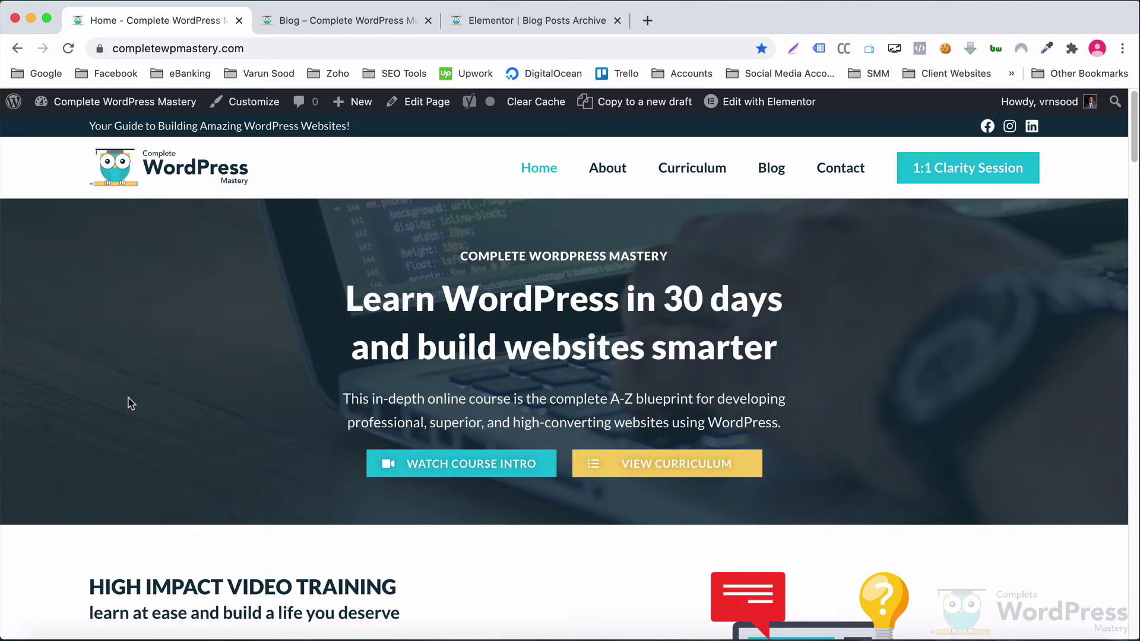
Step: Open the live site's Blog page and review its current layout down to the footer
left_click(767, 178)
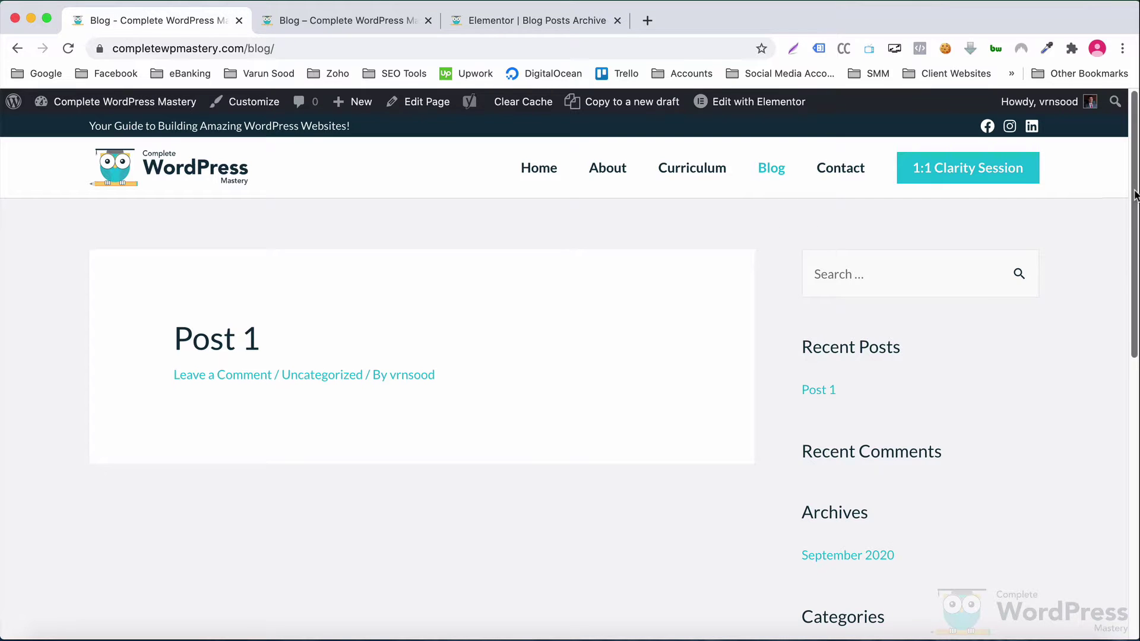
left_click_drag(1134, 203, 1134, 347)
scroll(1137, 368, "down", 5)
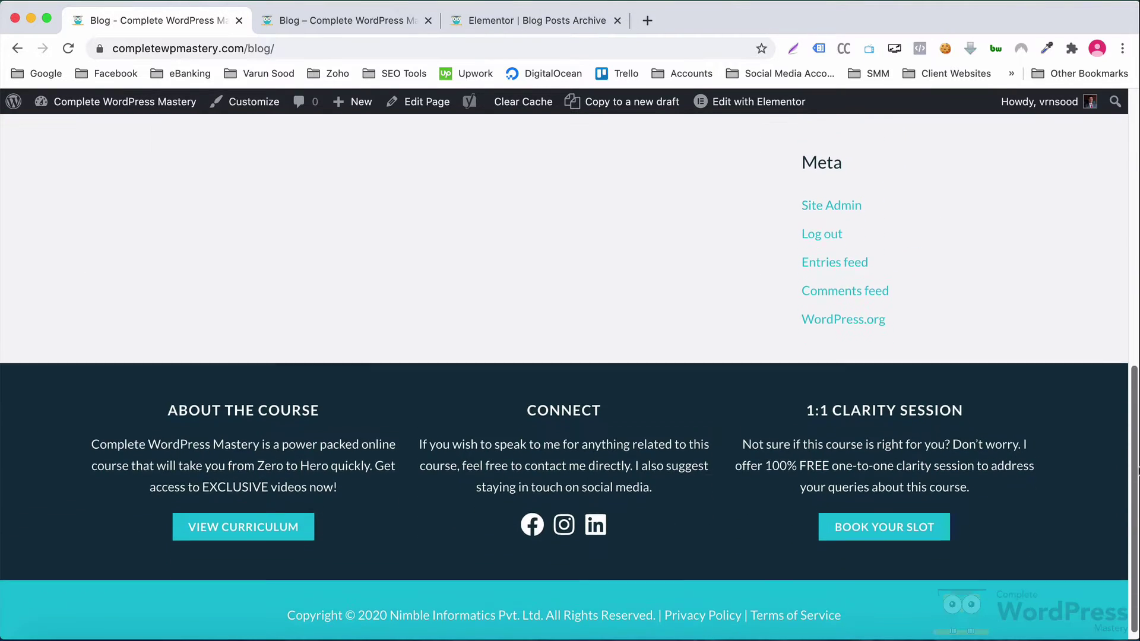
scroll(1137, 297, "up", 7)
left_click_drag(1137, 232, 1133, 158)
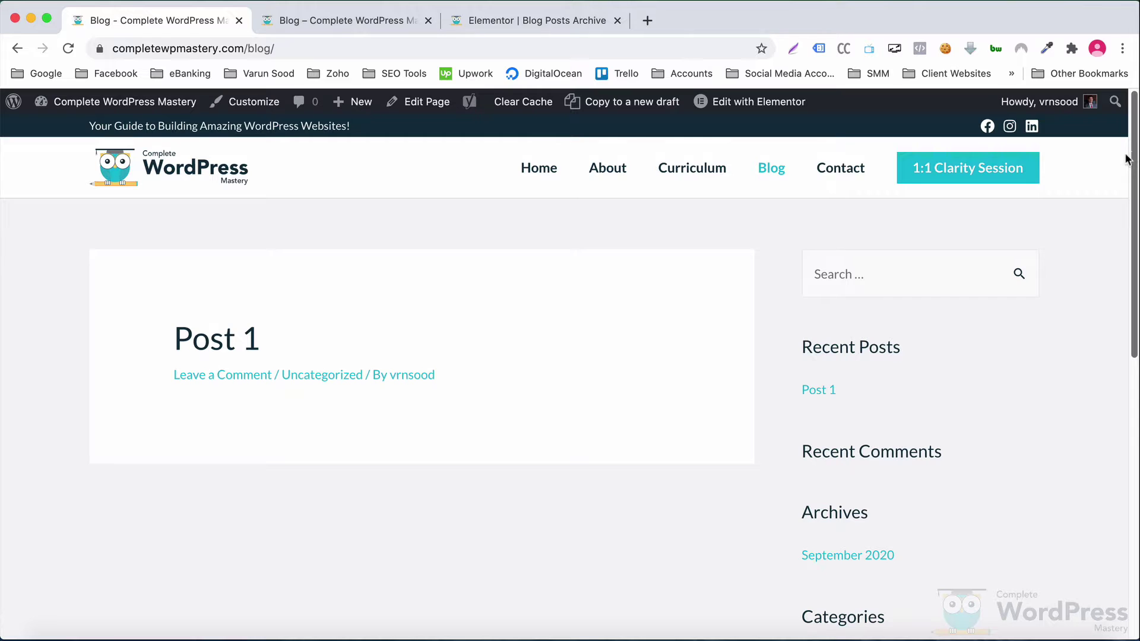
Step: Review the reference blog page on 139.59.18.119, including its post grid, sidebar and pagination
left_click(318, 19)
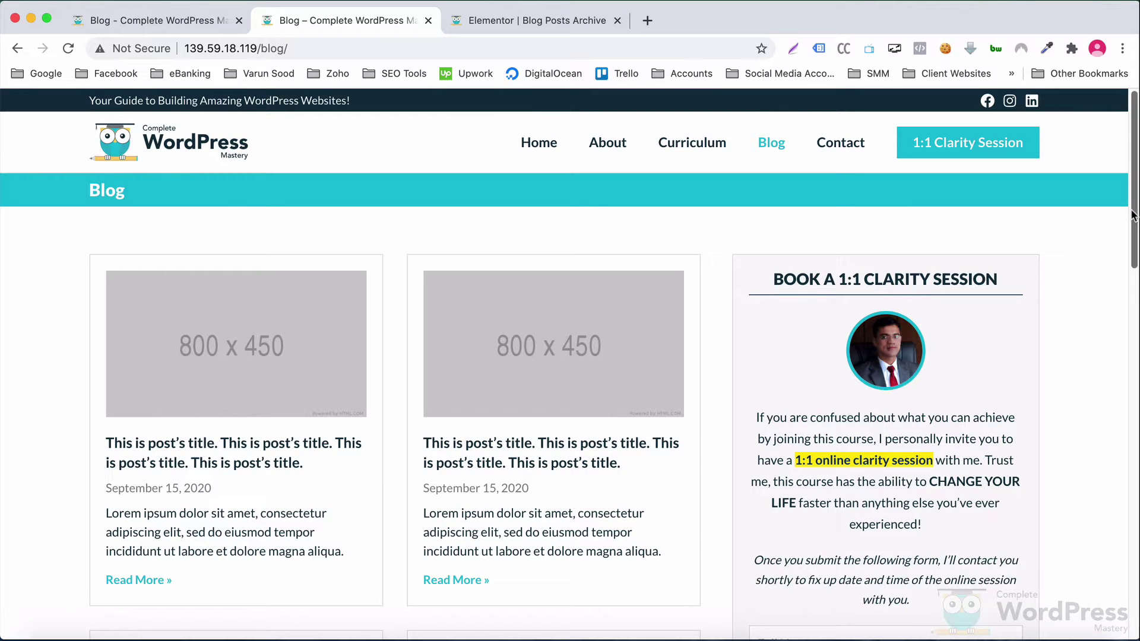
left_click_drag(1129, 215, 1134, 539)
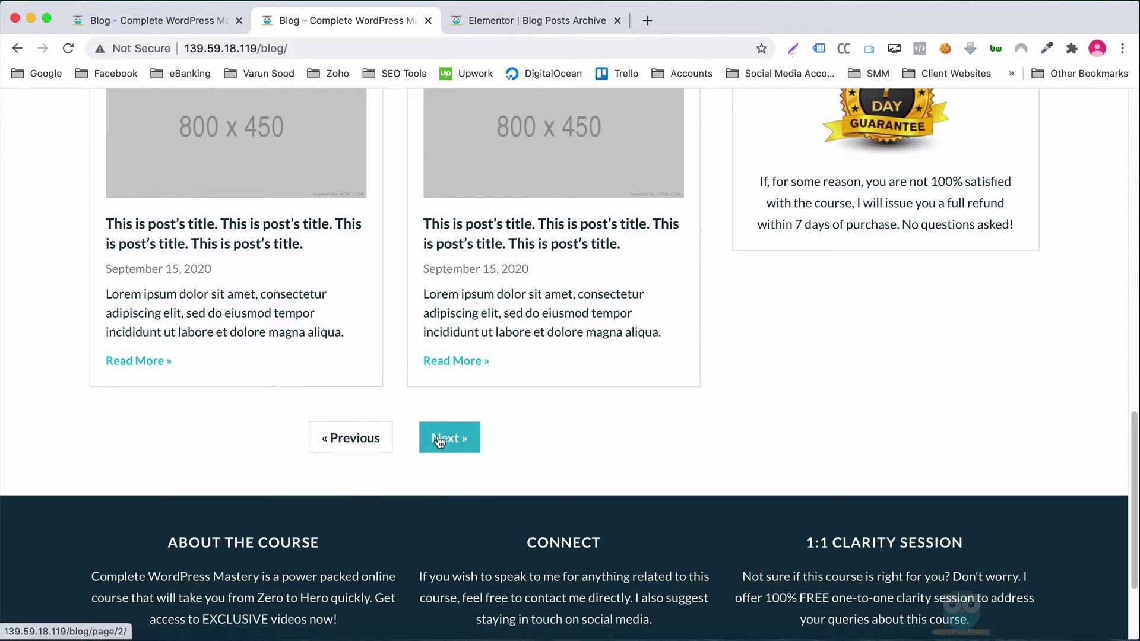
scroll(587, 451, "up", 10)
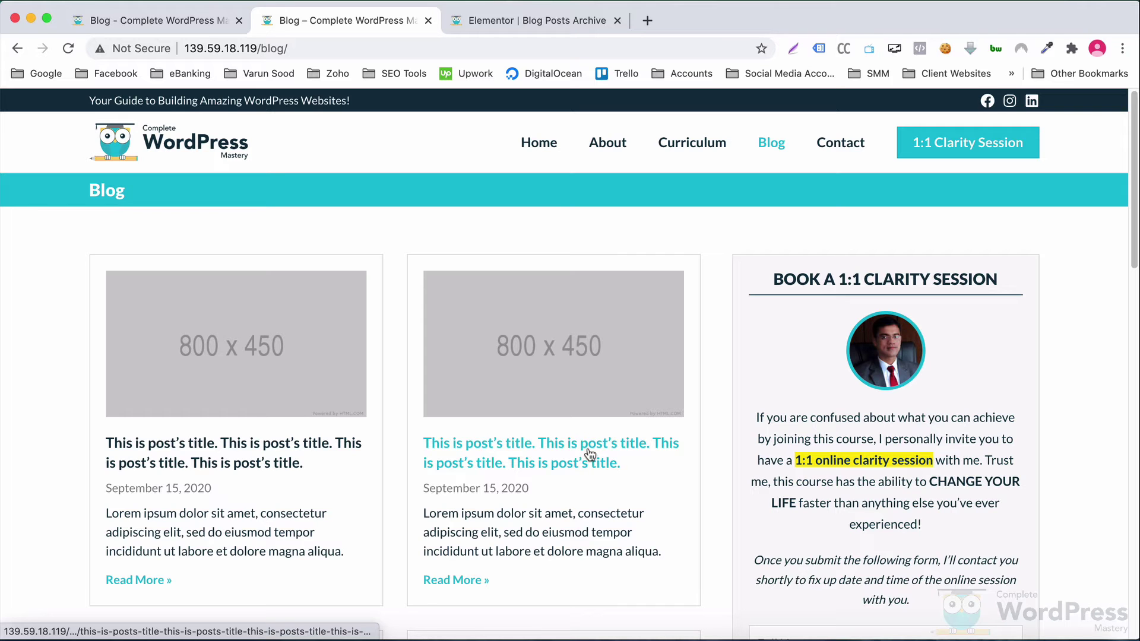
mouse_move(1135, 242)
left_mouse_down()
mouse_move(1135, 529)
mouse_move(1135, 238)
left_mouse_up()
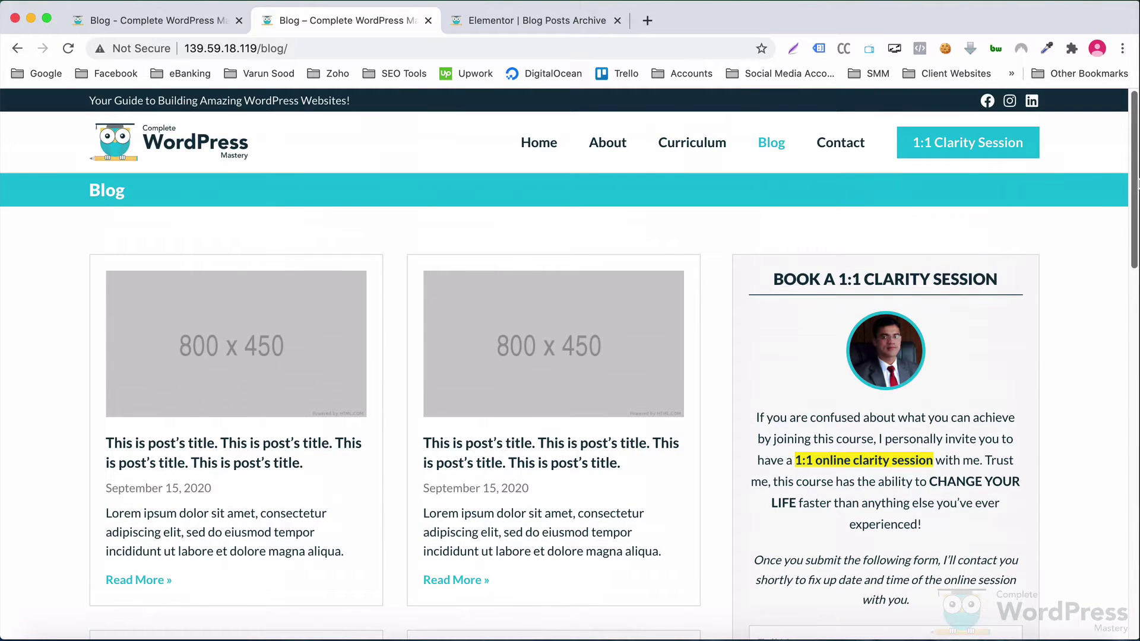
Step: In the live site's Reading Settings, set blog pages to show at most 6 posts and save the changes
left_click(129, 17)
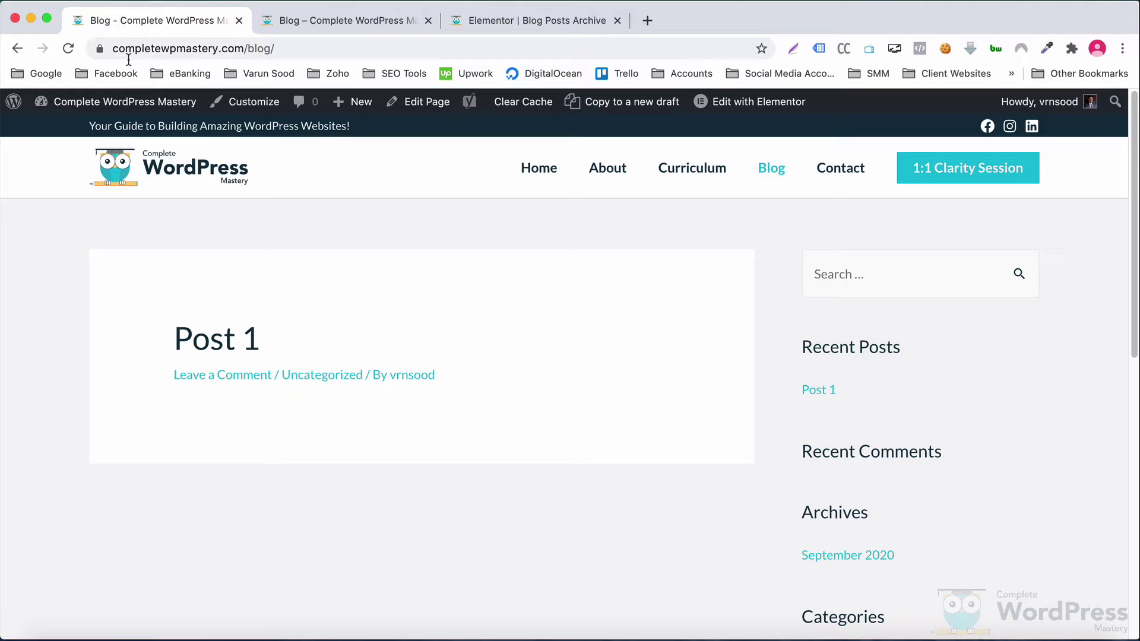
right_click(143, 106)
left_click(144, 111)
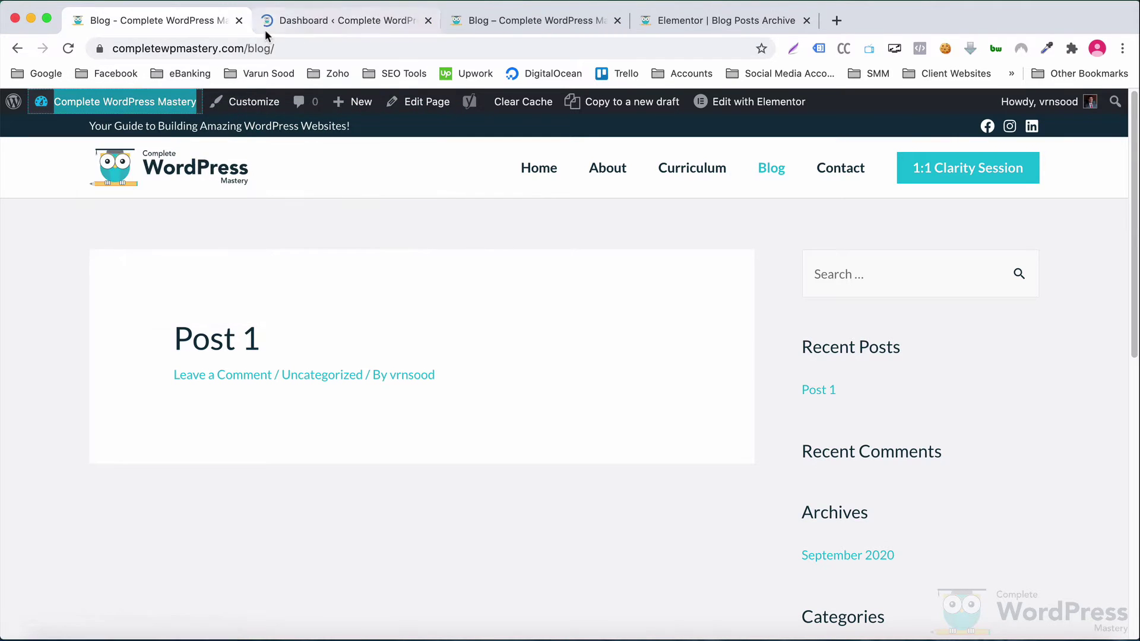
left_click(265, 30)
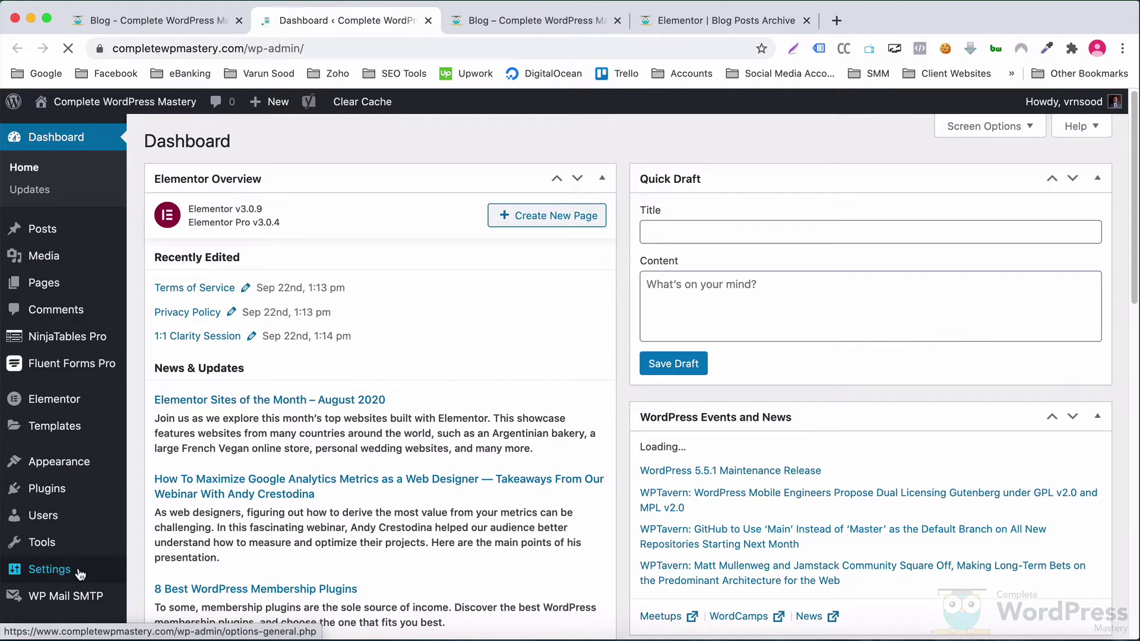
mouse_move(85, 573)
left_click(169, 428)
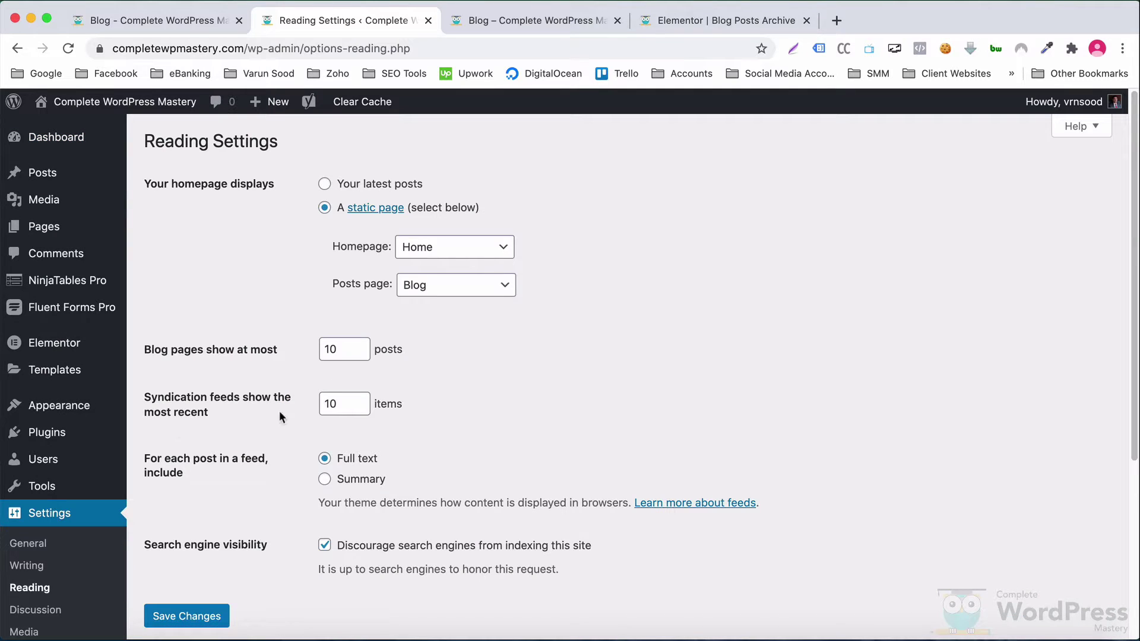
double_click(339, 349)
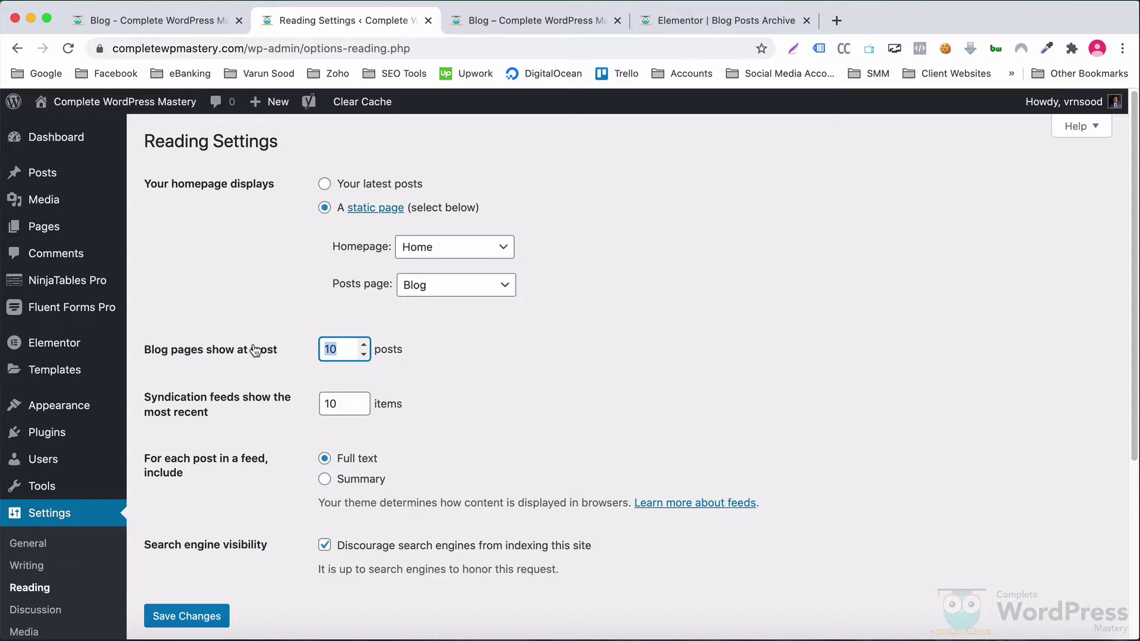
type("6")
left_click(191, 619)
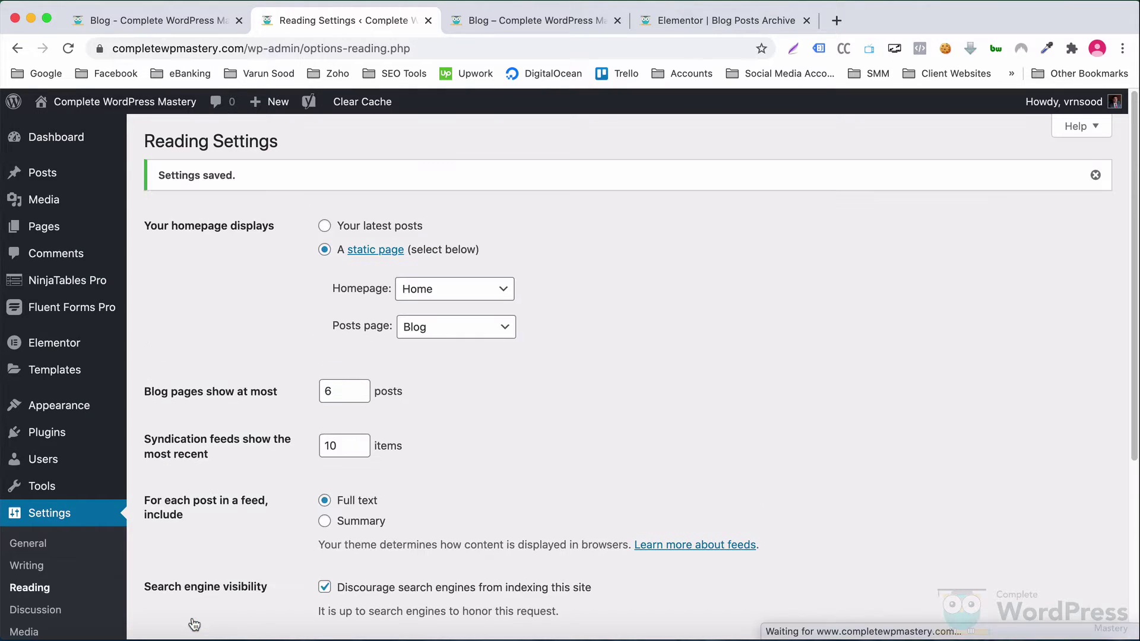
left_click(428, 20)
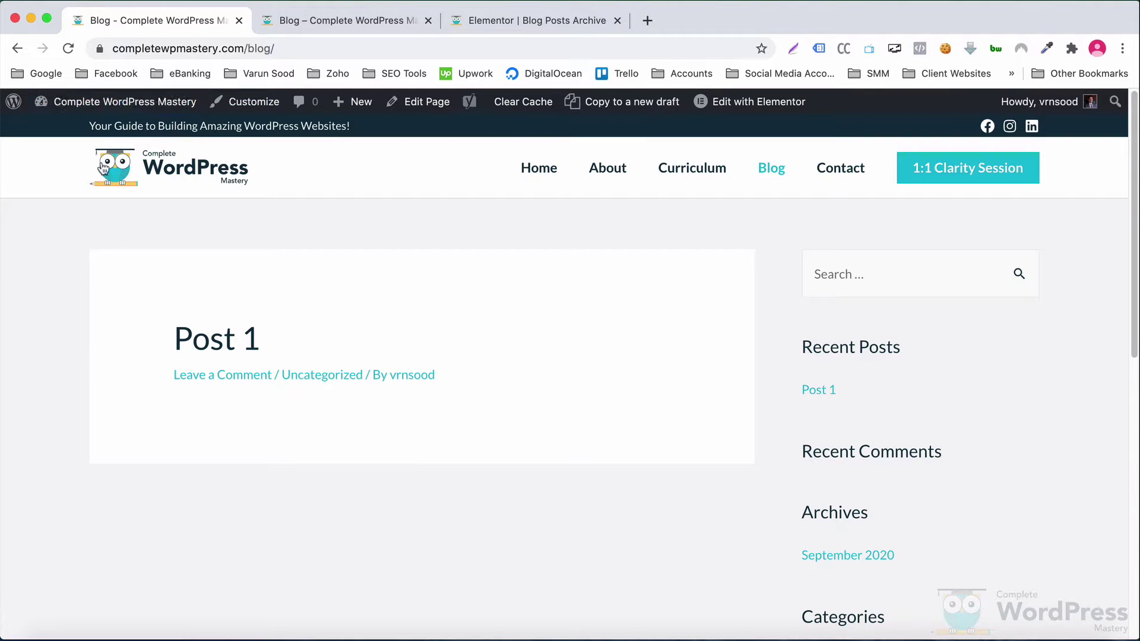
Step: Create an Elementor template of type Archive named "Blog Posts Archive" and dismiss the block library
right_click(113, 101)
left_click(122, 113)
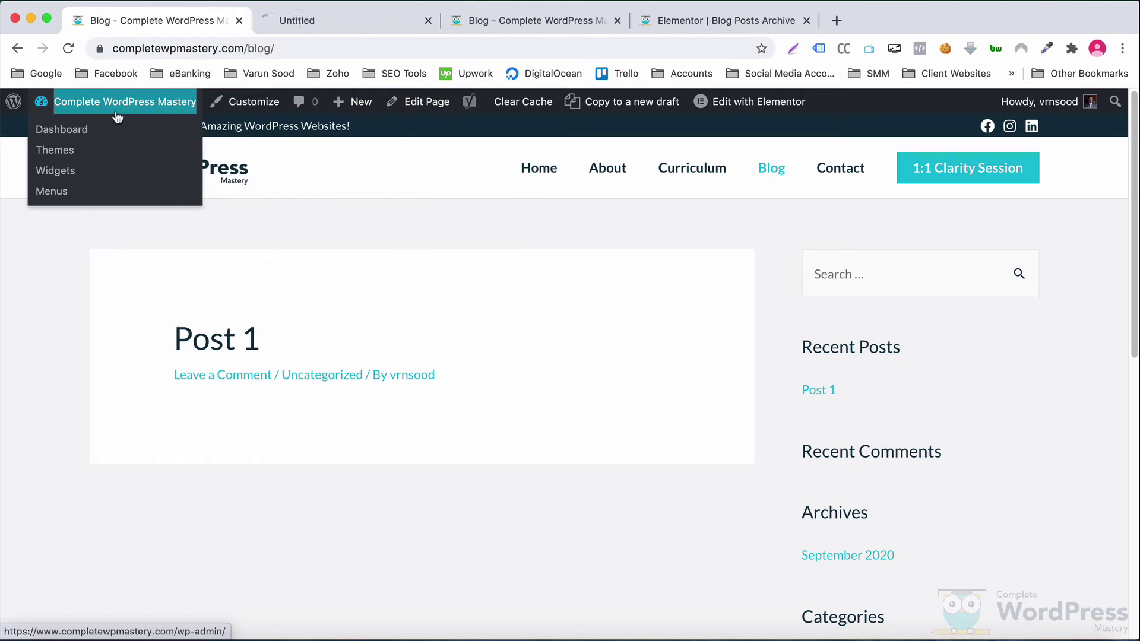
left_click(320, 17)
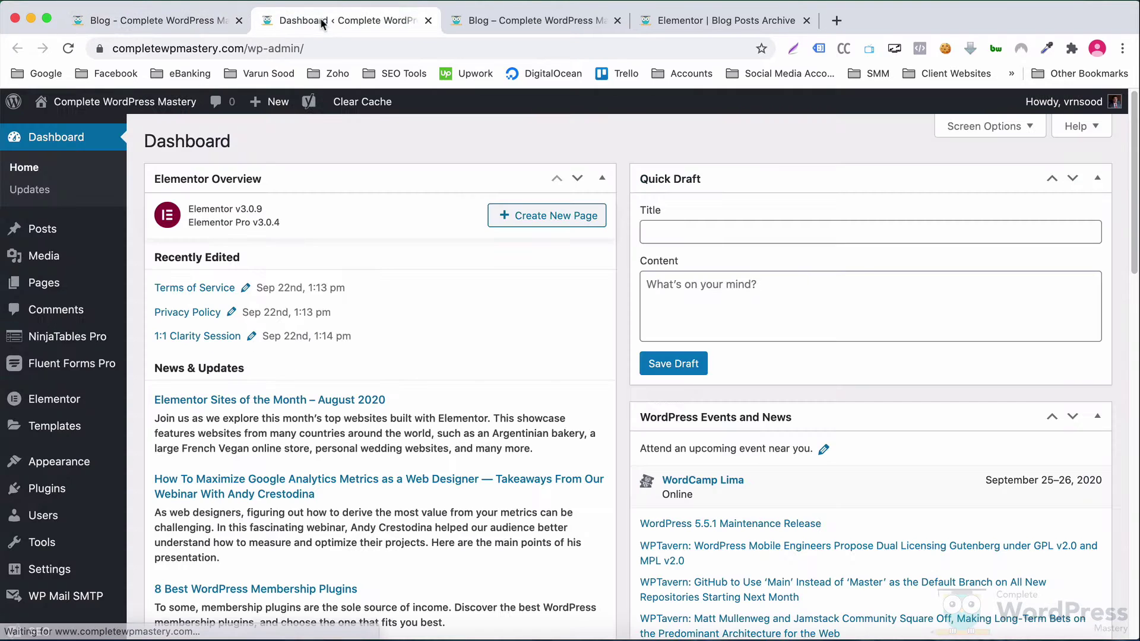
left_click(65, 427)
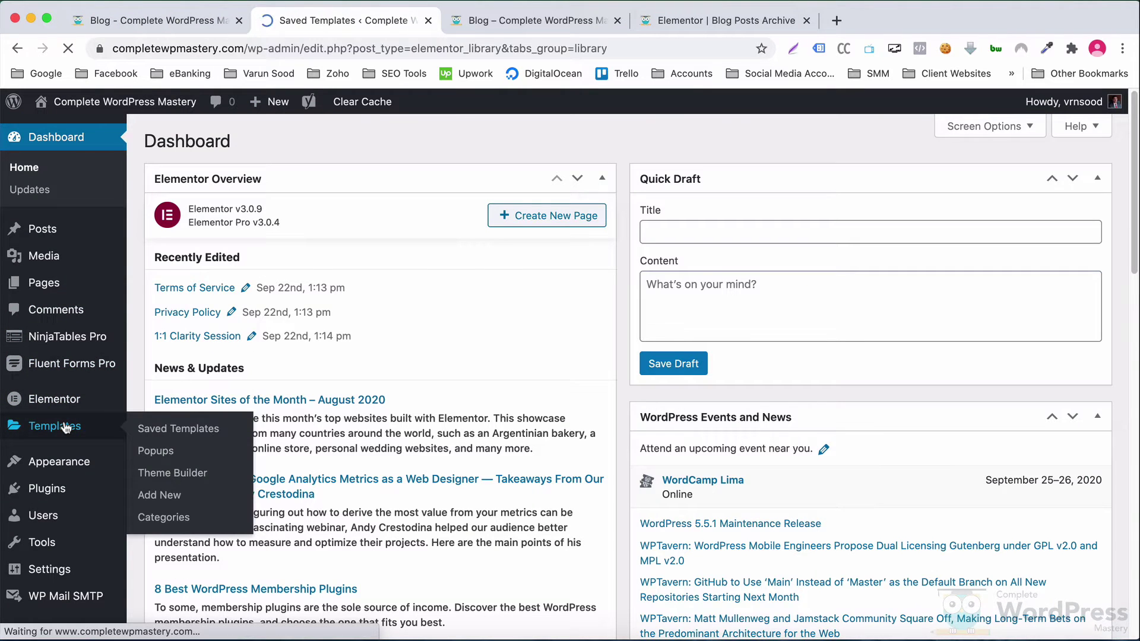
left_click(310, 144)
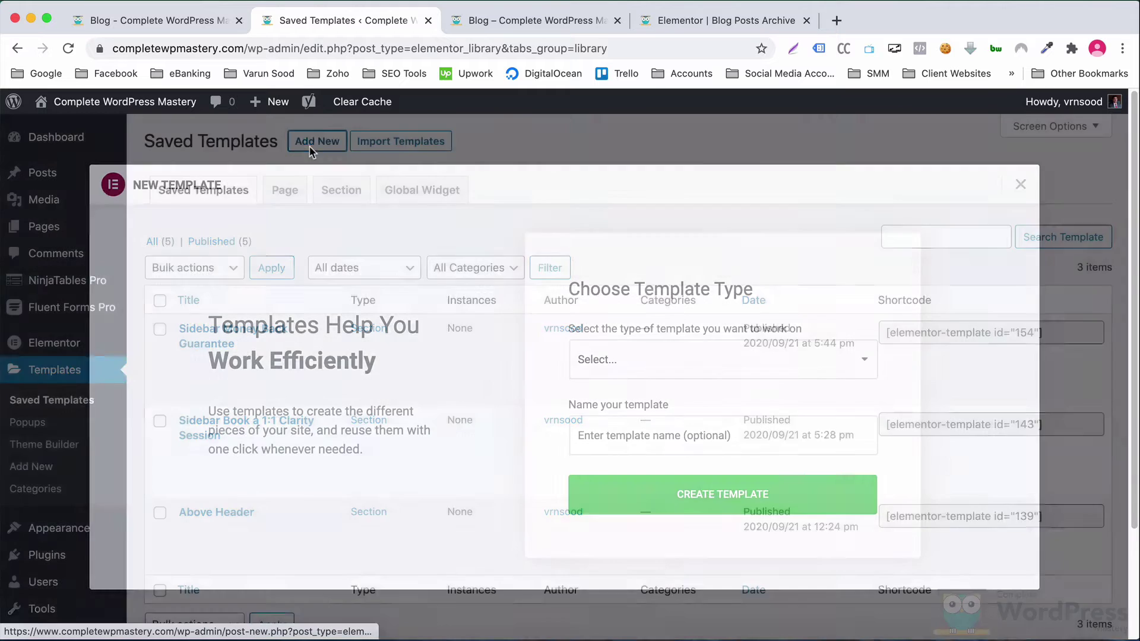
left_click(664, 360)
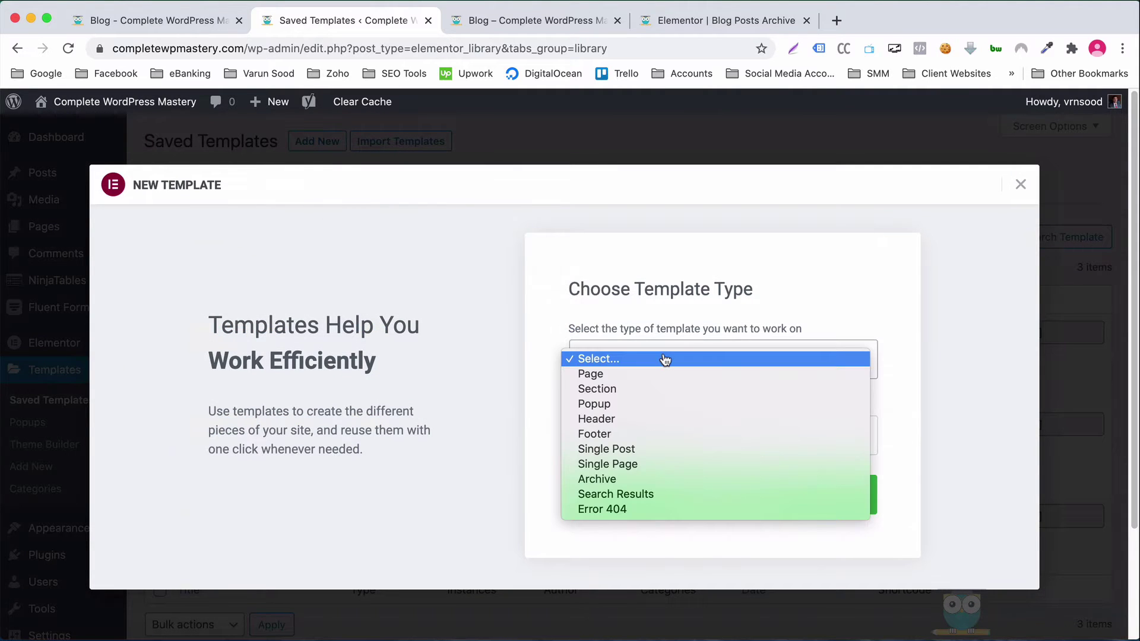
left_click(634, 479)
left_click(633, 451)
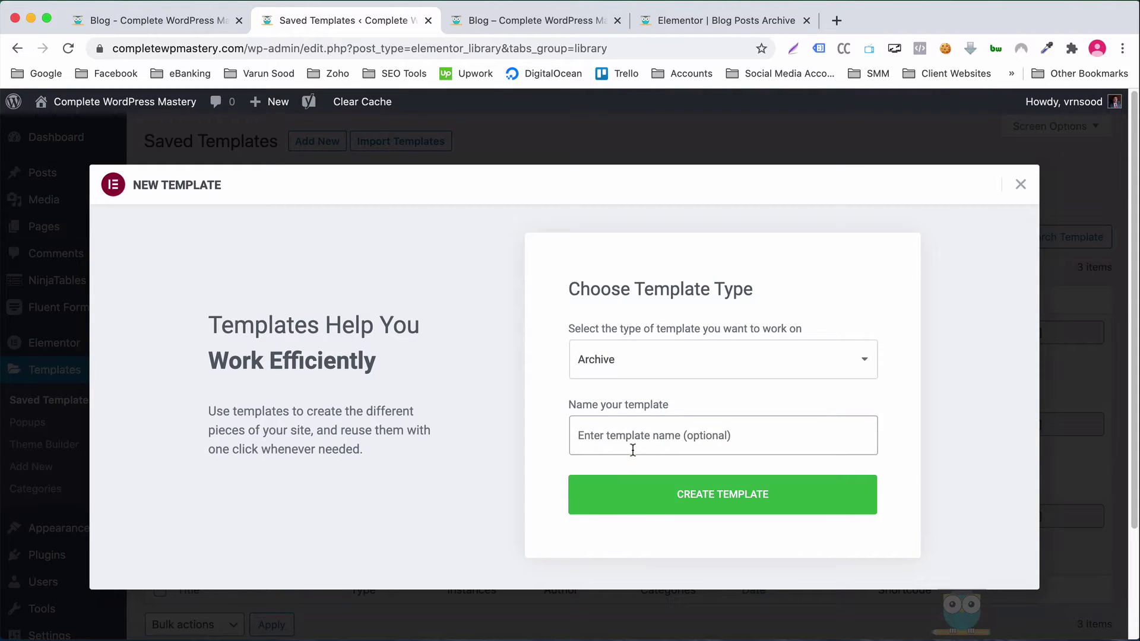
type("Blog Po")
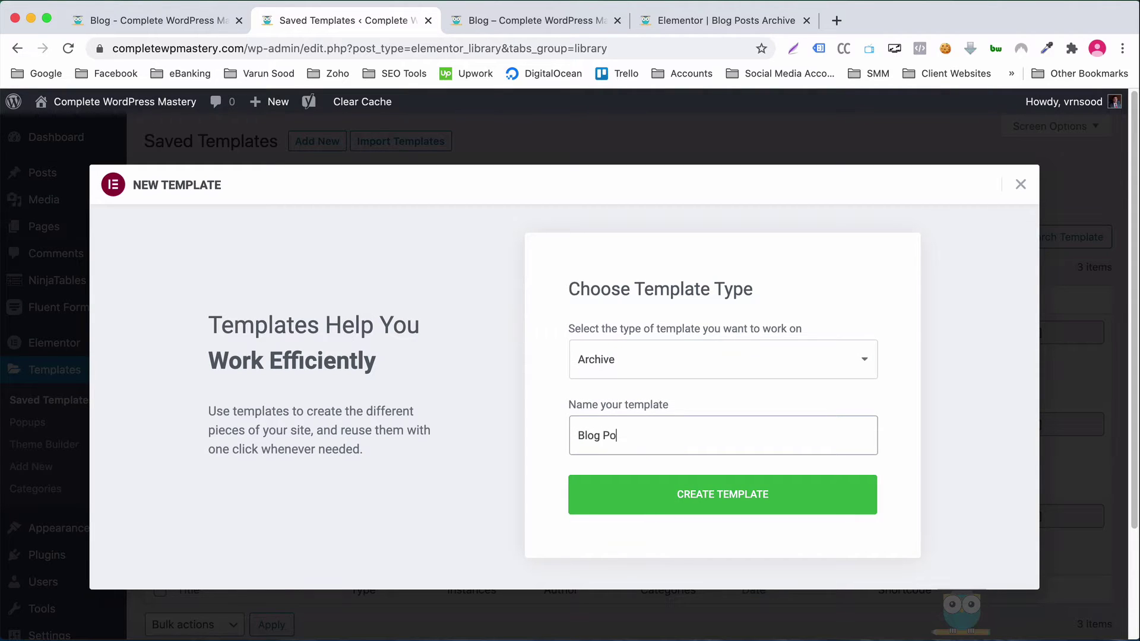
type("sts Archive")
left_click(652, 495)
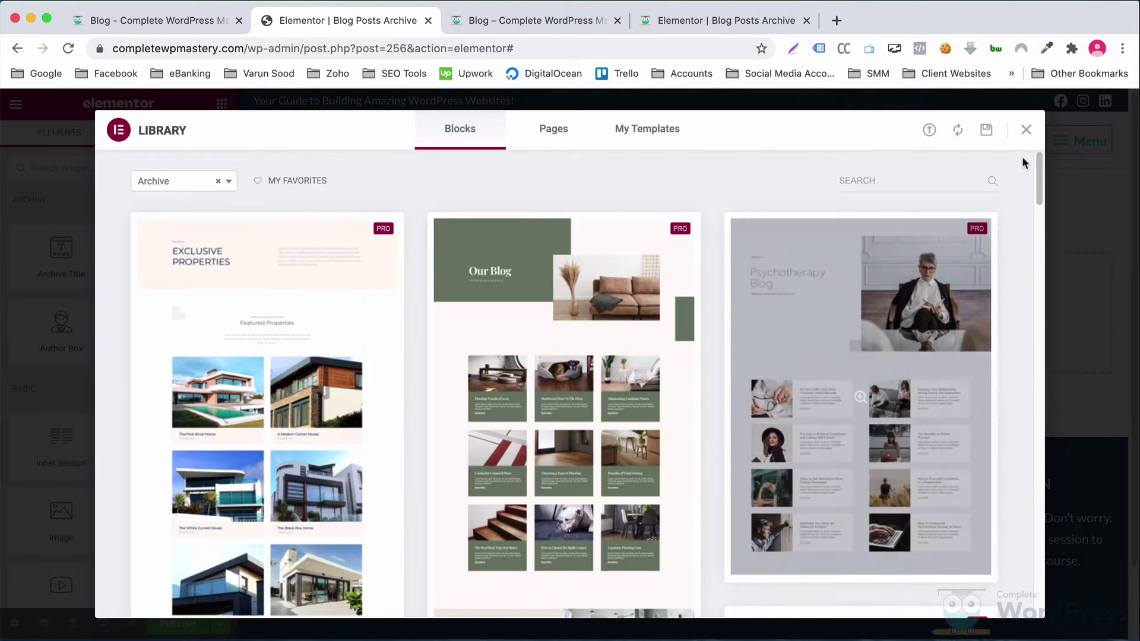
left_click(1026, 133)
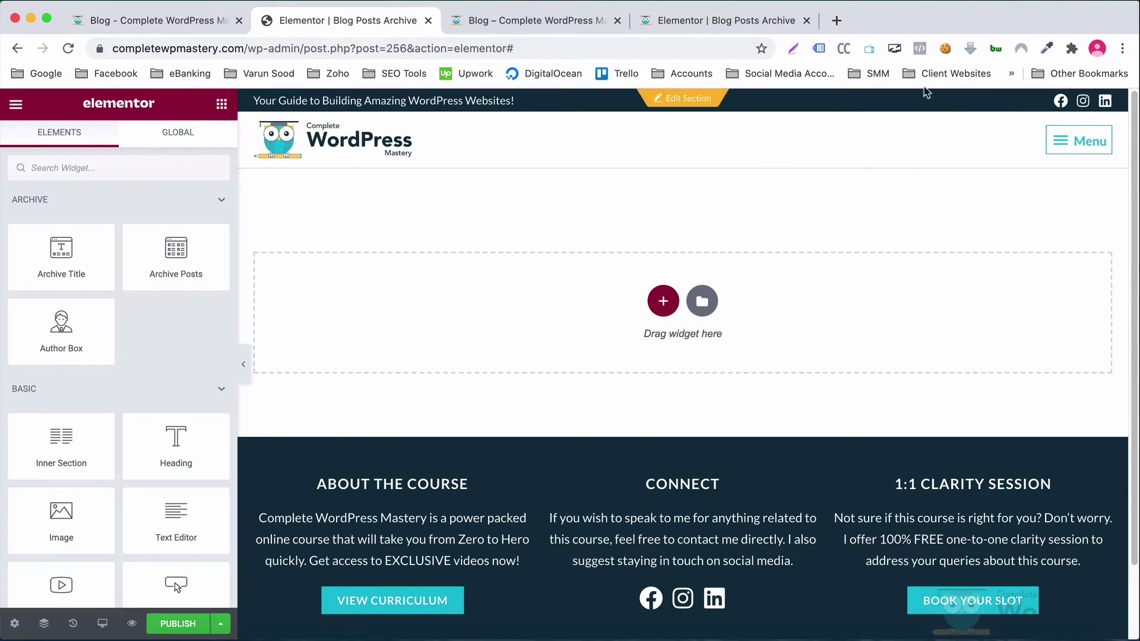
Step: Check the reference blog's title bar, and copy the title section of the live site's Curriculum page from its Elementor editor
left_click(517, 24)
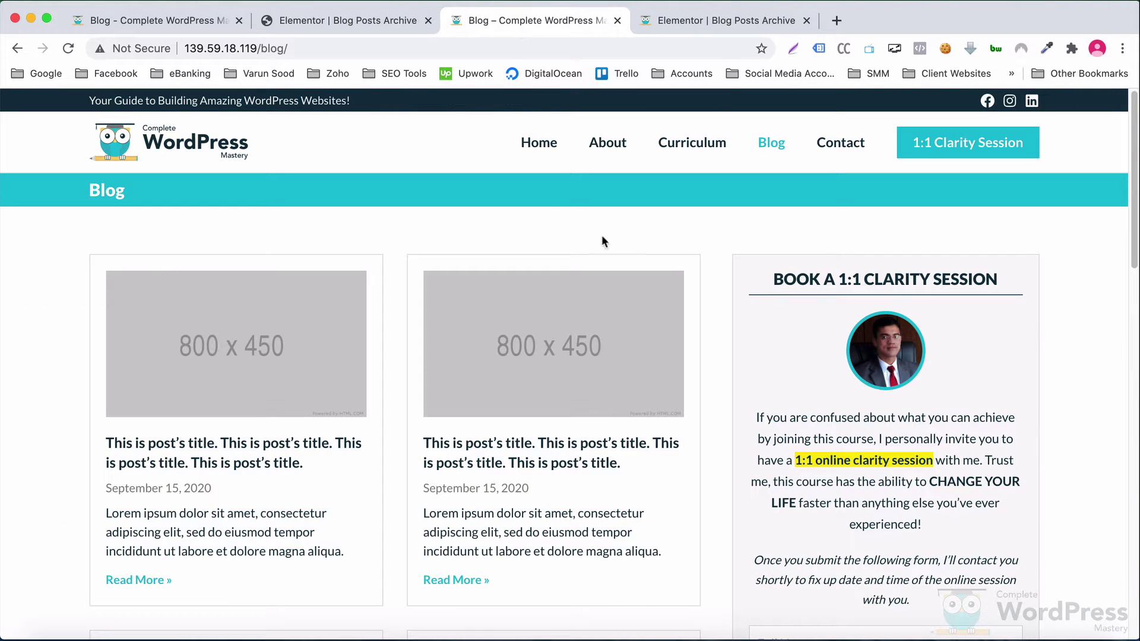
mouse_move(1135, 231)
left_mouse_down()
mouse_move(1137, 569)
mouse_move(1137, 231)
left_mouse_up()
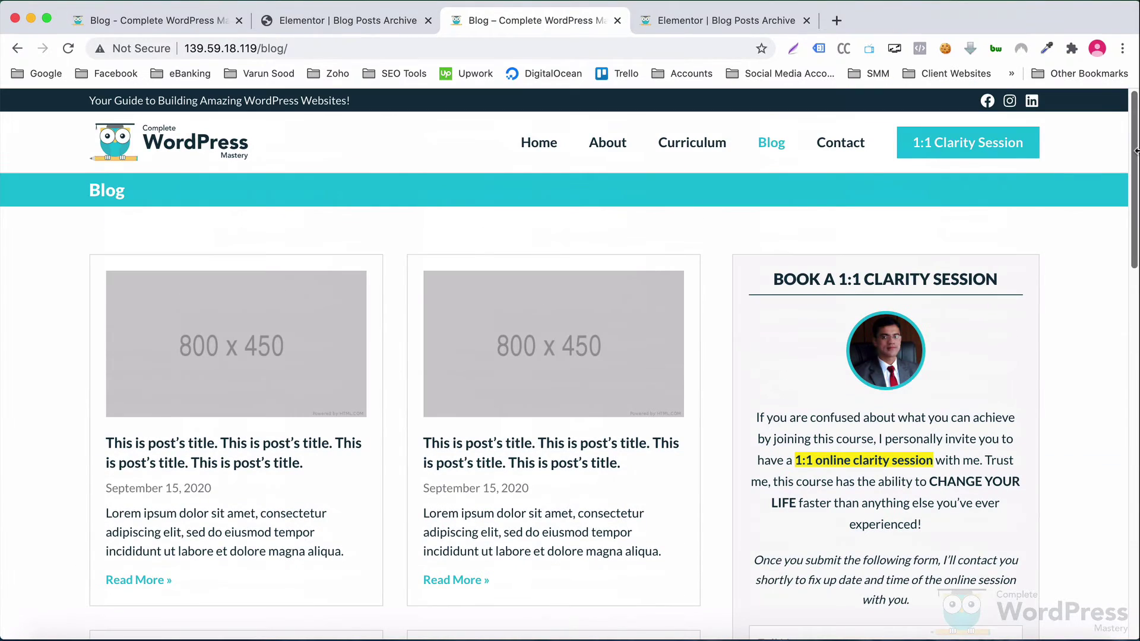
left_click(109, 20)
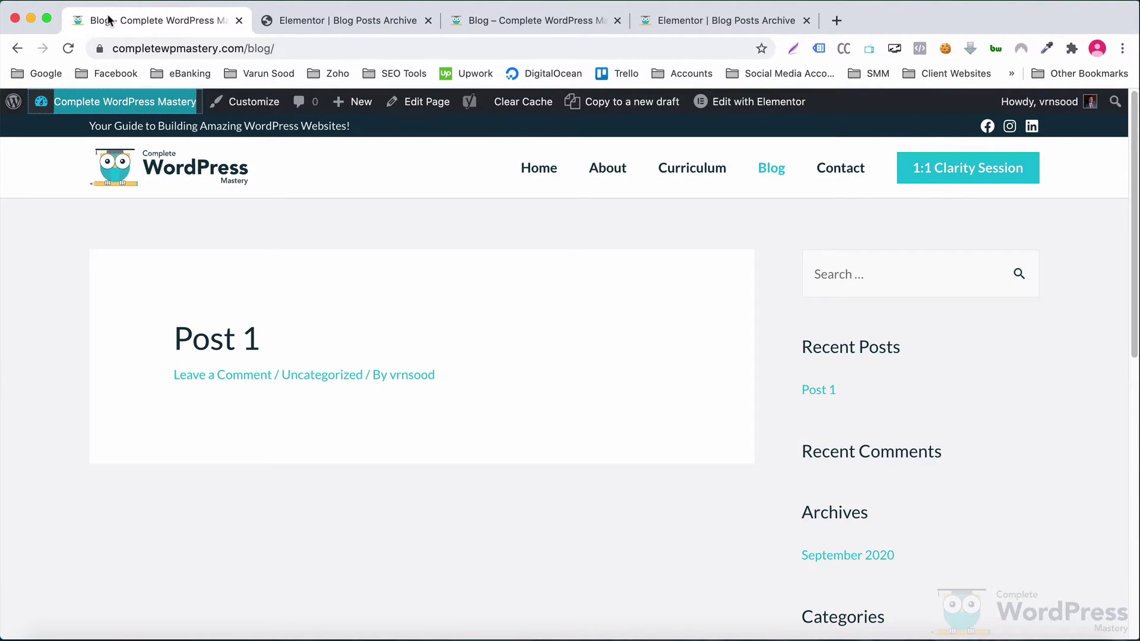
left_click(668, 169, "super")
left_click(309, 26)
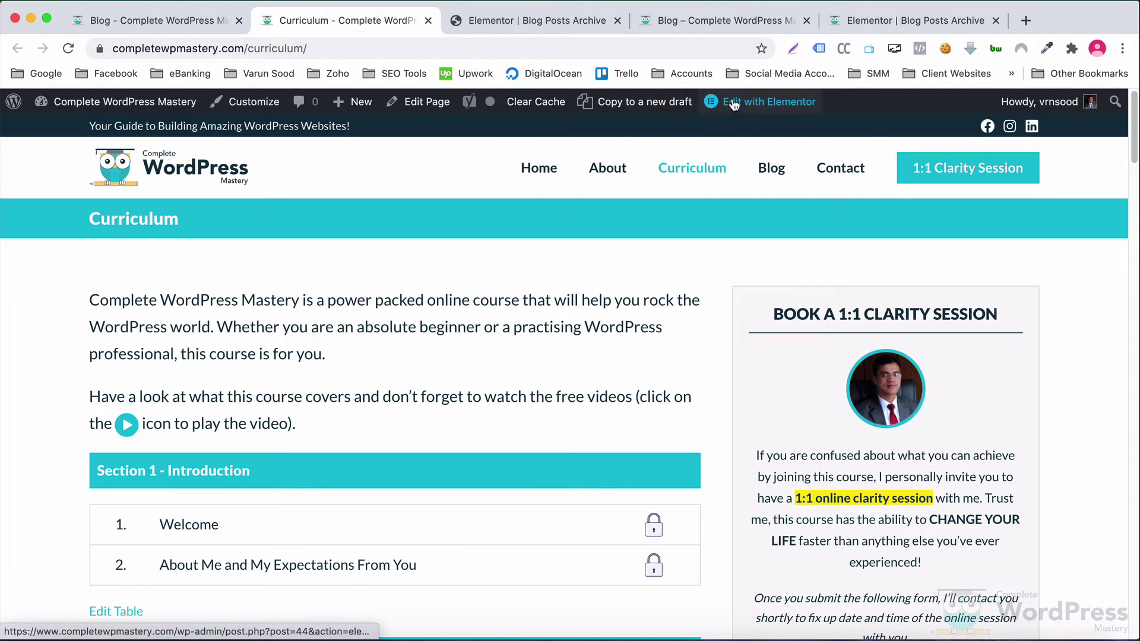
left_click(734, 104)
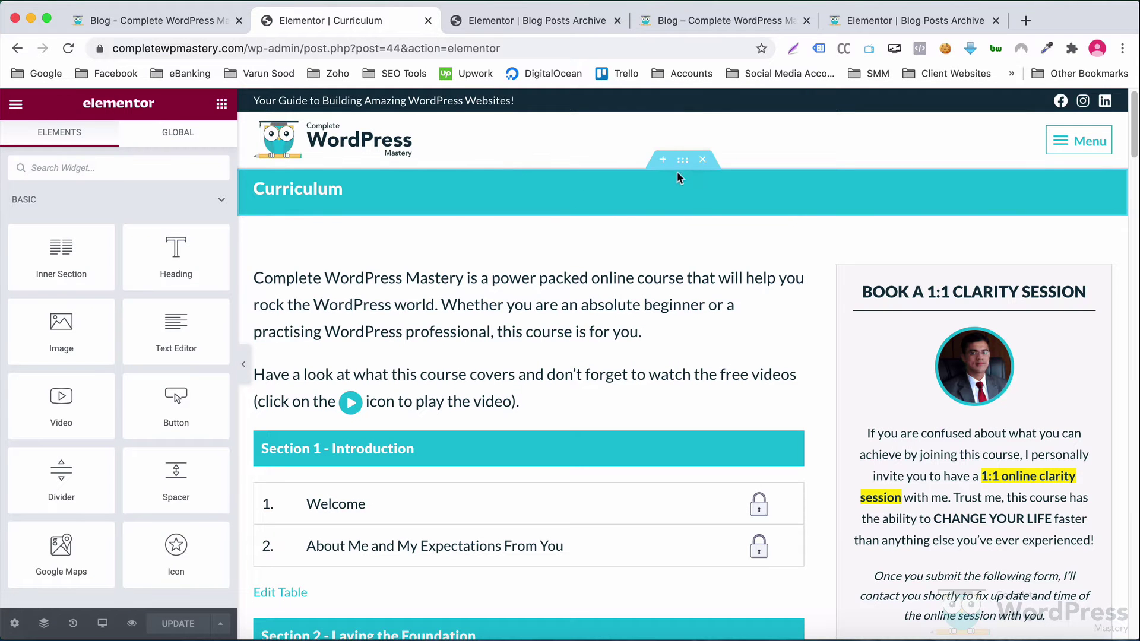
right_click(683, 165)
left_click(703, 230)
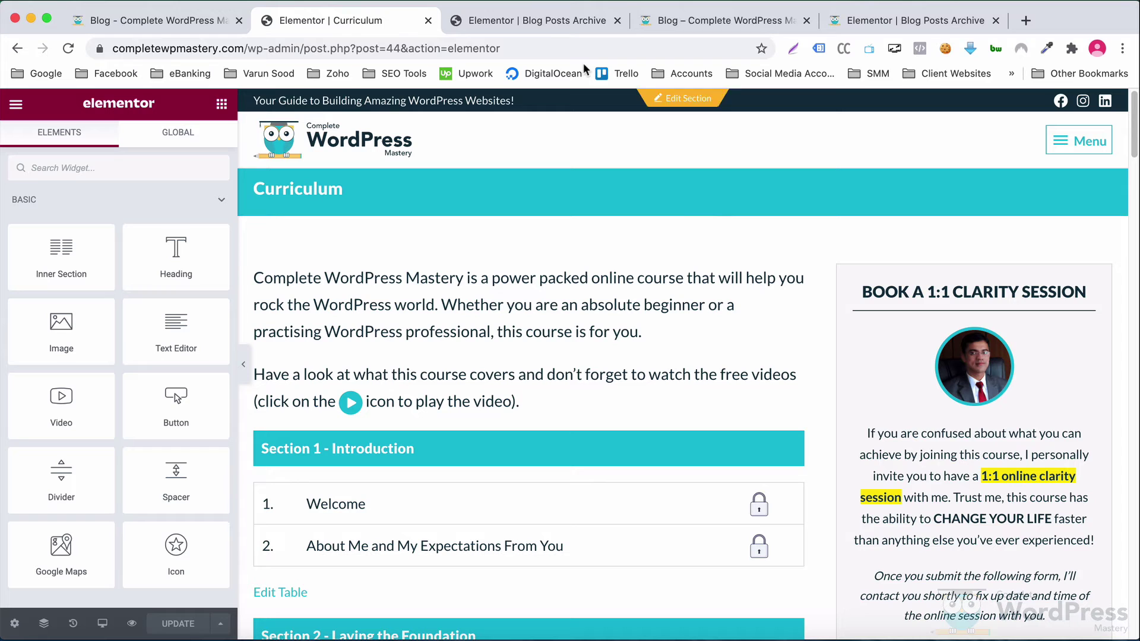
Step: Paste the copied title section into the Blog Posts Archive template and change its heading to "Blog"
left_click(522, 20)
right_click(458, 302)
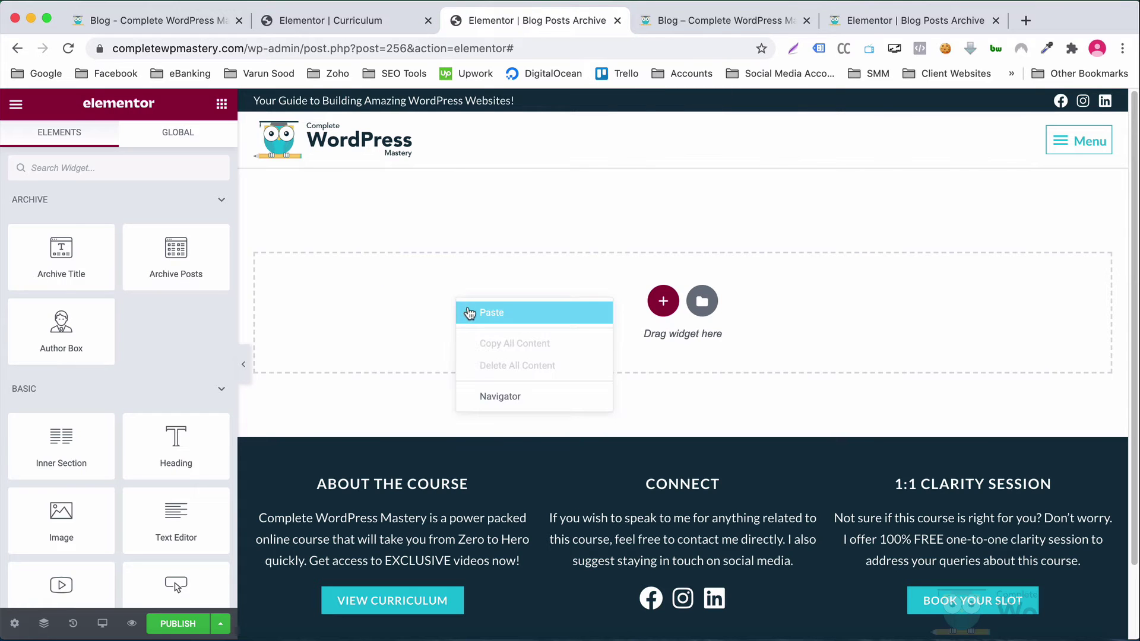
left_click(467, 306)
left_click(274, 197)
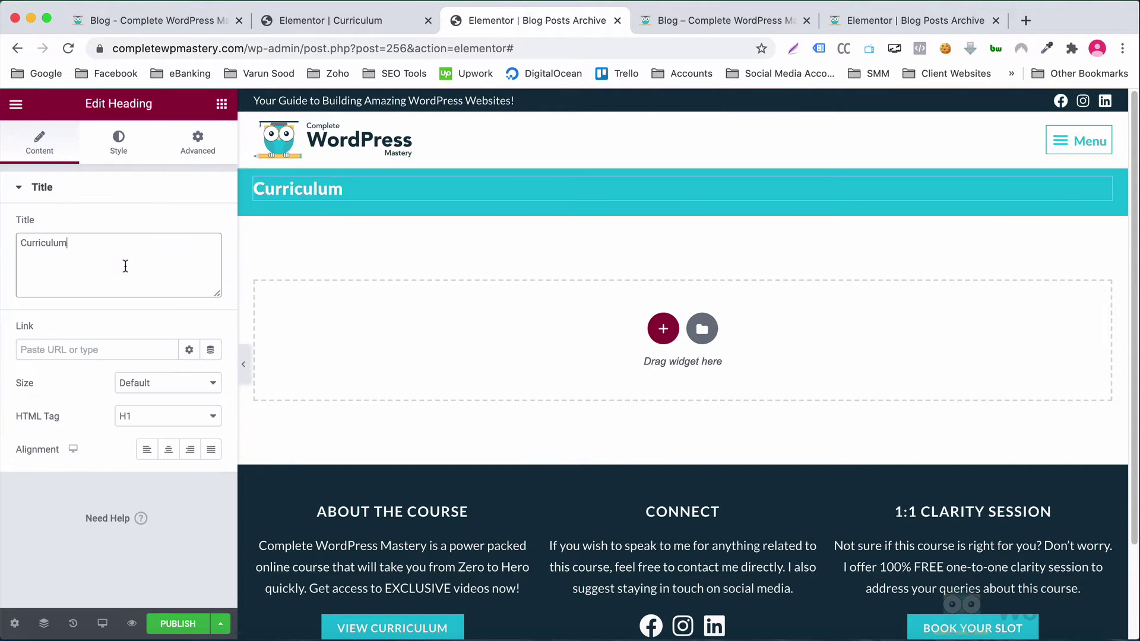
double_click(125, 262)
type("Blog")
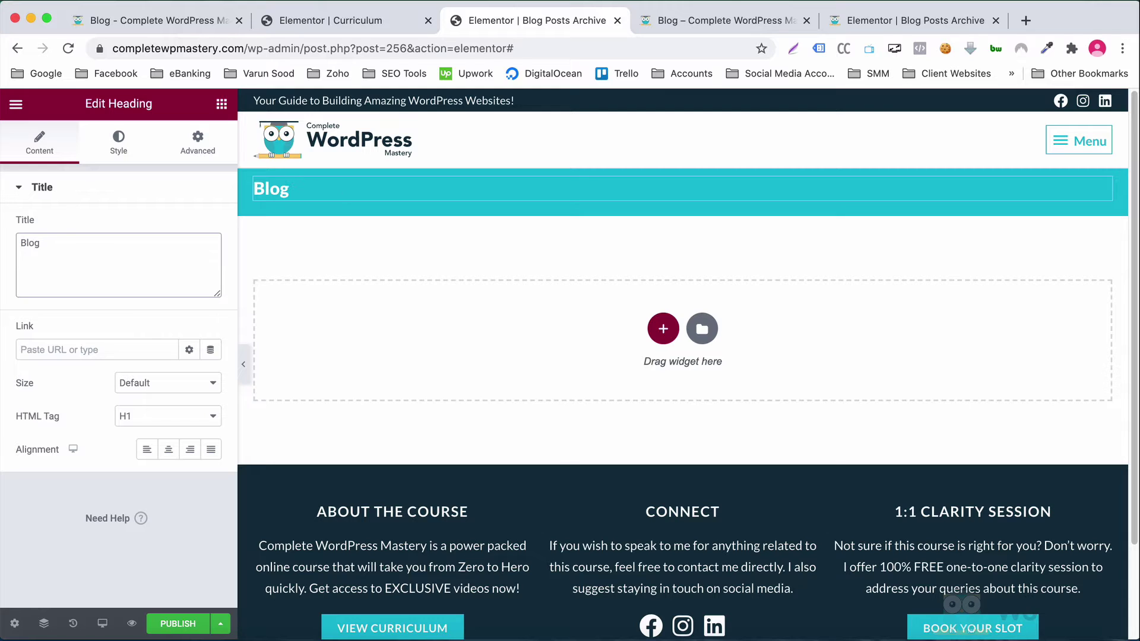
Step: Copy the Curriculum page's main content section with the sidebar and paste it below the Blog title bar in the archive template
left_click(311, 29)
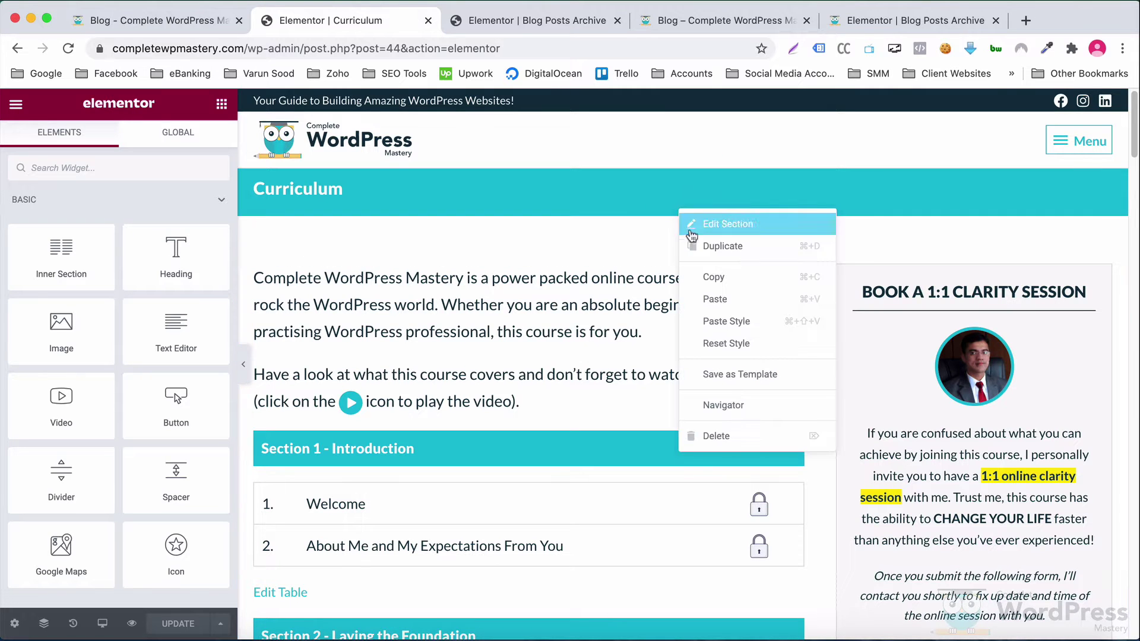
right_click(680, 211)
left_click(705, 277)
left_click(428, 20)
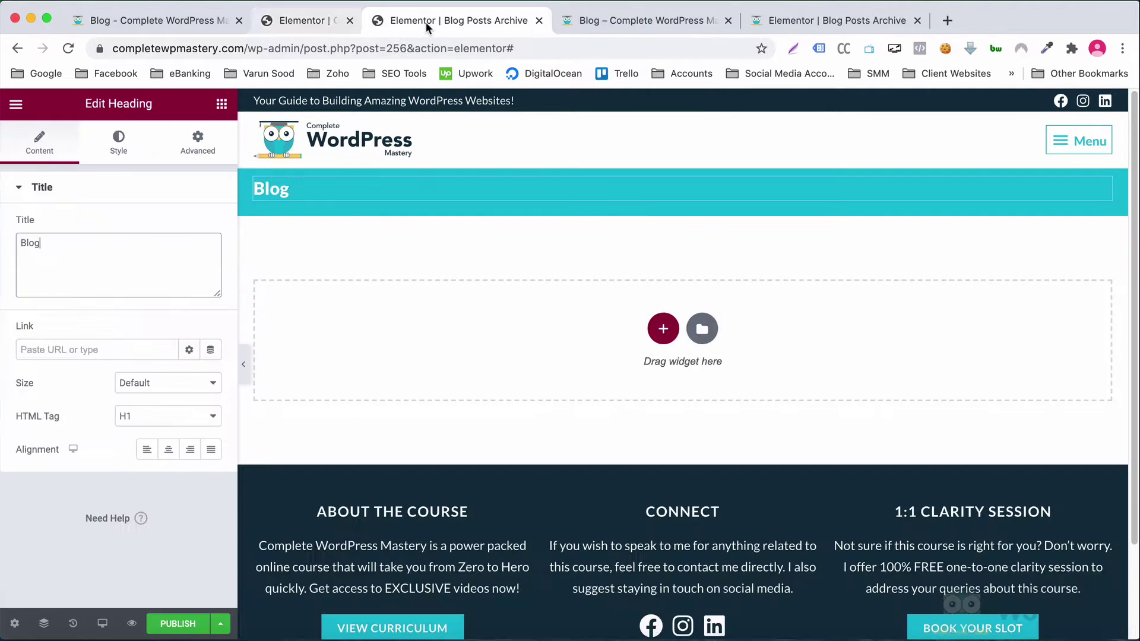
right_click(437, 335)
left_click(463, 345)
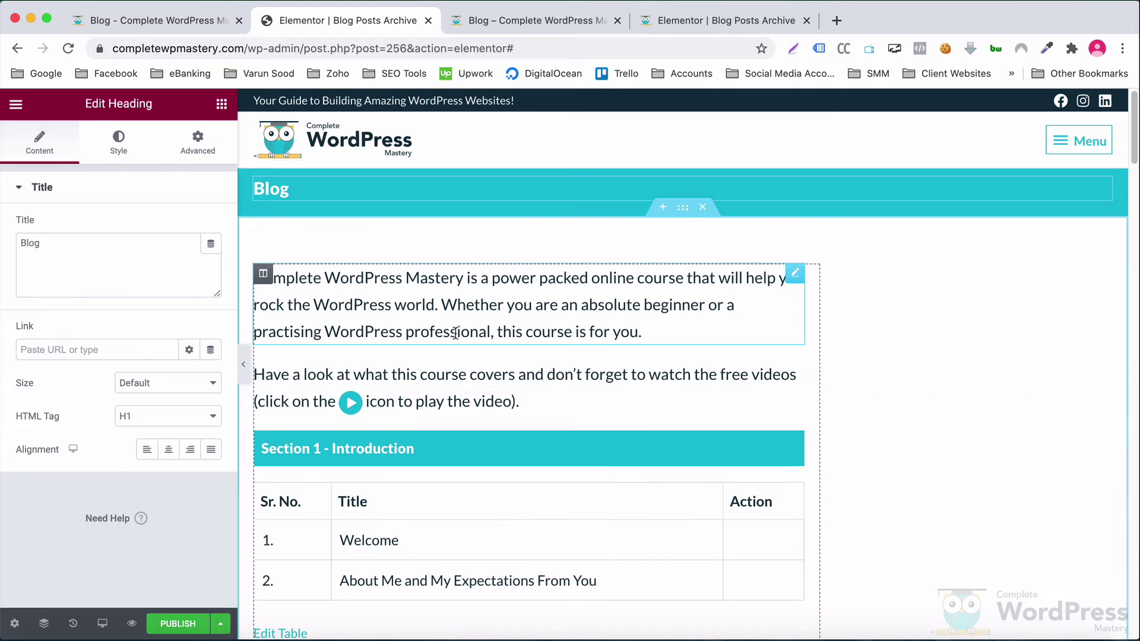
Step: Delete the two introductory paragraphs and the Section 1 - Introduction heading and table from the pasted content column
right_click(587, 308)
left_click(626, 528)
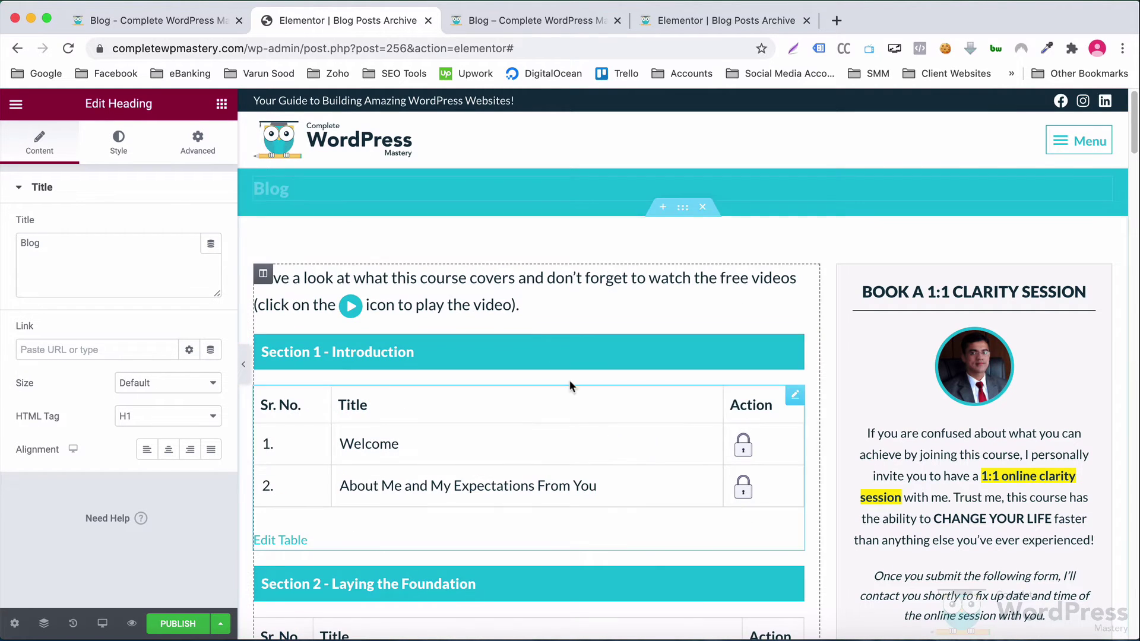
right_click(523, 308)
left_click(555, 600)
right_click(528, 285)
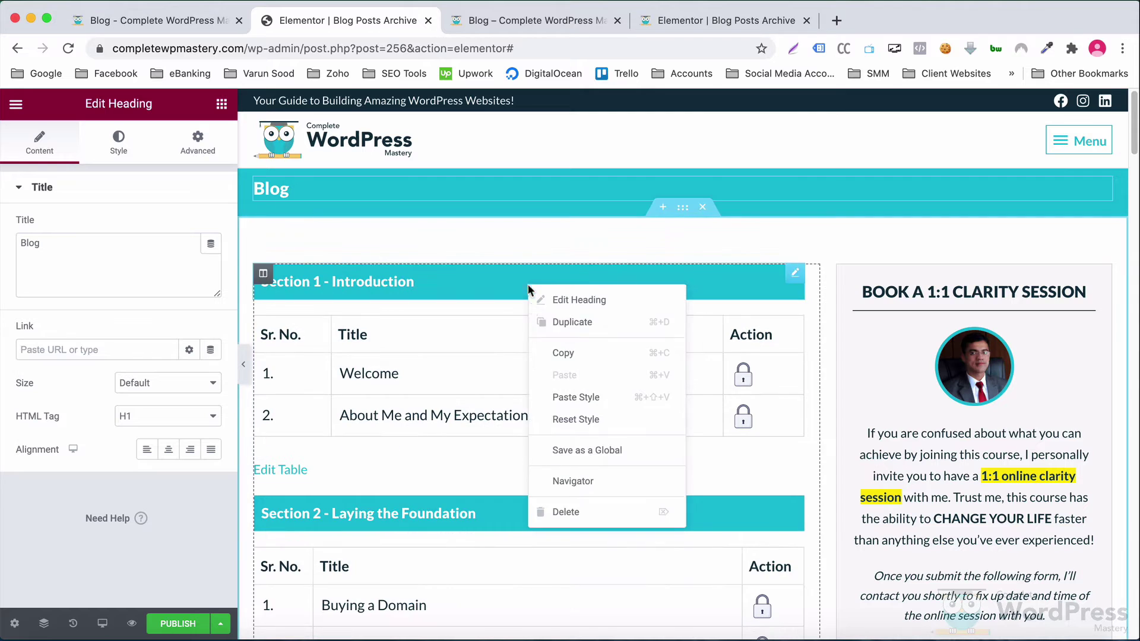
left_click(554, 510)
right_click(512, 348)
left_click(528, 565)
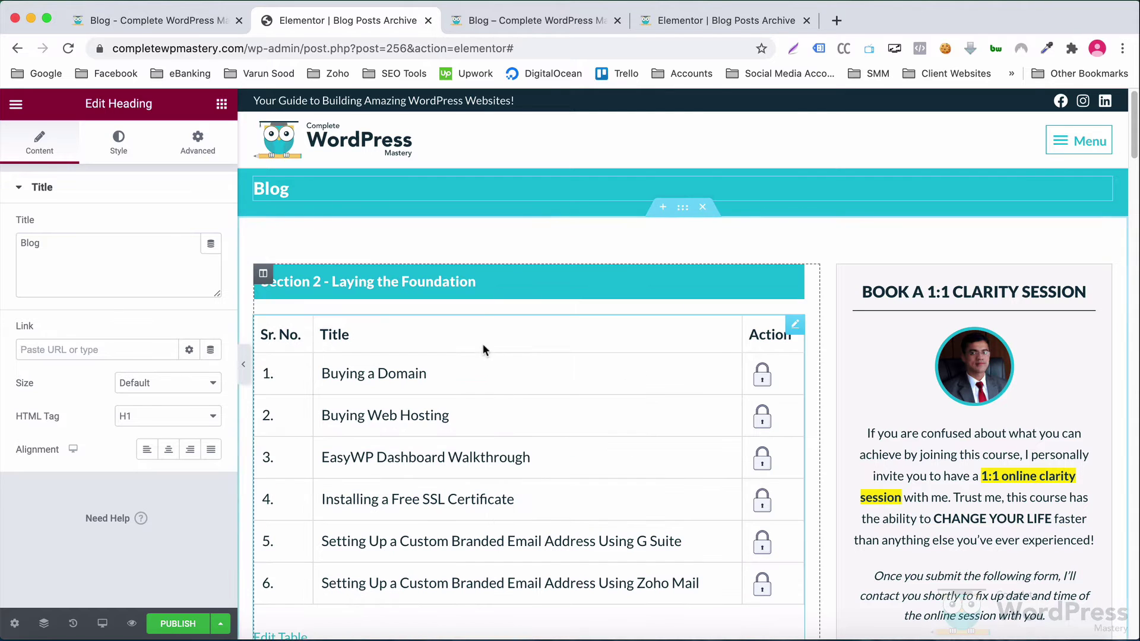
Step: Delete the headings and tables of Section 2 - Laying the Foundation and Section 3 - Getting Started with WordPress
right_click(480, 288)
left_click(505, 516)
right_click(498, 380)
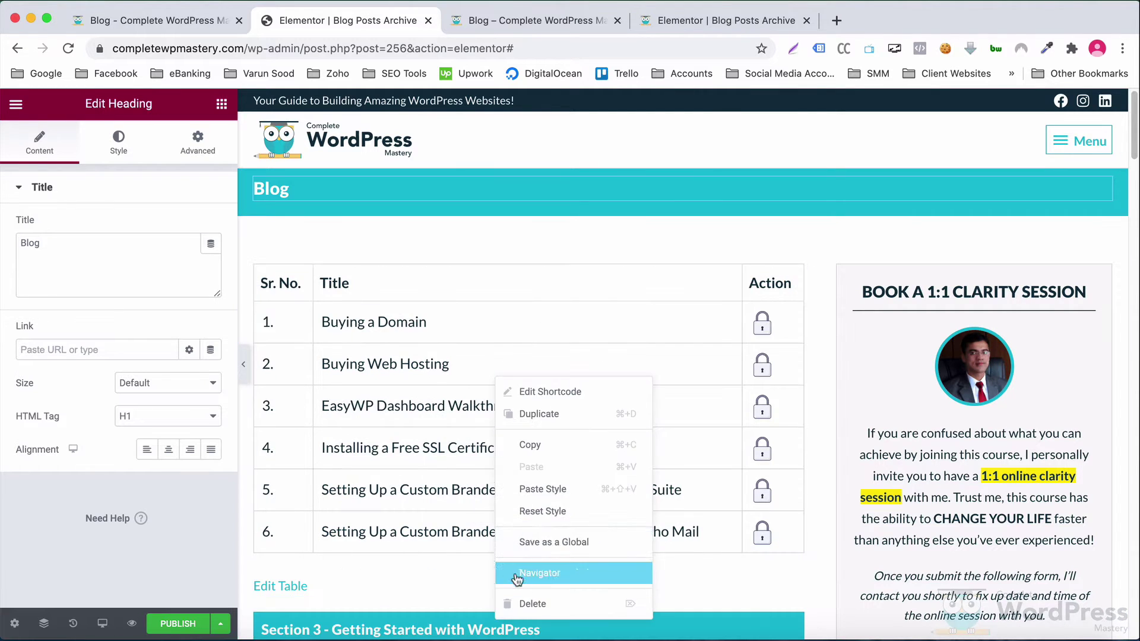
left_click(517, 602)
right_click(475, 294)
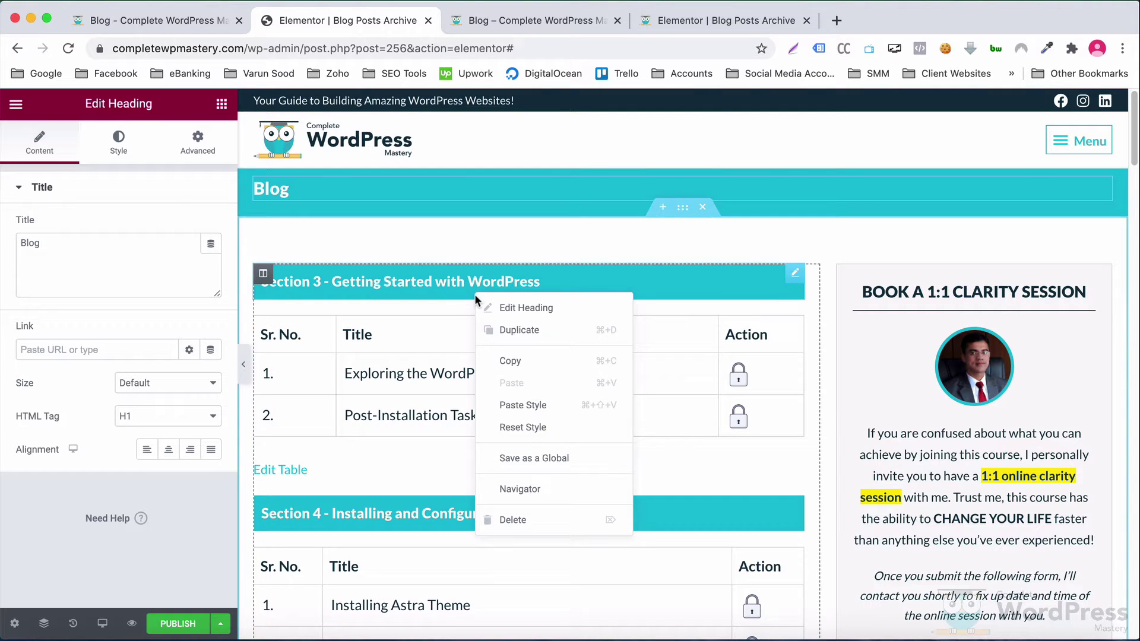
left_click(518, 518)
right_click(503, 343)
left_click(523, 559)
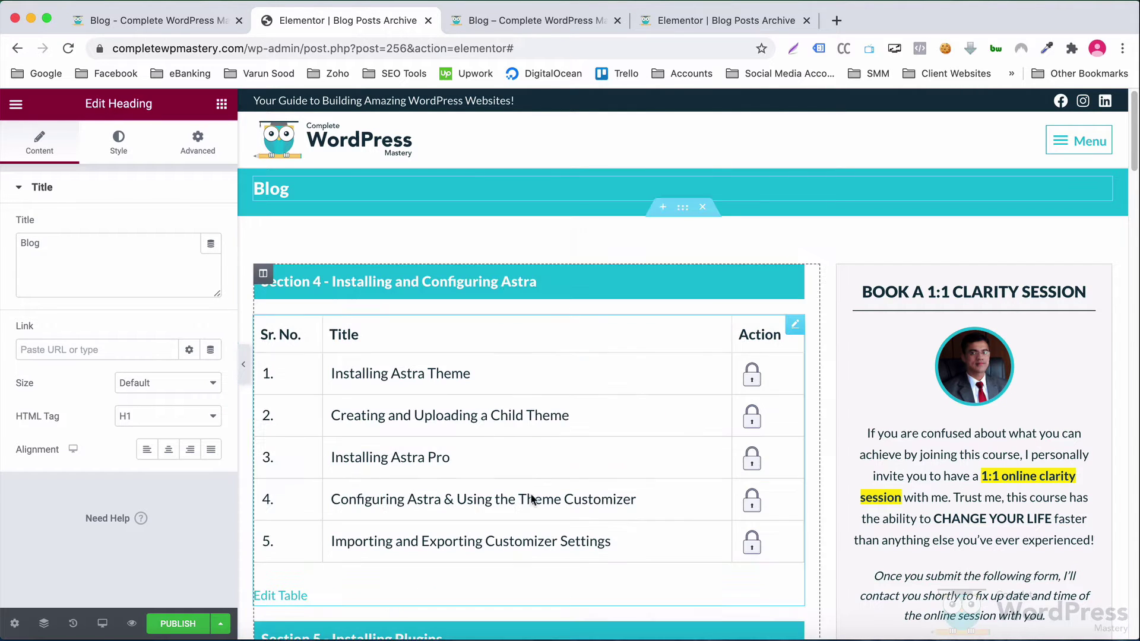
Step: Delete the headings and tables of Section 4 - Installing and Configuring Astra and Section 5 - Installing Plugins
right_click(450, 291)
left_click(521, 513)
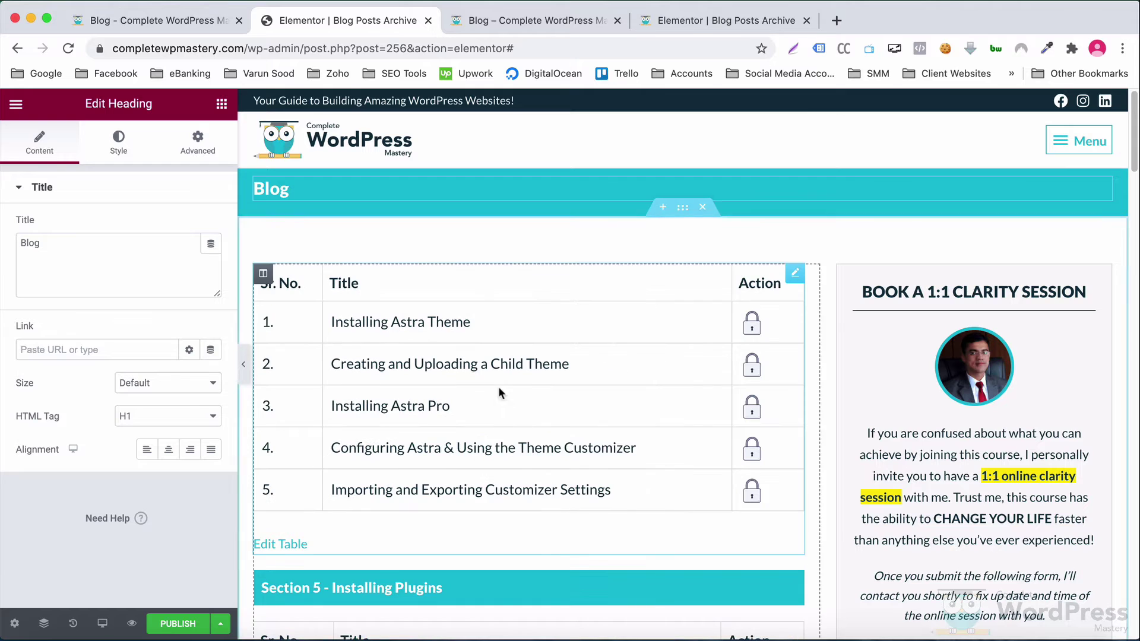
right_click(499, 392)
left_click(536, 614)
right_click(505, 274)
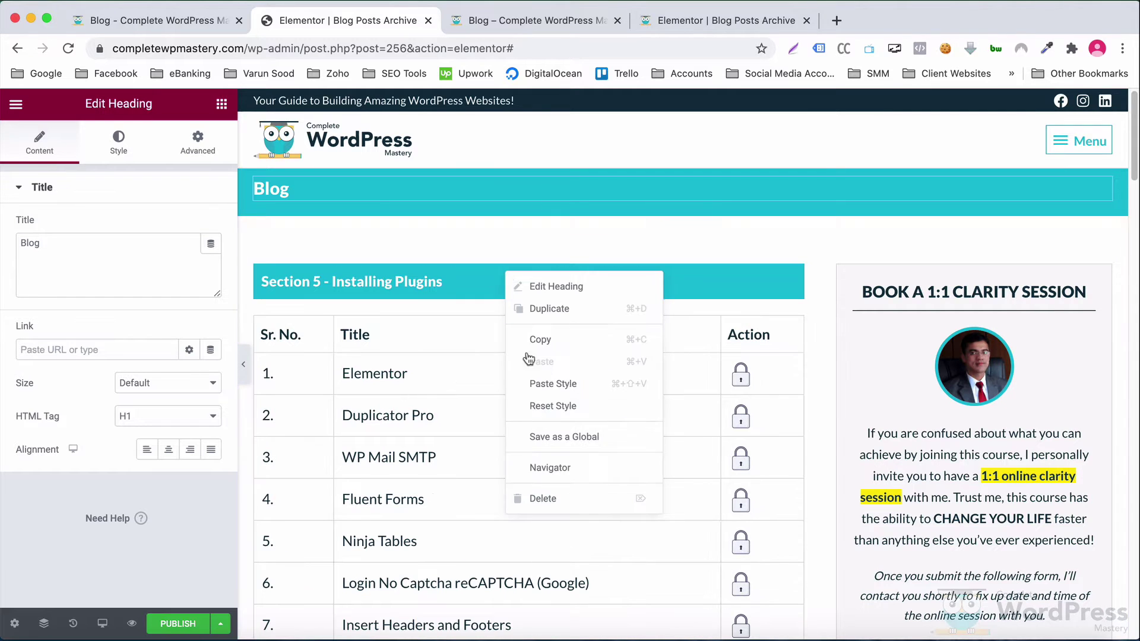
left_click(538, 497)
right_click(497, 396)
left_click(535, 620)
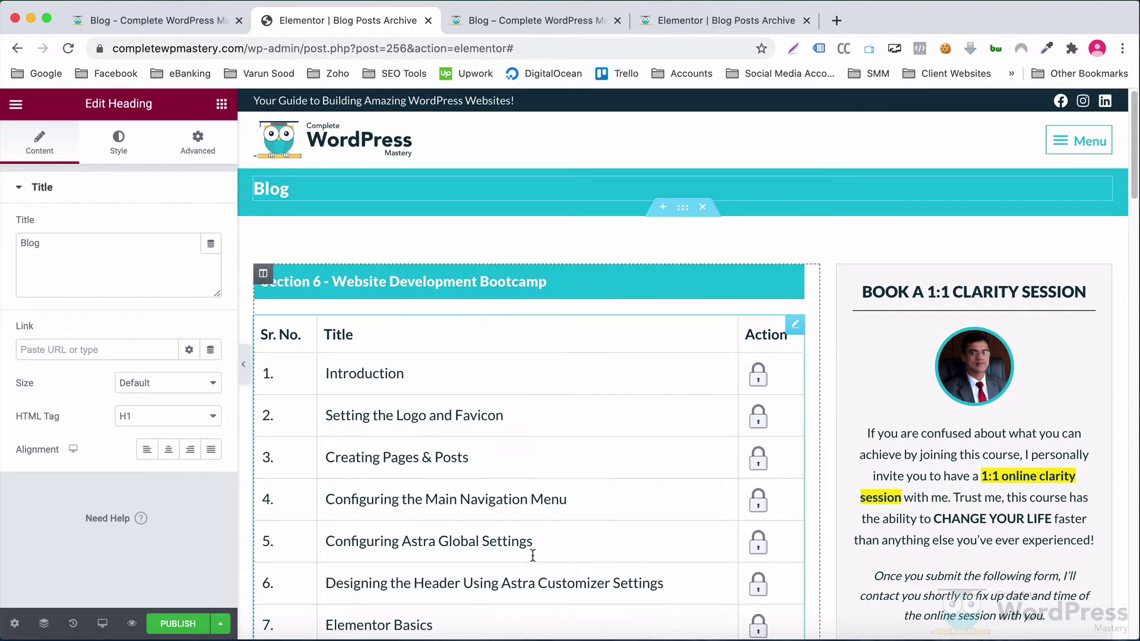
Step: Delete the headings and tables of Section 6 - Website Development Bootcamp and Section 7 - Deployment
right_click(500, 292)
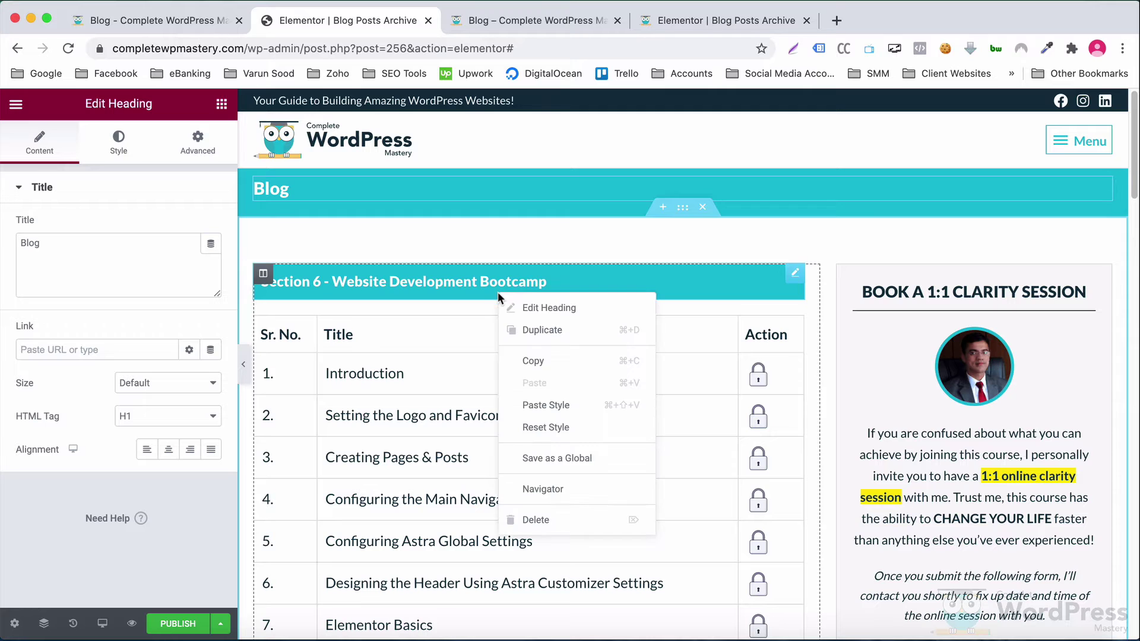
left_click(537, 519)
right_click(492, 327)
left_click(535, 616)
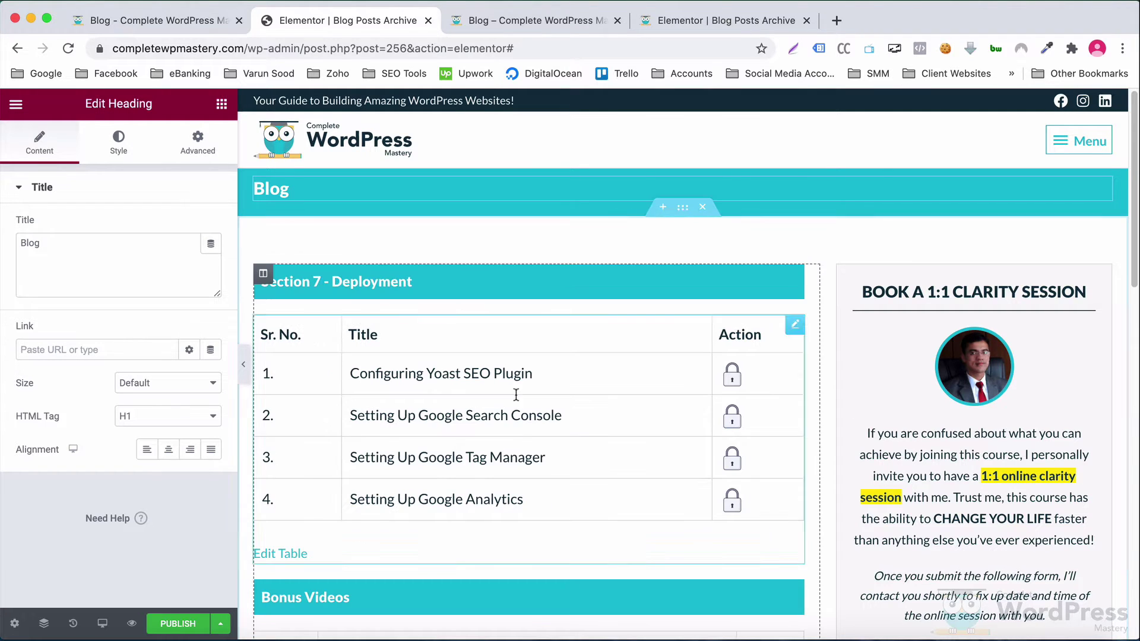
right_click(495, 288)
left_click(534, 520)
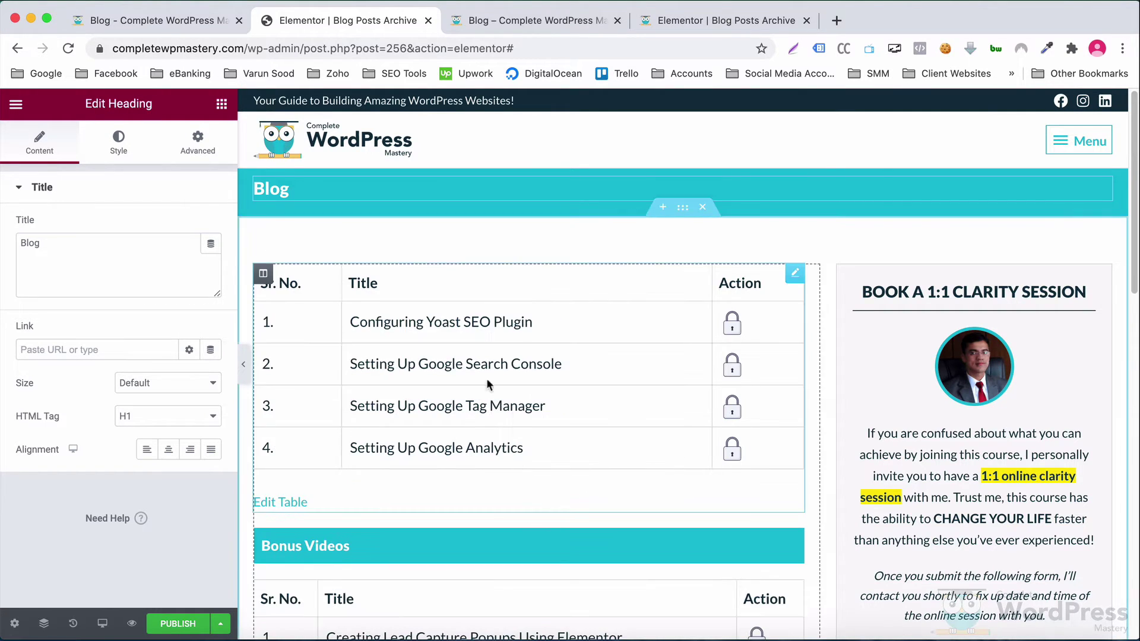
right_click(488, 385)
left_click(525, 608)
Step: Delete the Bonus Videos heading and table and the two closing paragraphs, emptying the main content column
right_click(500, 286)
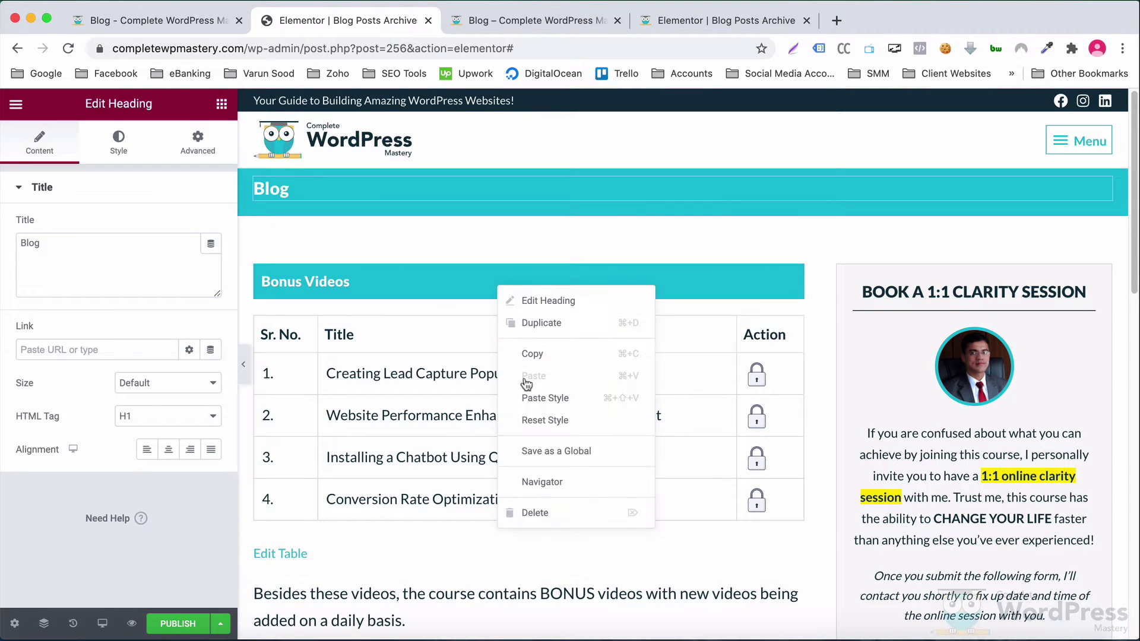
left_click(537, 514)
right_click(500, 399)
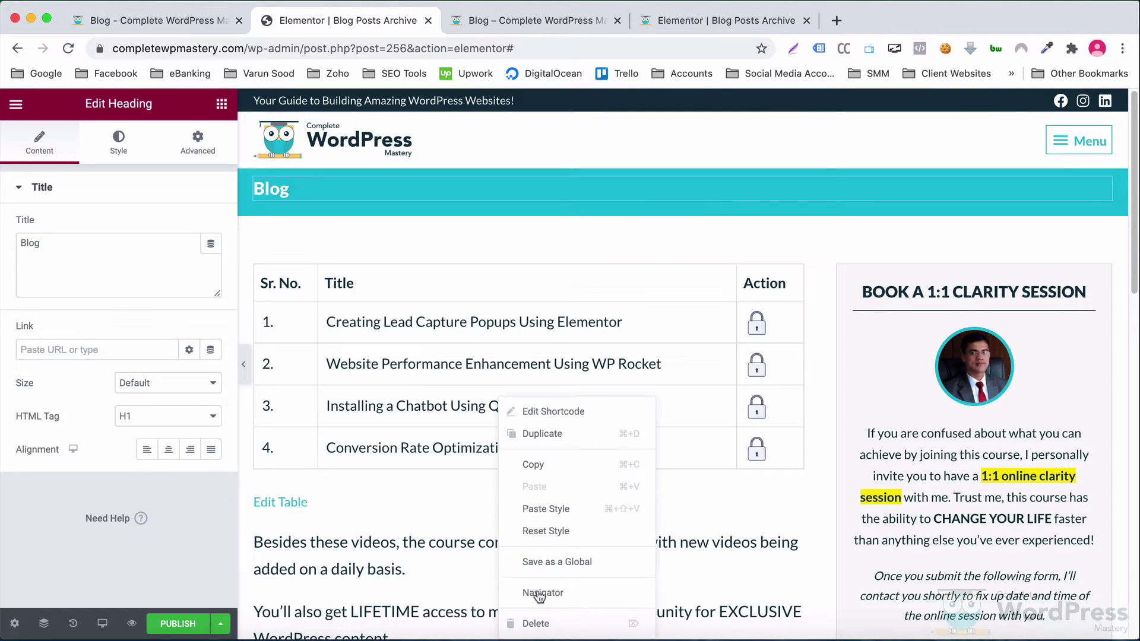
left_click(536, 623)
right_click(516, 290)
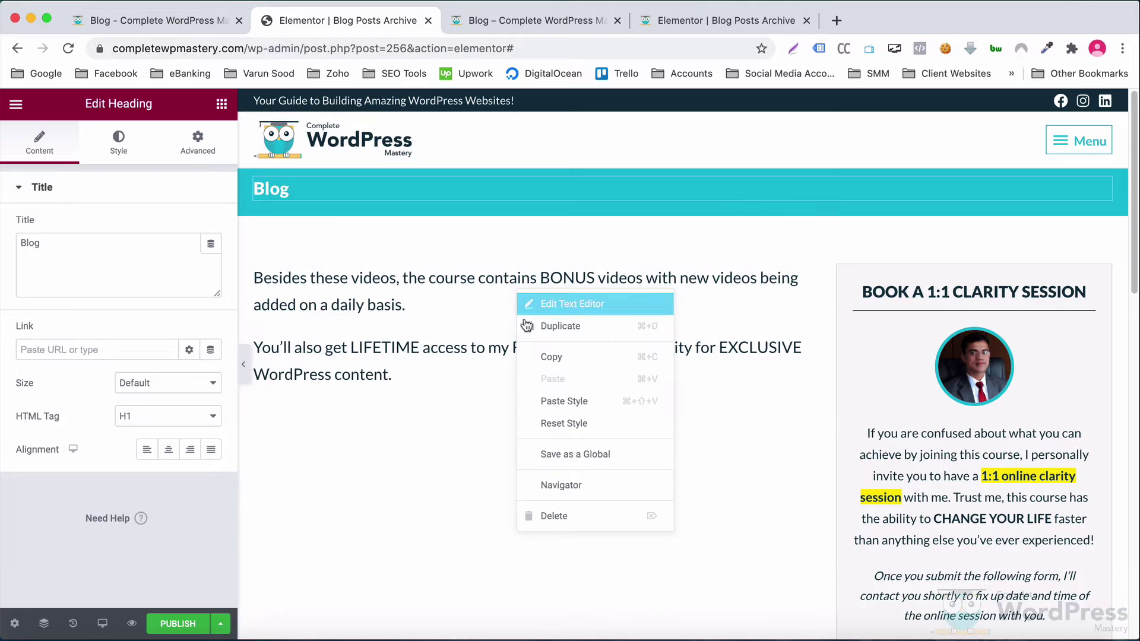
left_click(546, 515)
right_click(510, 274)
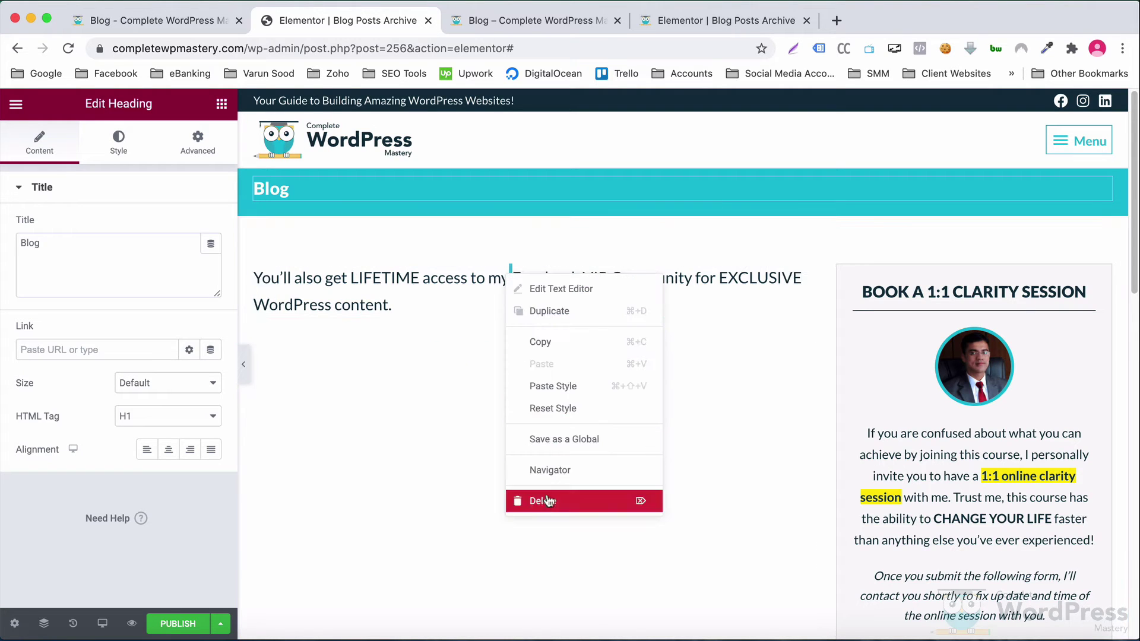
left_click(549, 500)
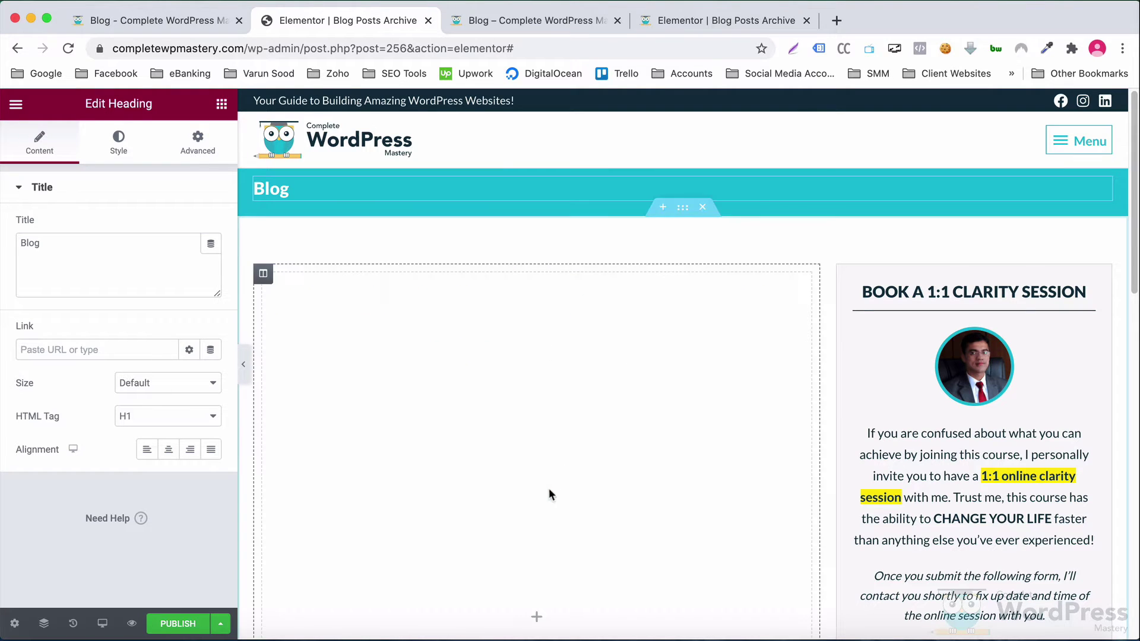
Step: Publish the archive template with an Include display condition set to Posts Archive
left_click(178, 623)
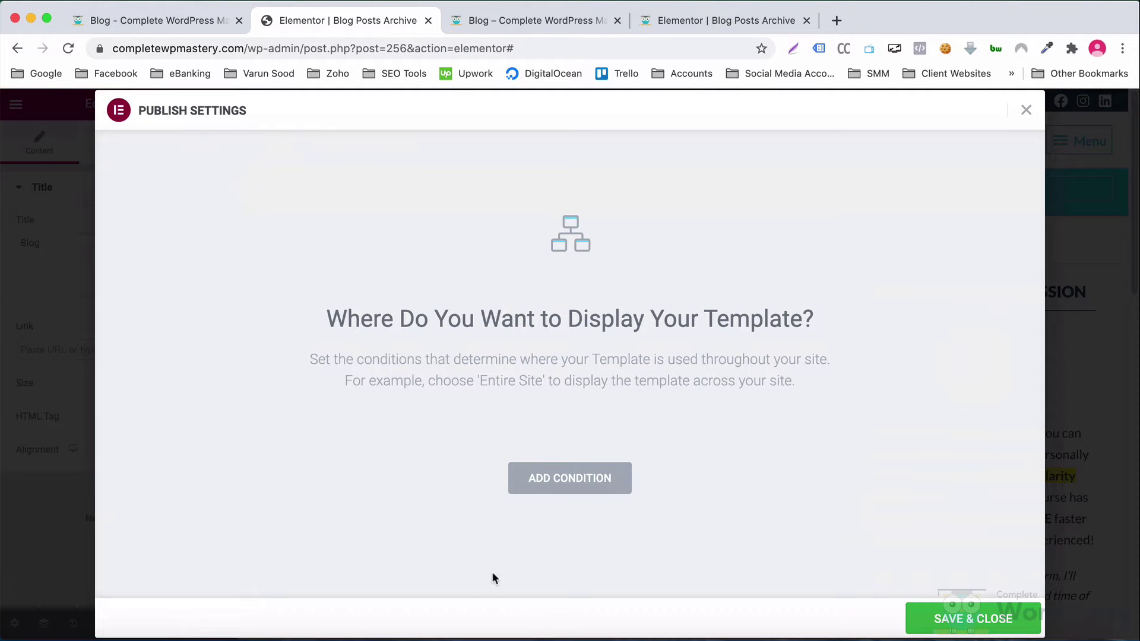
left_click(565, 482)
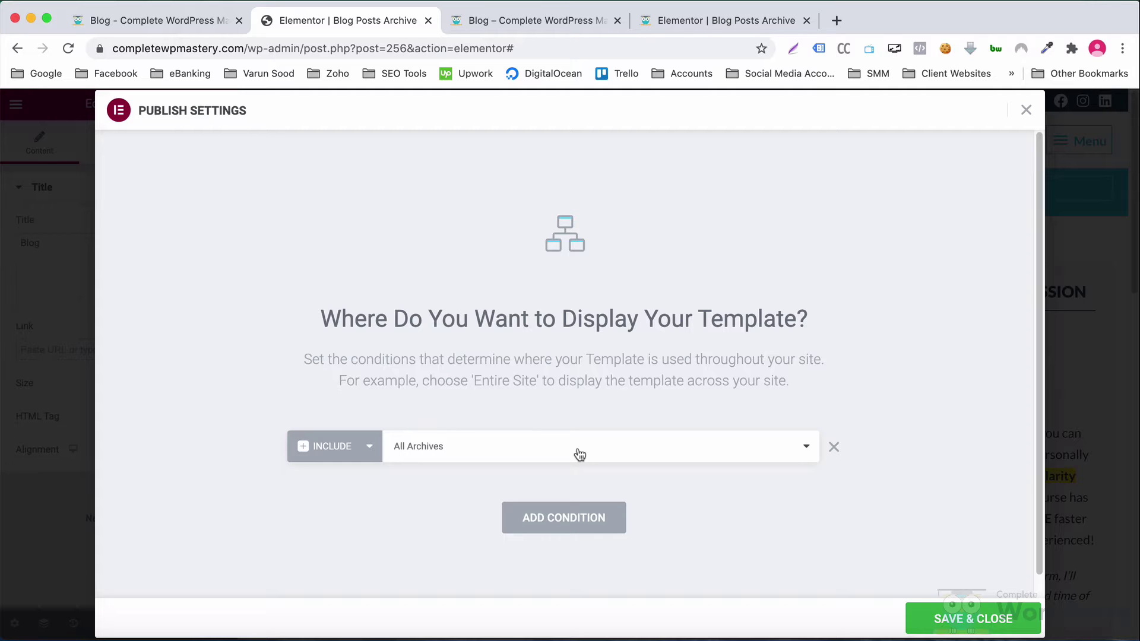
left_click(579, 455)
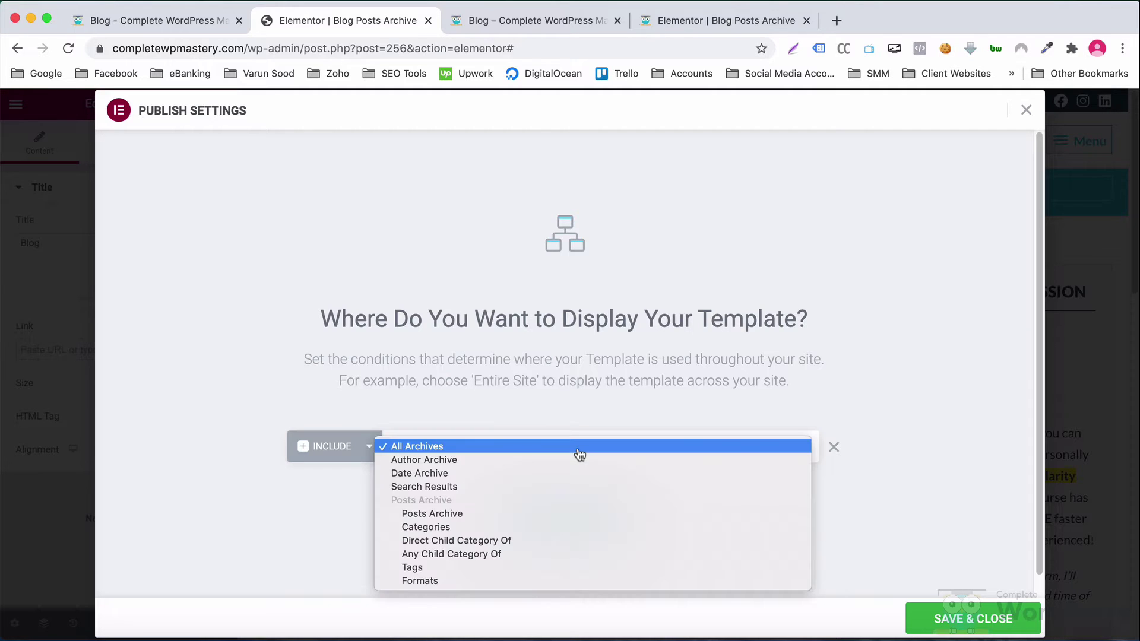
left_click(583, 514)
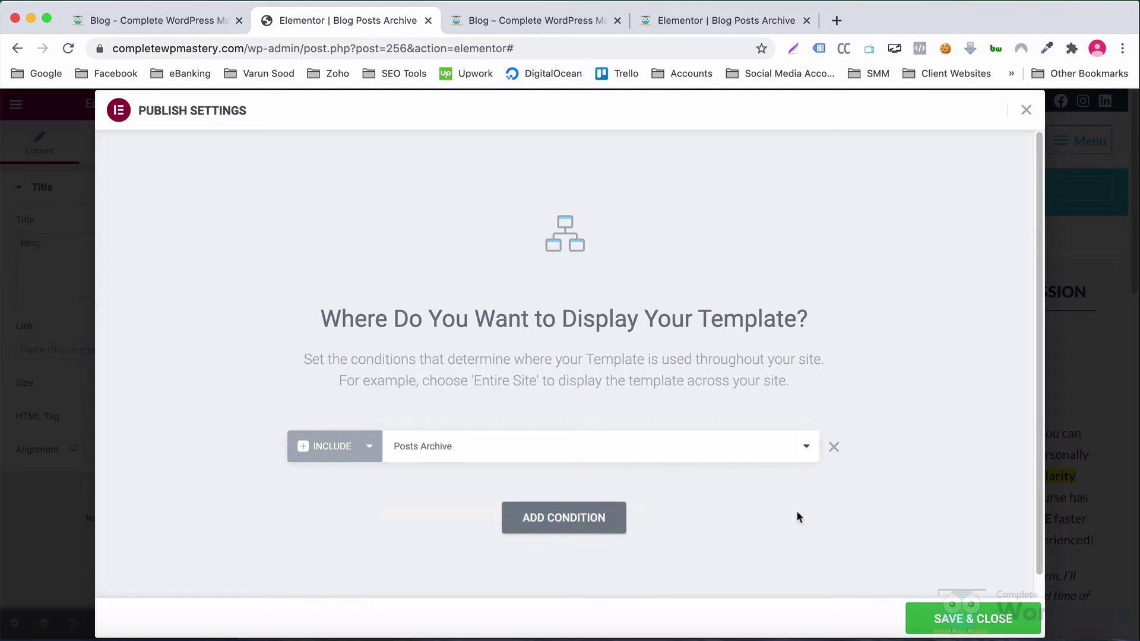
left_click(940, 611)
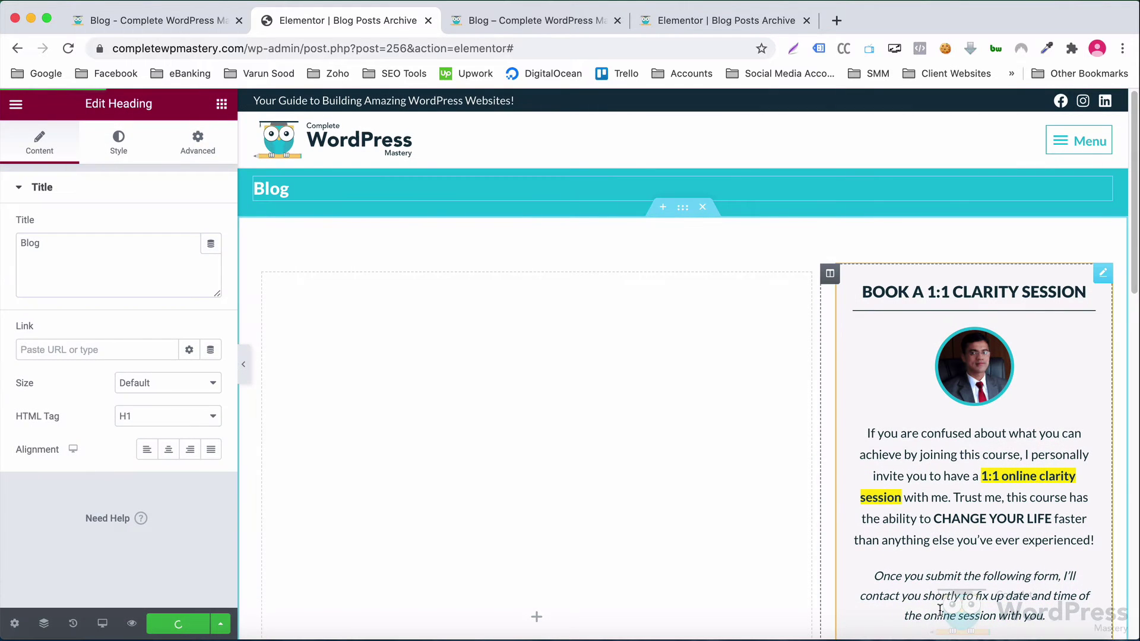
Step: Reload the site's blog page to check the published template, and compare it with the reference blog's post grid
left_click(139, 22)
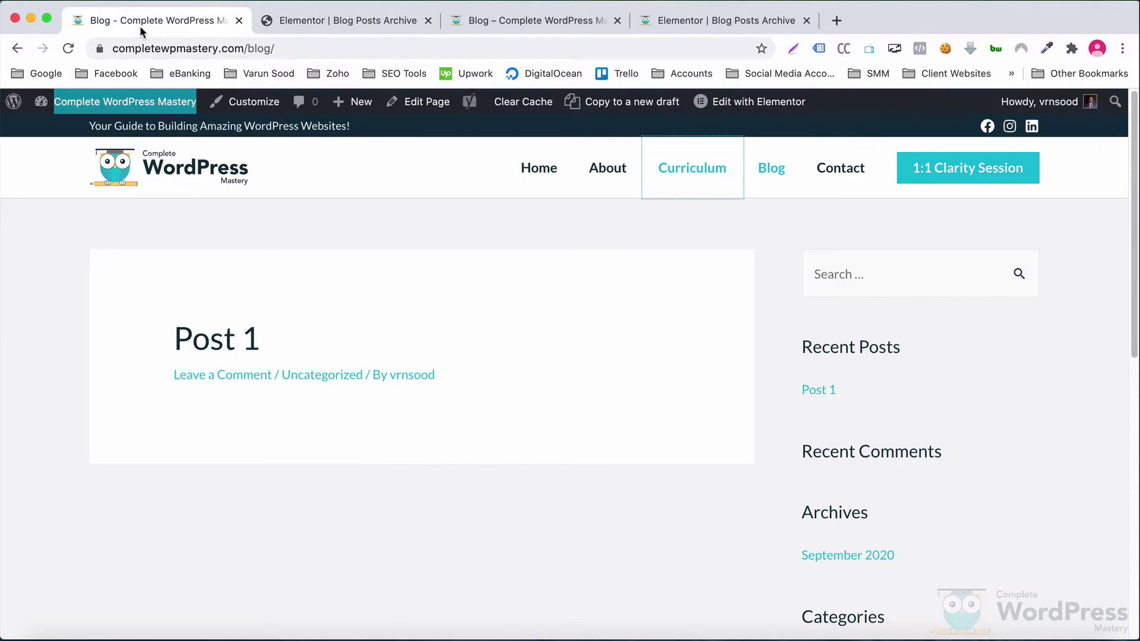
left_click(67, 48)
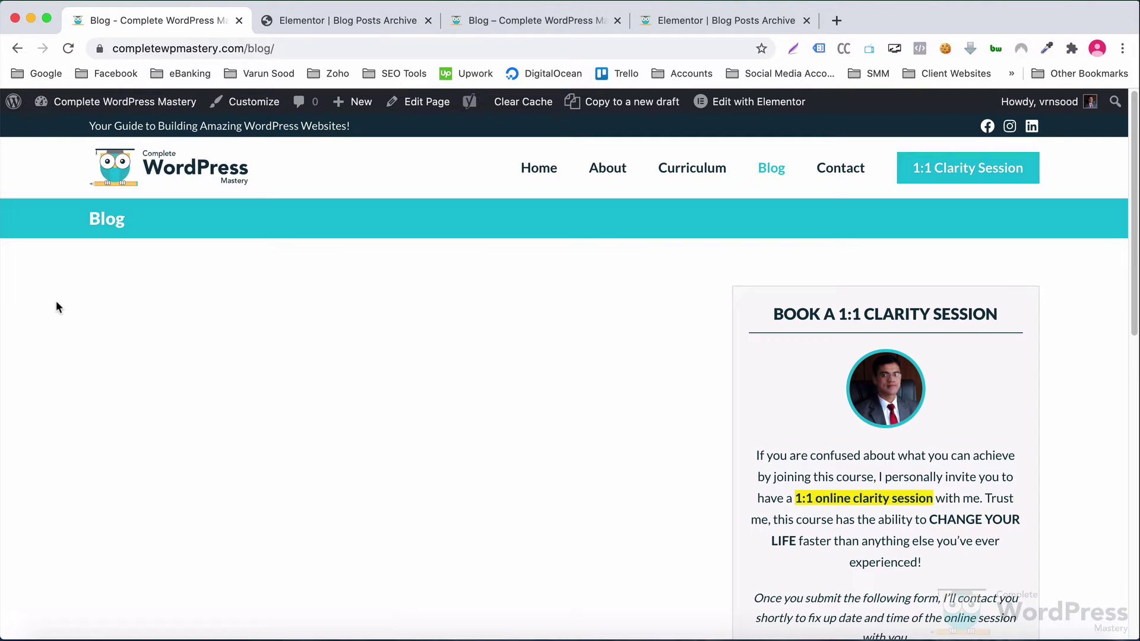
left_click_drag(1135, 220, 1136, 198)
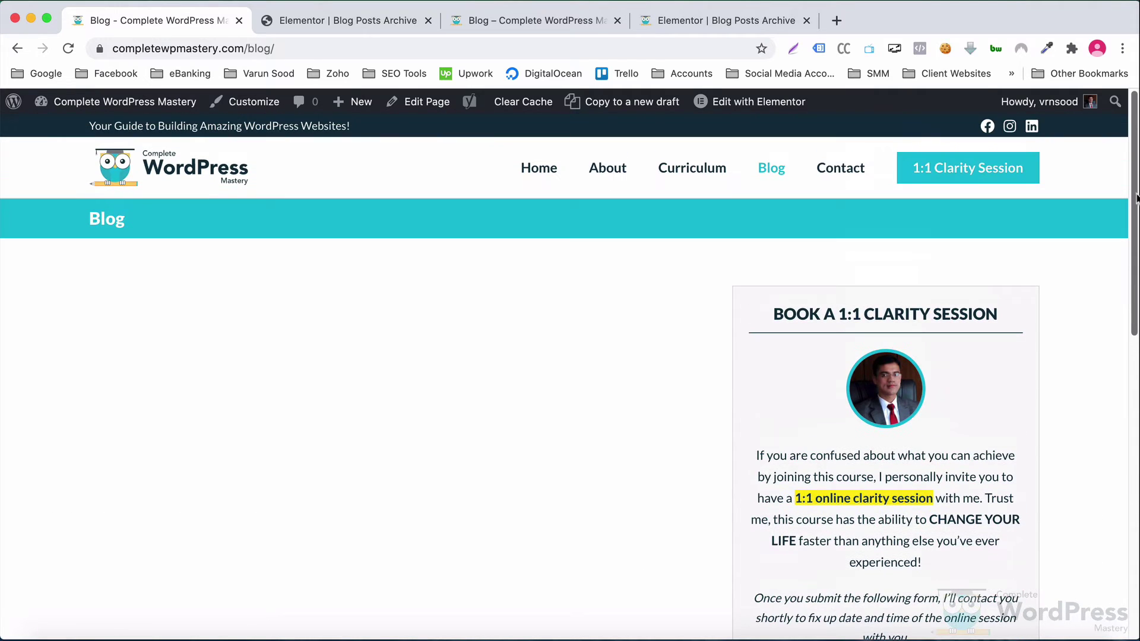
left_click(509, 21)
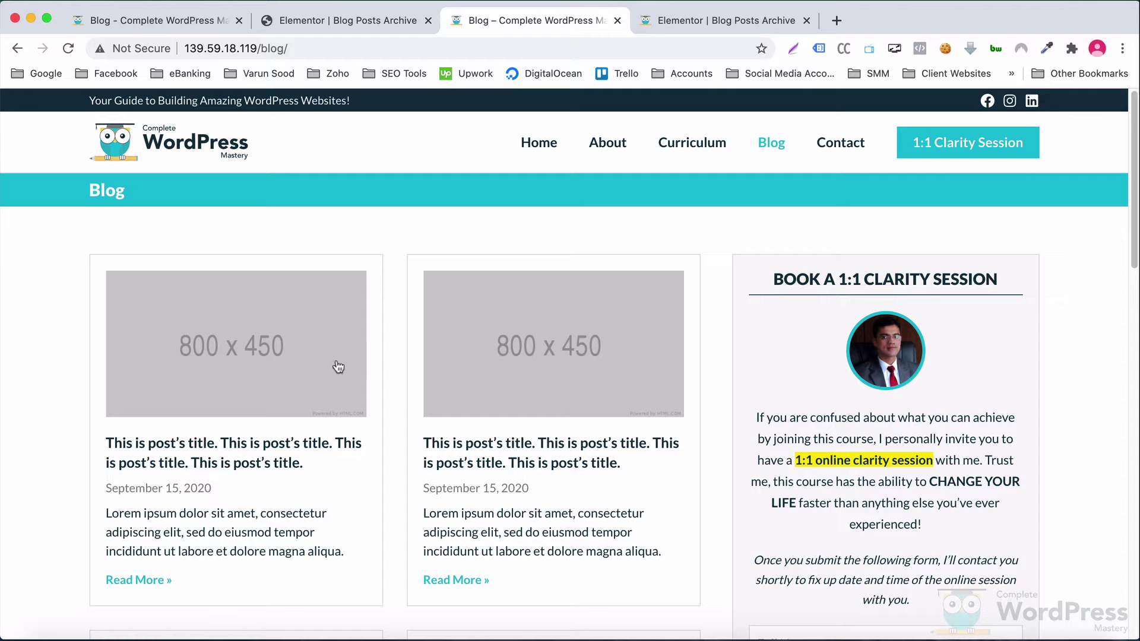
scroll(392, 407, "down", 5)
scroll(392, 404, "up", 5)
Step: Open the site's WordPress dashboard in a new tab and open Post 1 from the posts list for editing
left_click(180, 26)
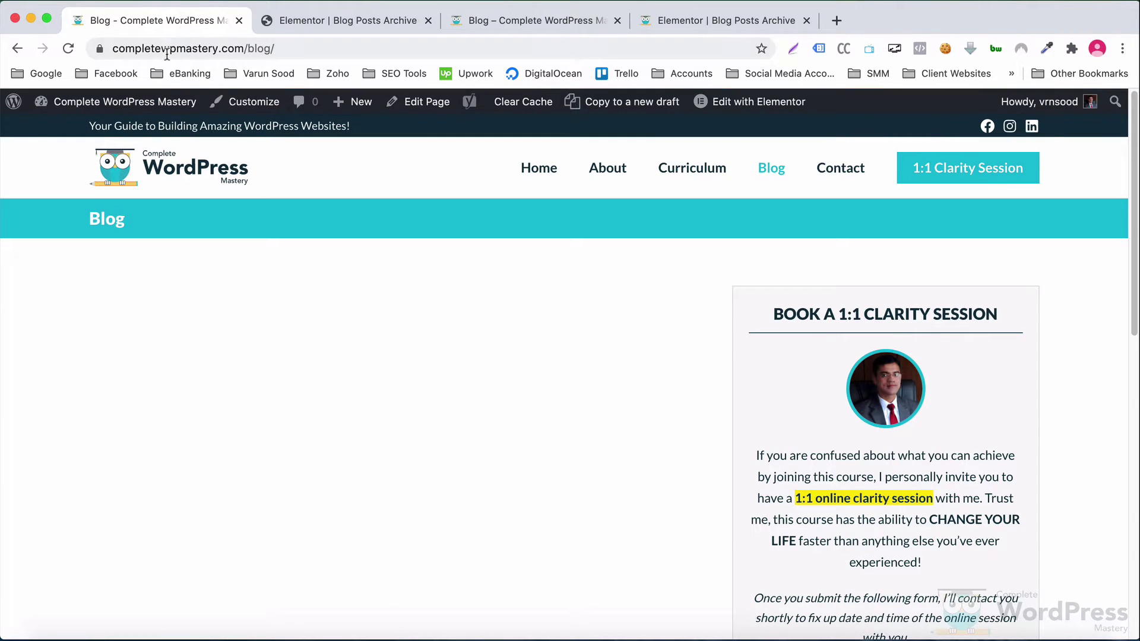
right_click(166, 106)
left_click(183, 115)
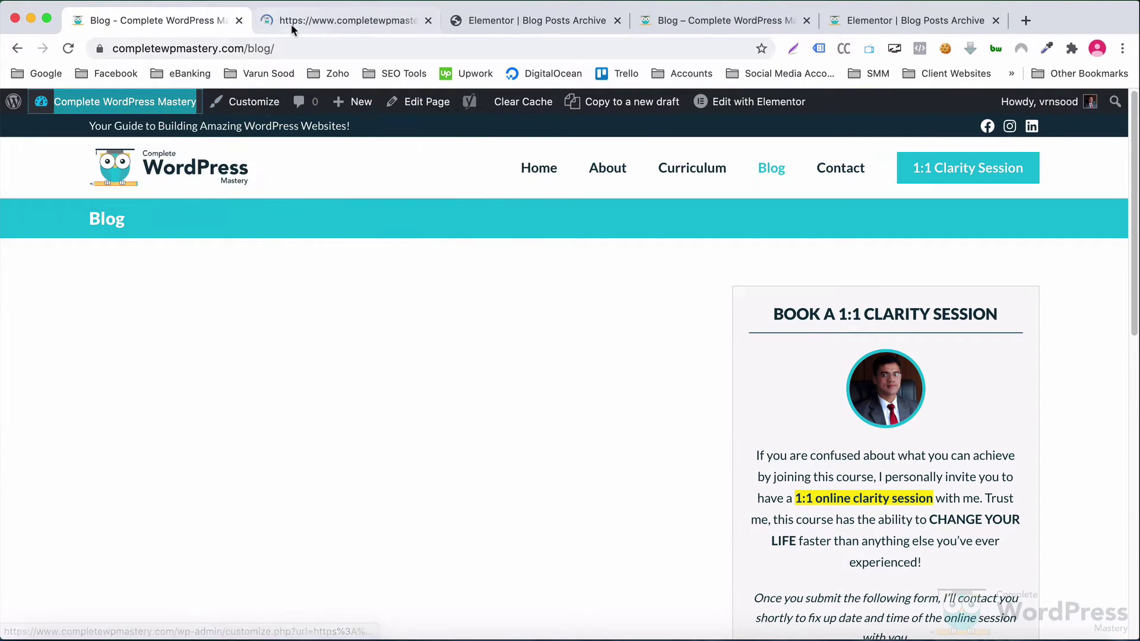
left_click(291, 20)
mouse_move(24, 232)
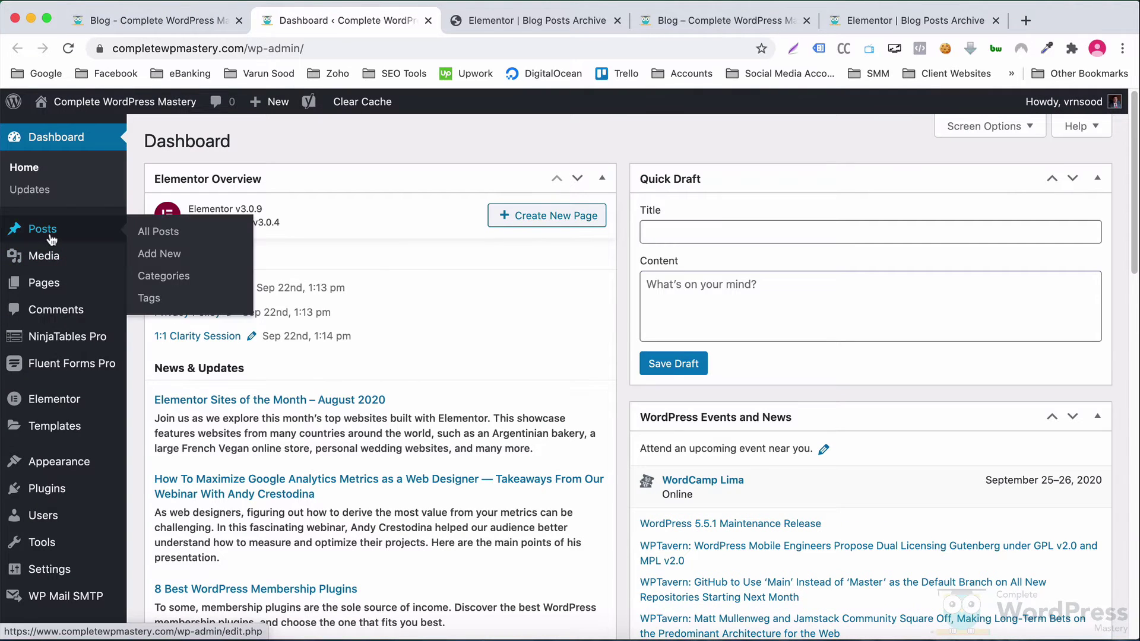
left_click(162, 227)
left_click(192, 259)
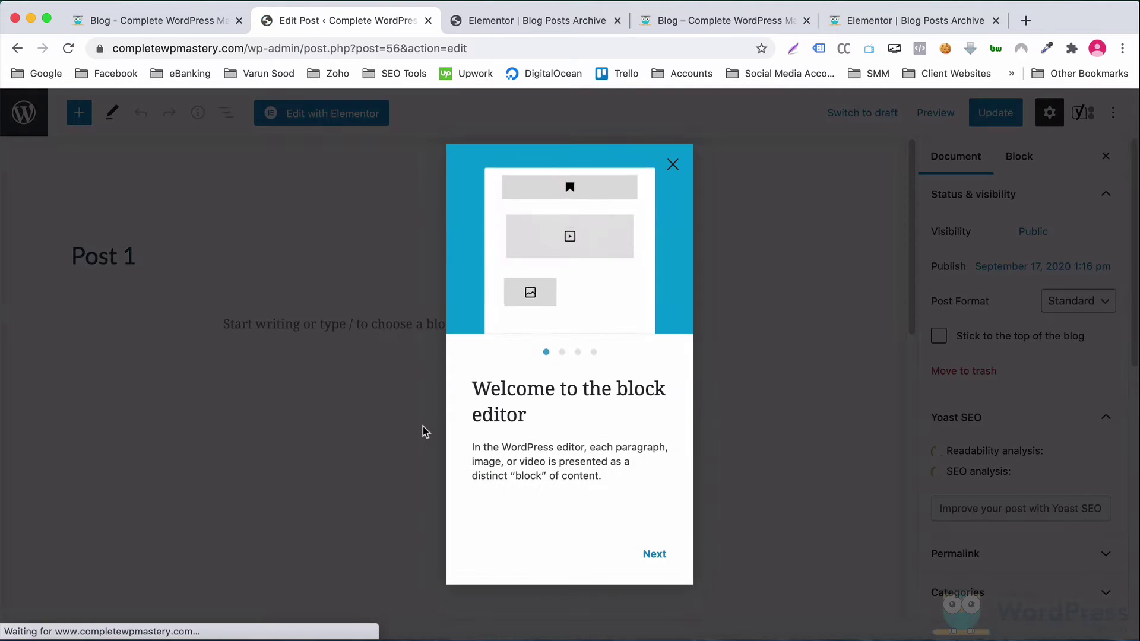
Step: Dismiss the block editor's welcome guide and turn off Fullscreen mode
left_click(672, 165)
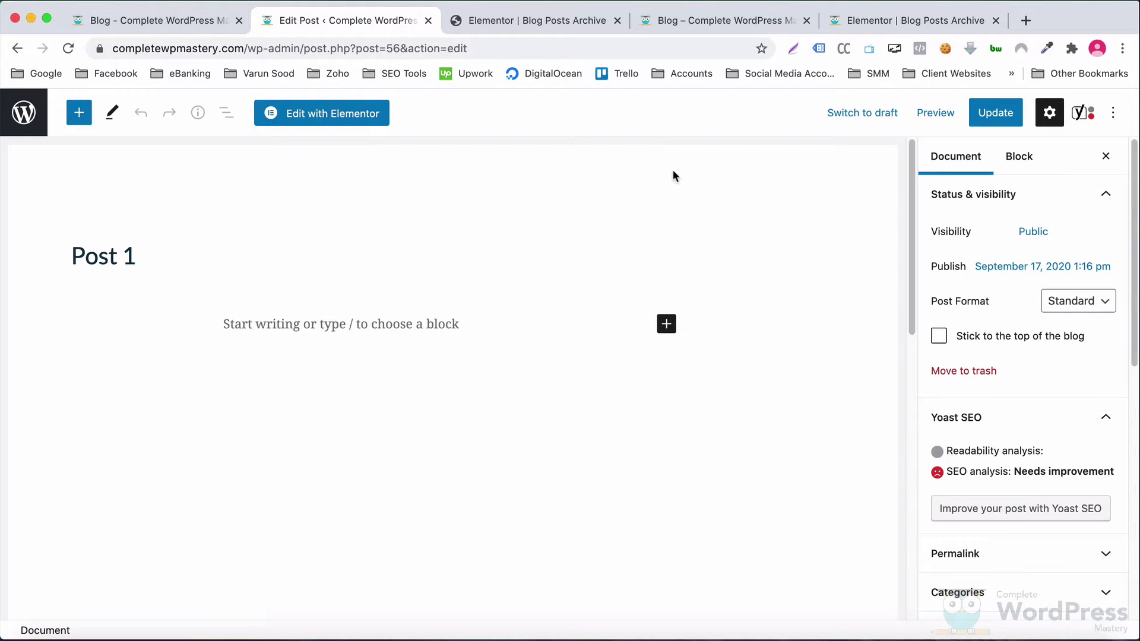
left_click(1109, 114)
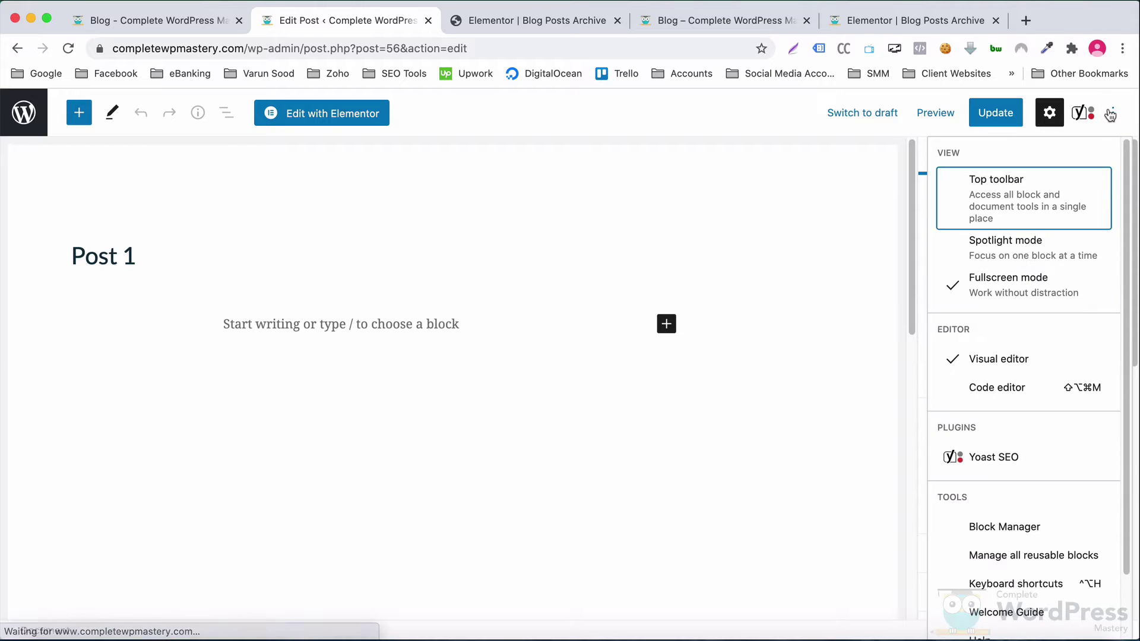
left_click(1026, 283)
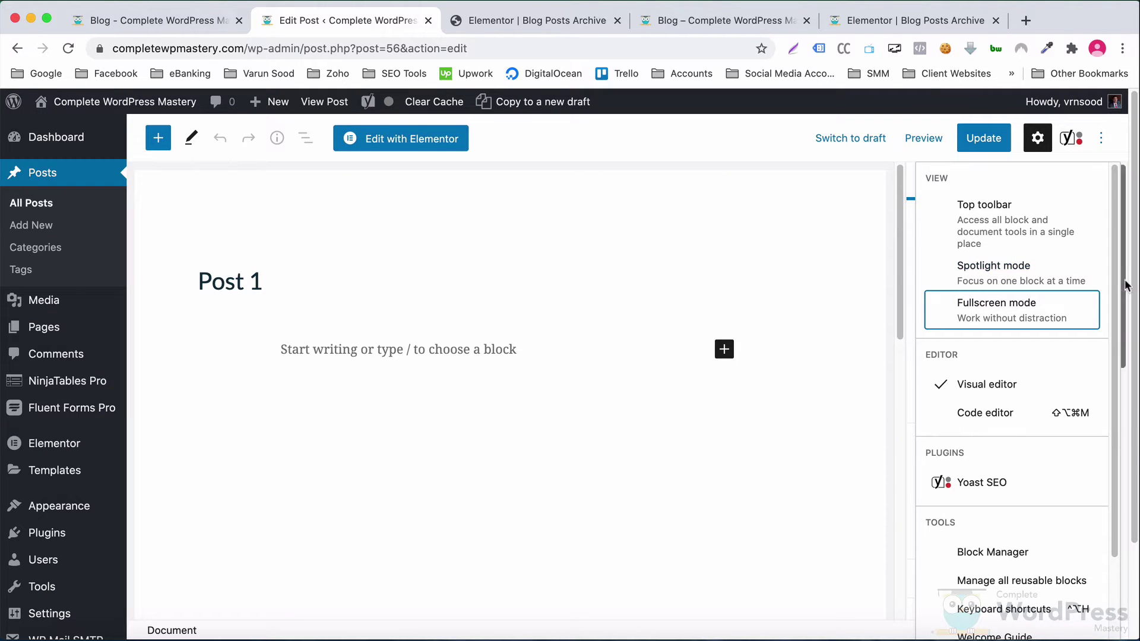
scroll(1091, 307, "down", 2)
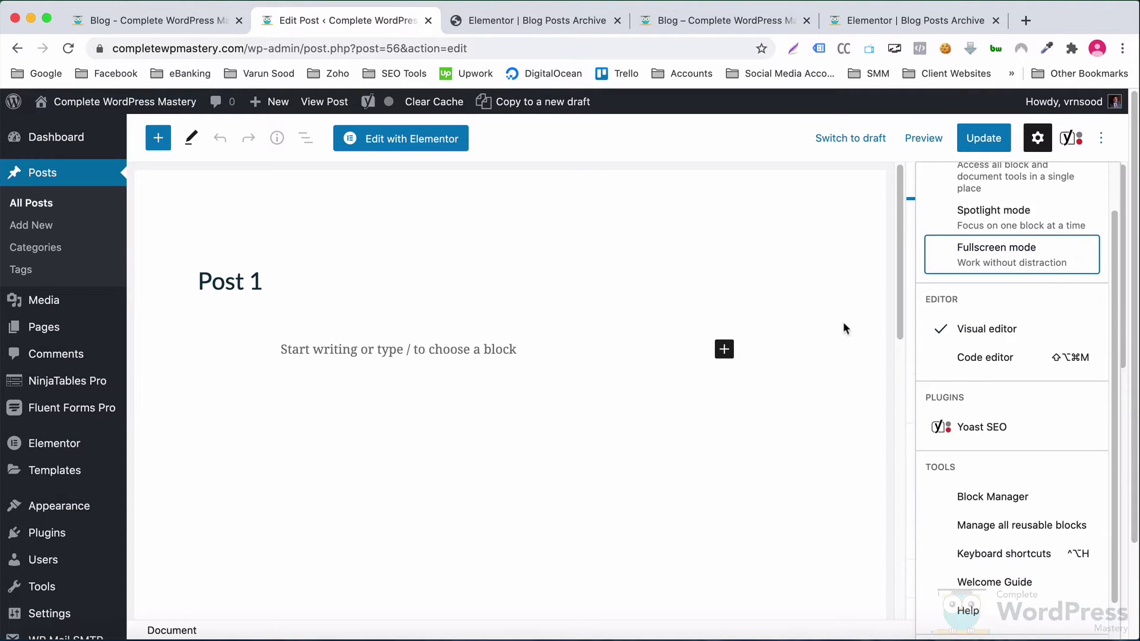
scroll(959, 380, "up", 2)
left_click(1102, 137)
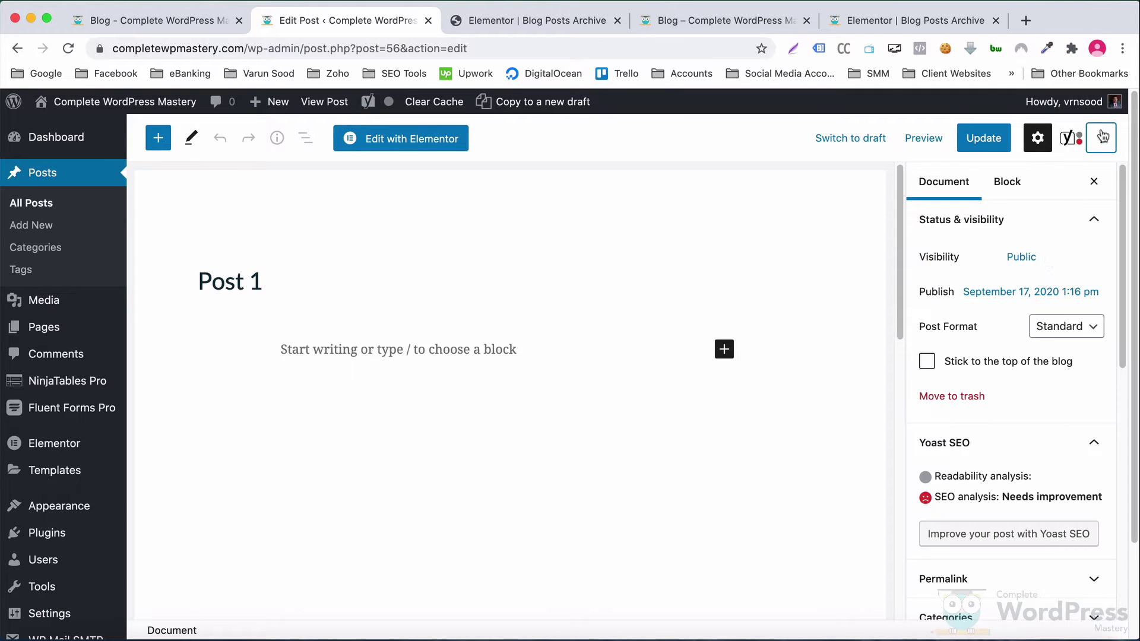
Step: Upload 800x450.png from the Desktop's Images folder, set it as Post 1's featured image and update the post
scroll(1021, 326, "down", 5)
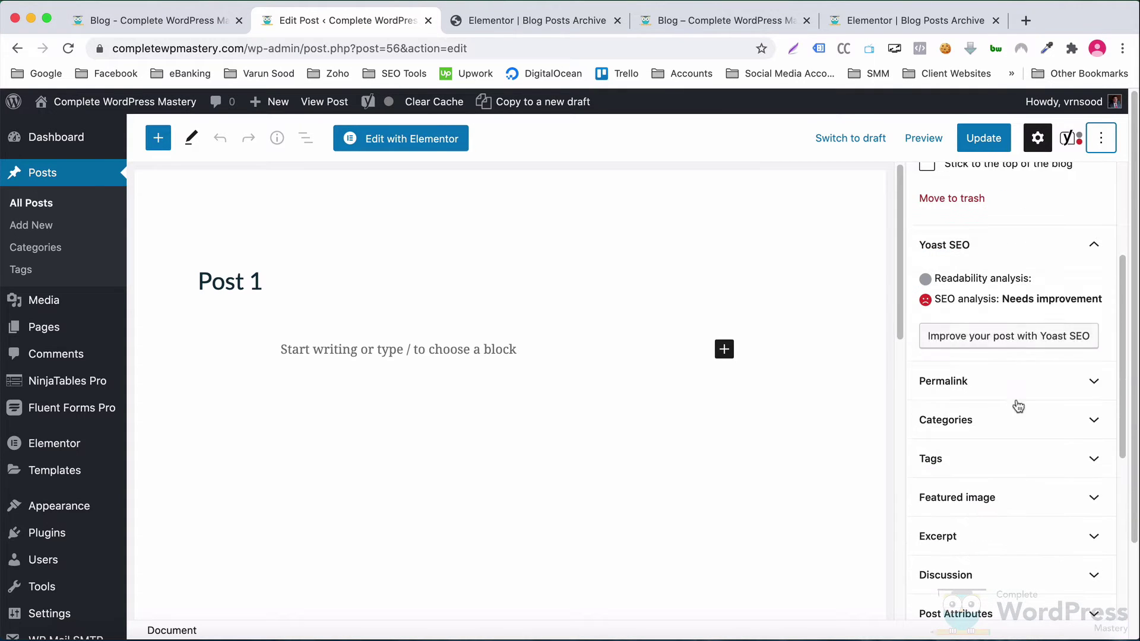
left_click(1021, 497)
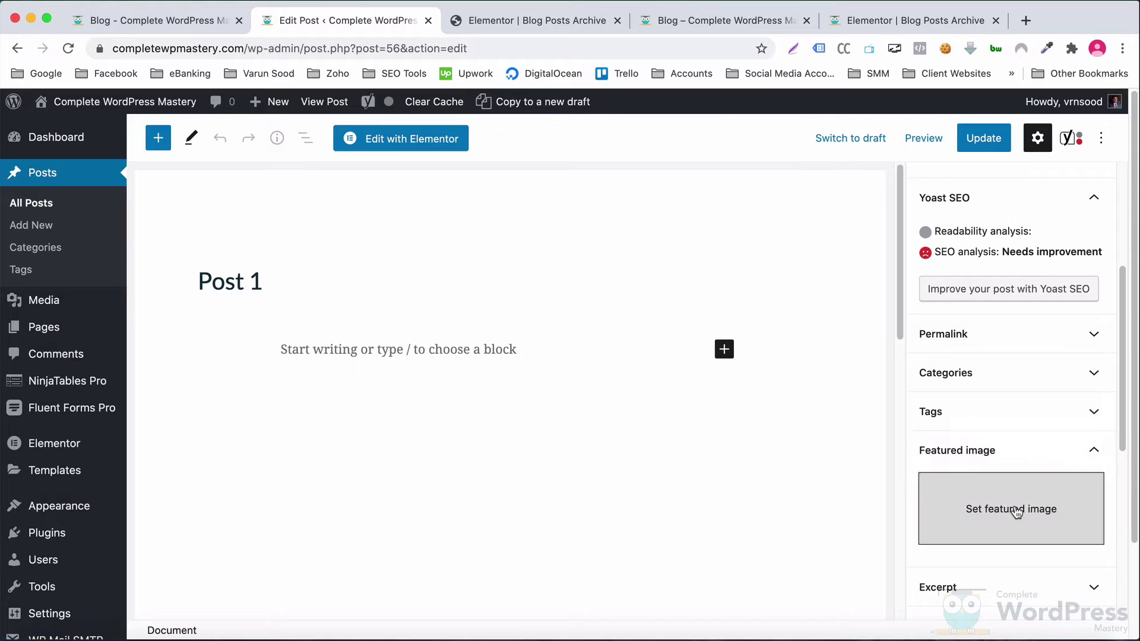
left_click(1015, 505)
left_click(78, 174)
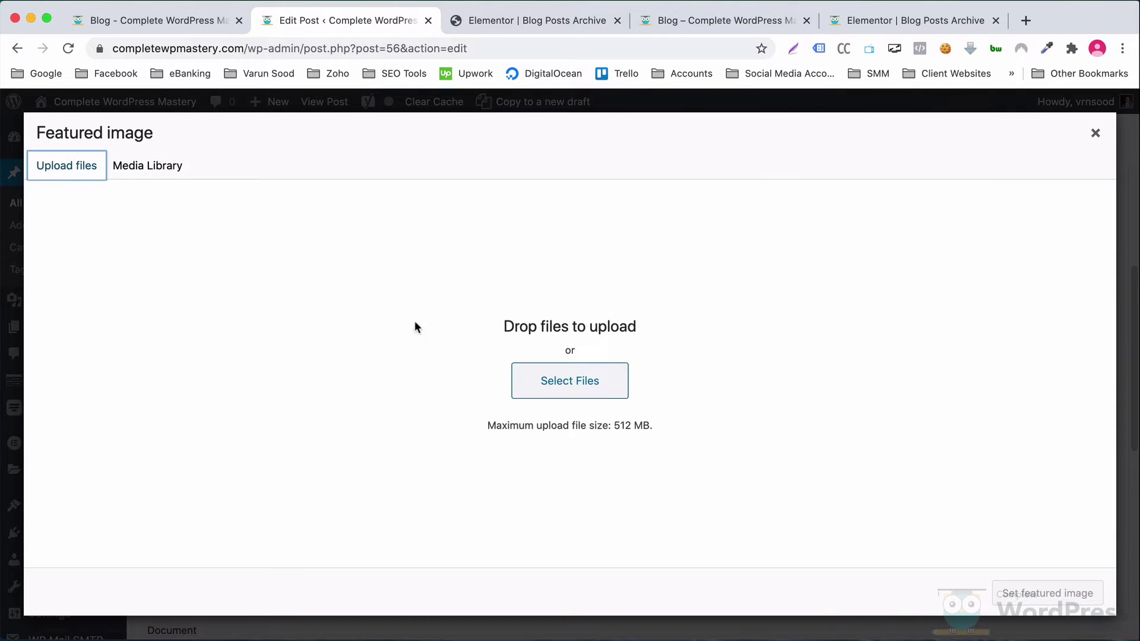
left_click(549, 402)
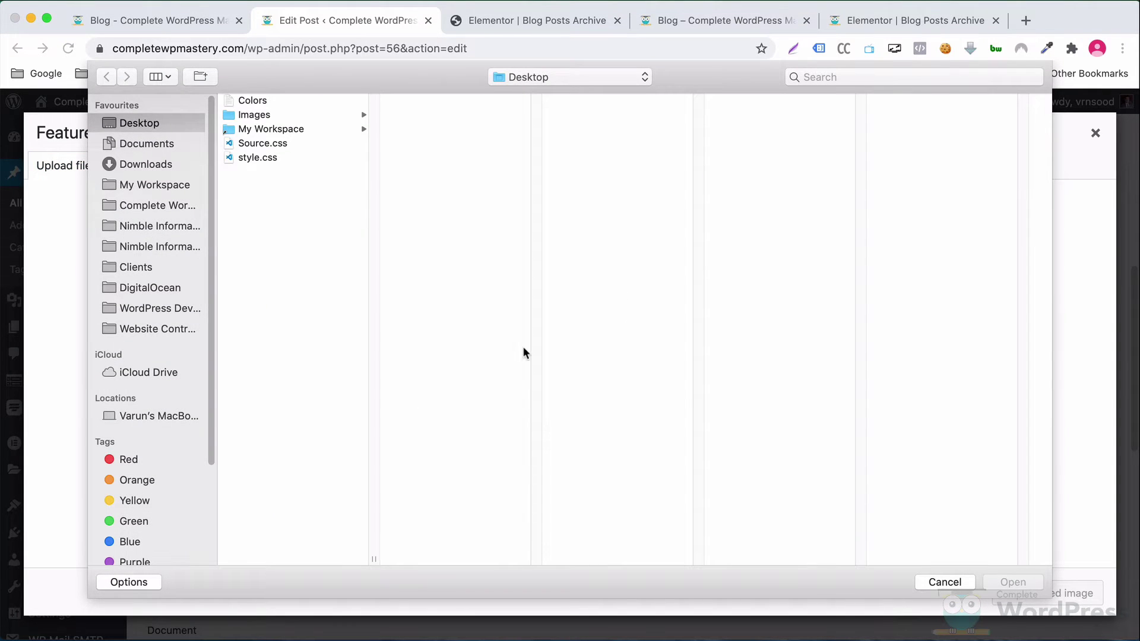
left_click(270, 117)
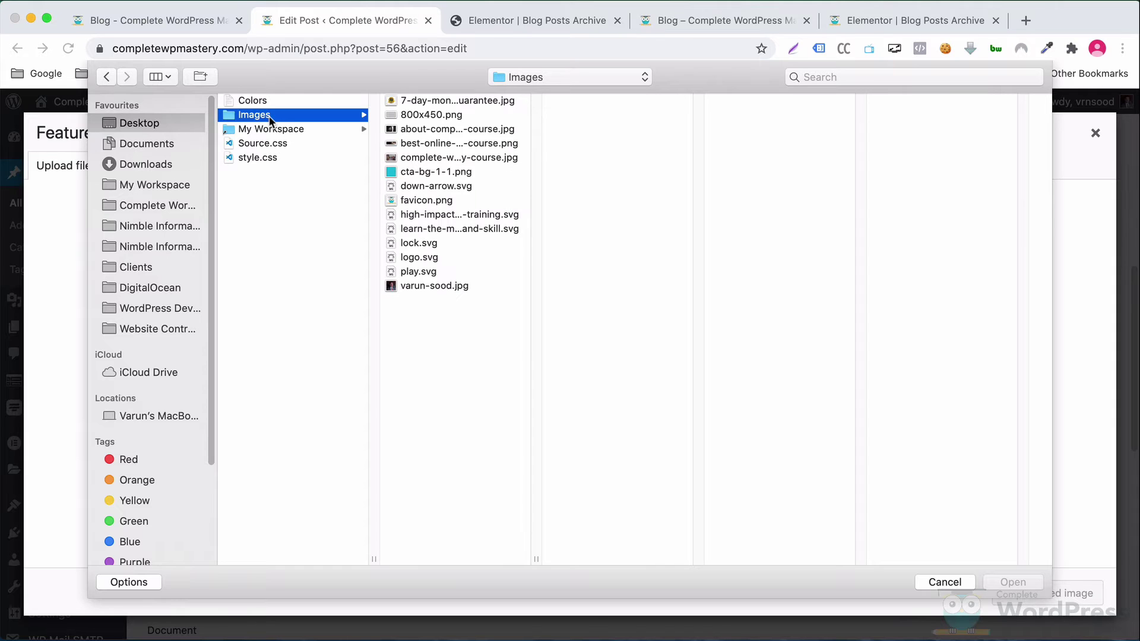
left_click(426, 115)
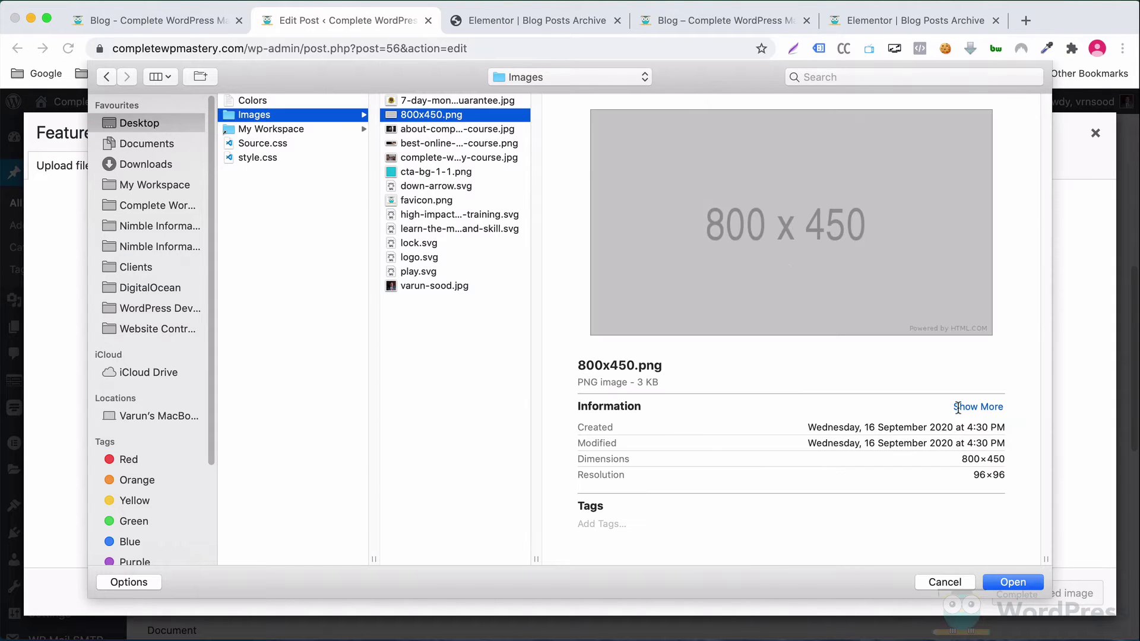
left_click(1013, 583)
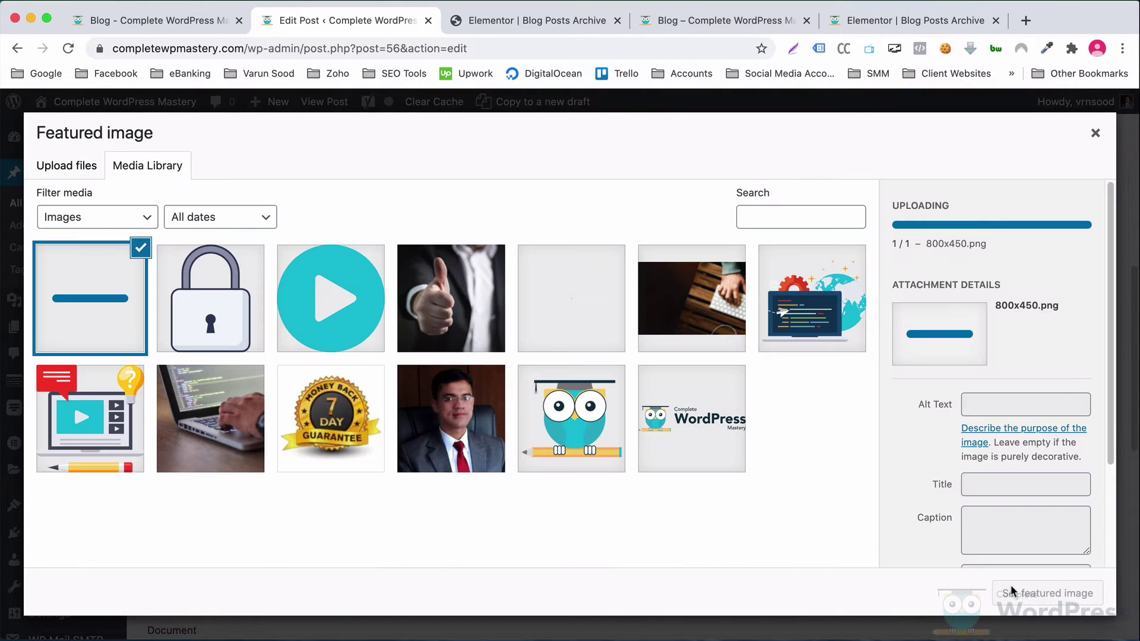
left_click(1030, 596)
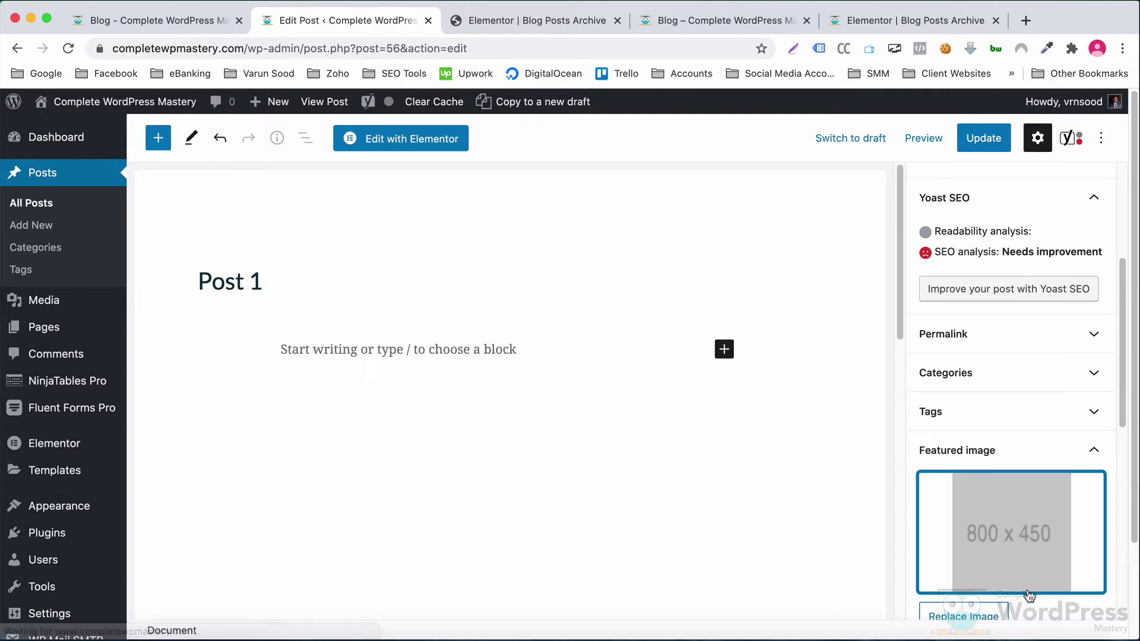
left_click(988, 148)
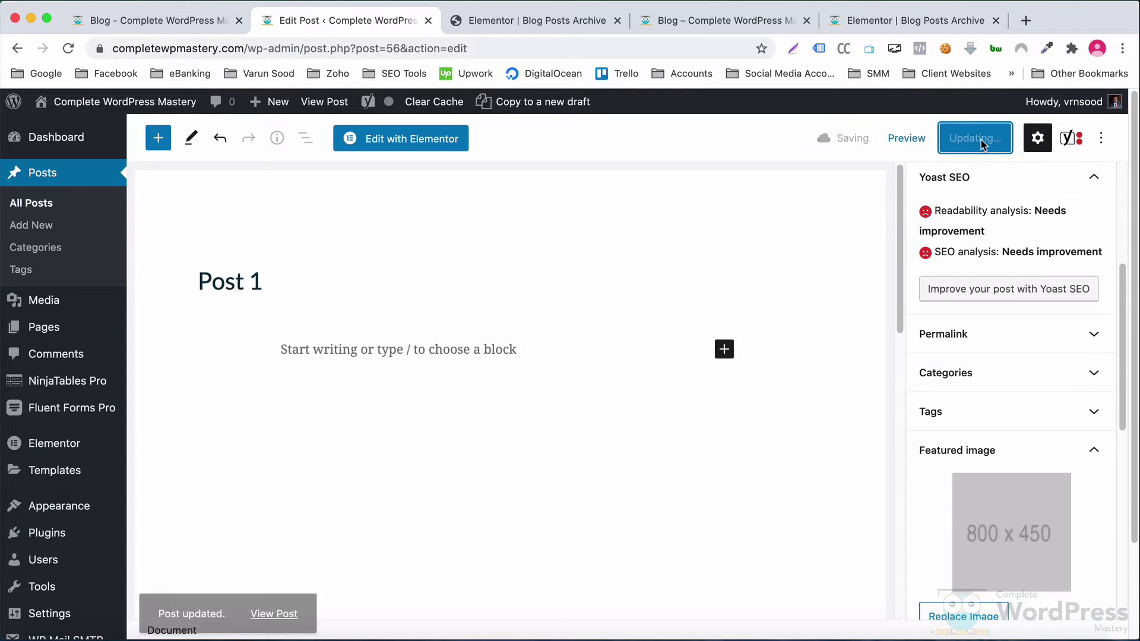
Step: Clone Post 1 from the posts list and rename the draft copy as Post 2
left_click(27, 178)
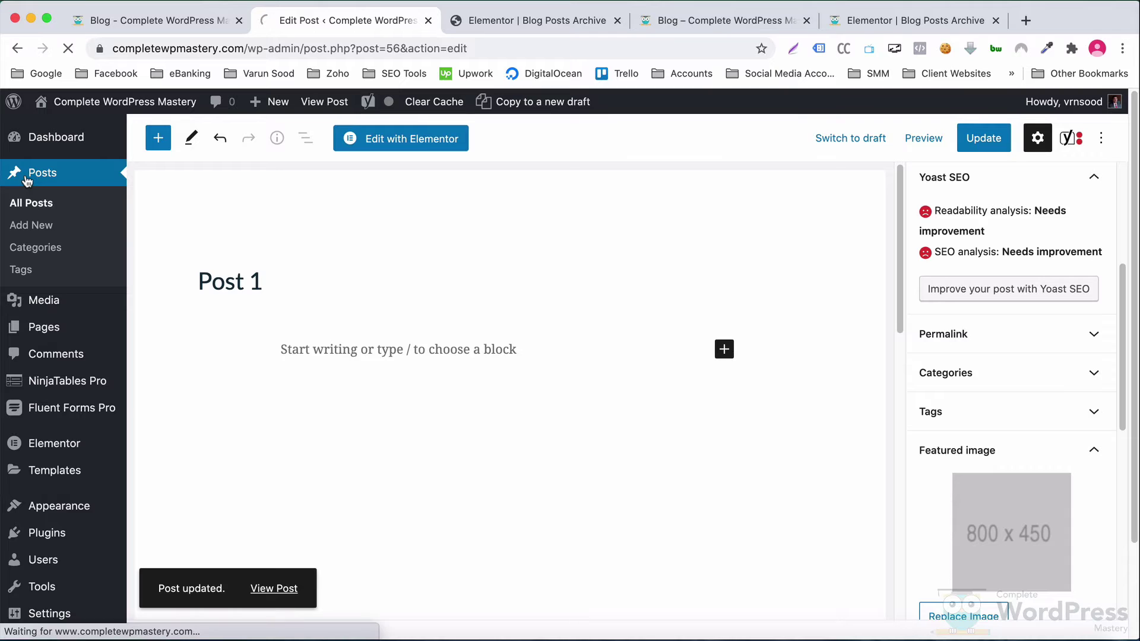
left_click(338, 281)
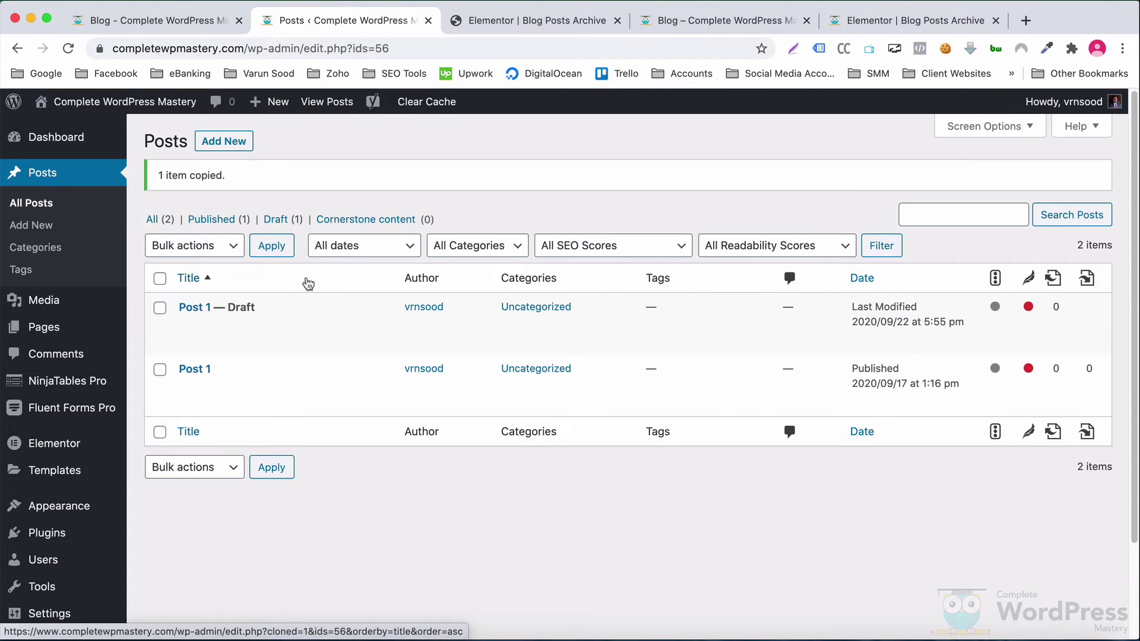
left_click(220, 326)
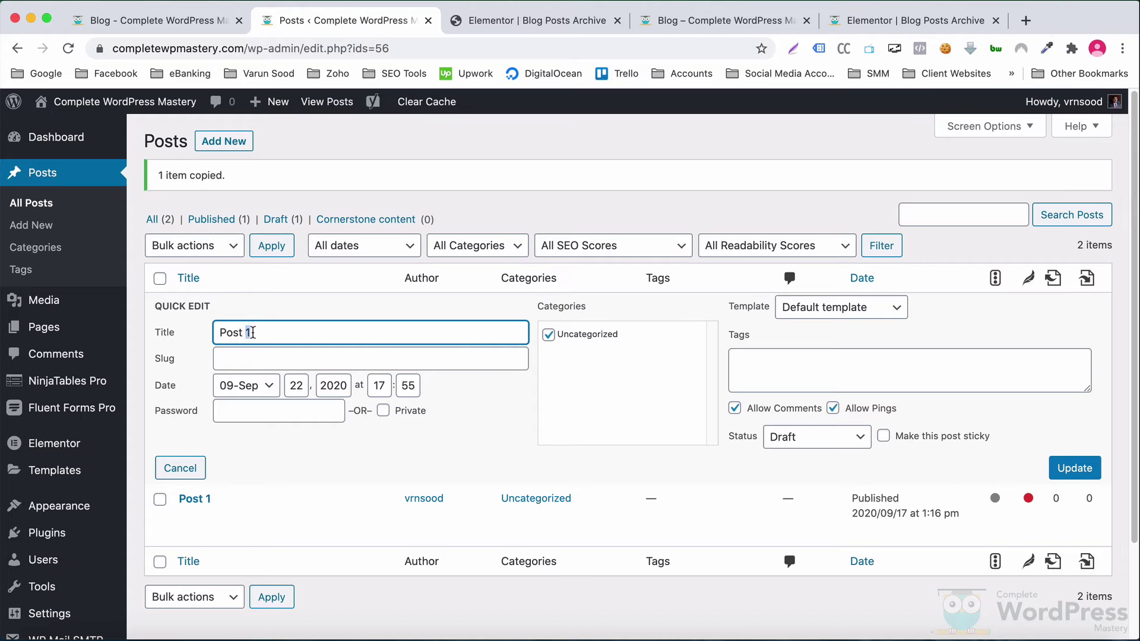
left_click(1066, 468)
Step: Select both posts in the list and bulk clone them
left_click(160, 278)
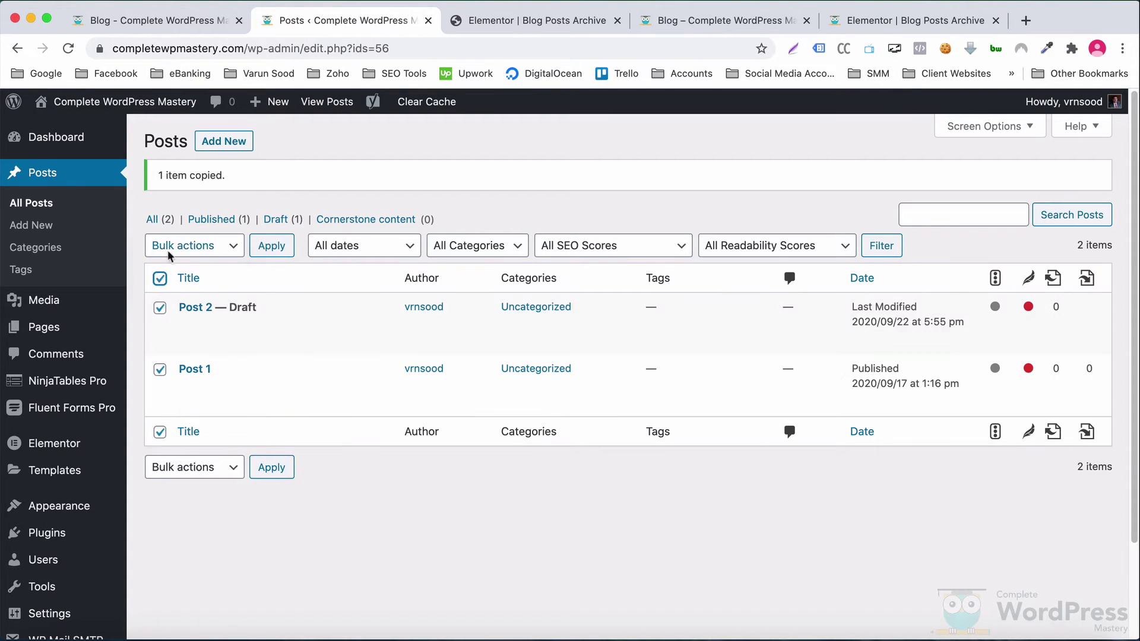
left_click(178, 246)
left_click(178, 275)
left_click(176, 249)
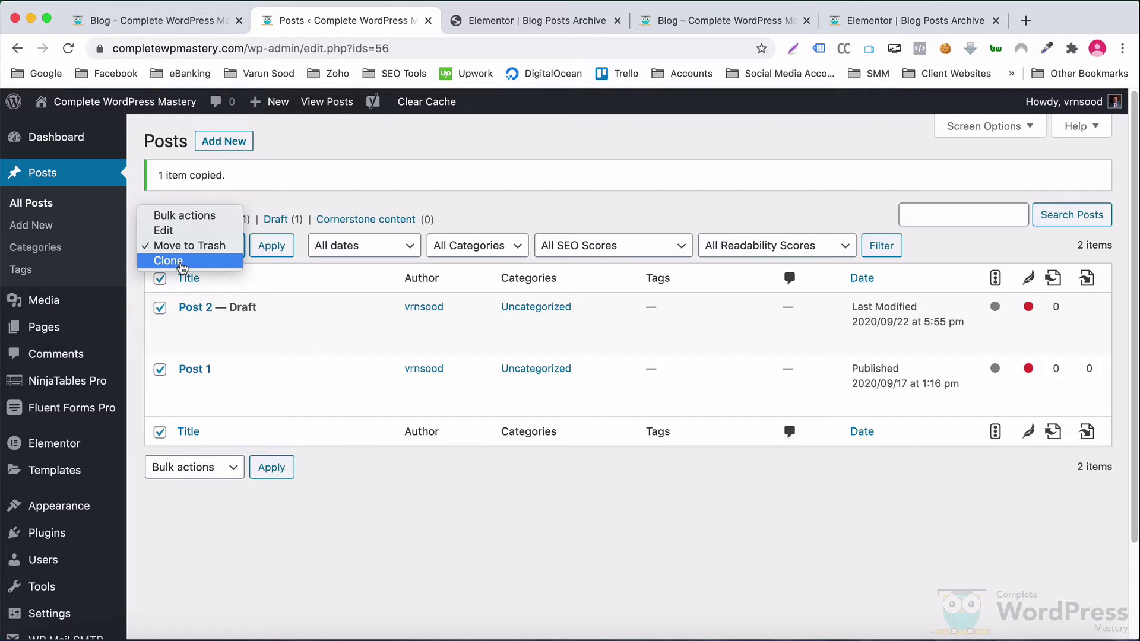
left_click(169, 260)
left_click(271, 247)
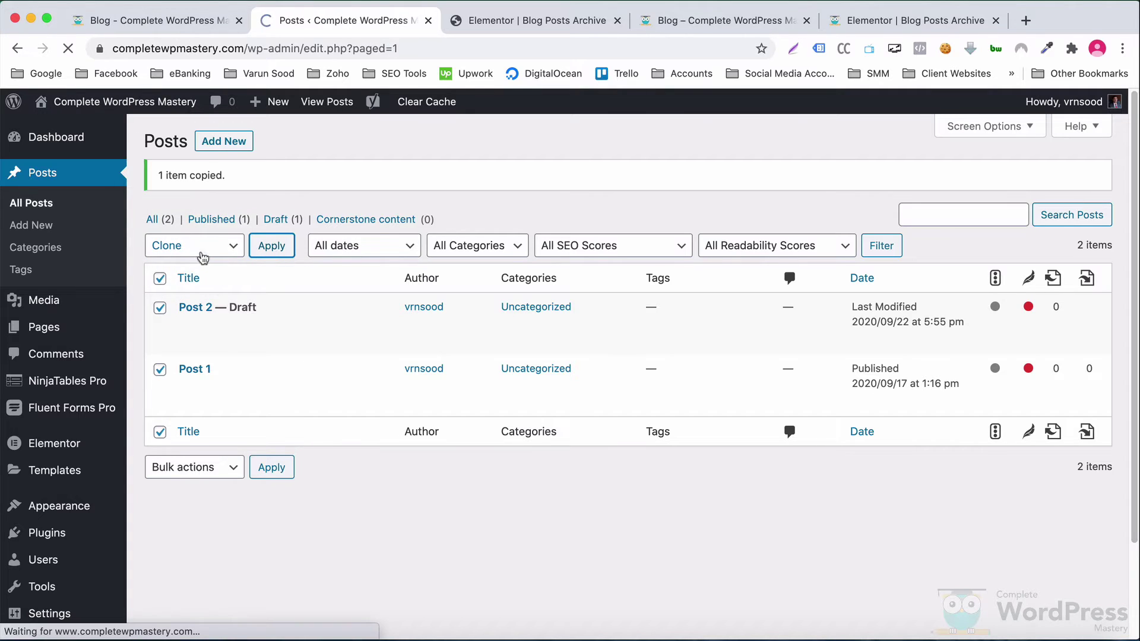
Step: Select all four posts in the list and bulk clone them
left_click(160, 278)
left_click(184, 246)
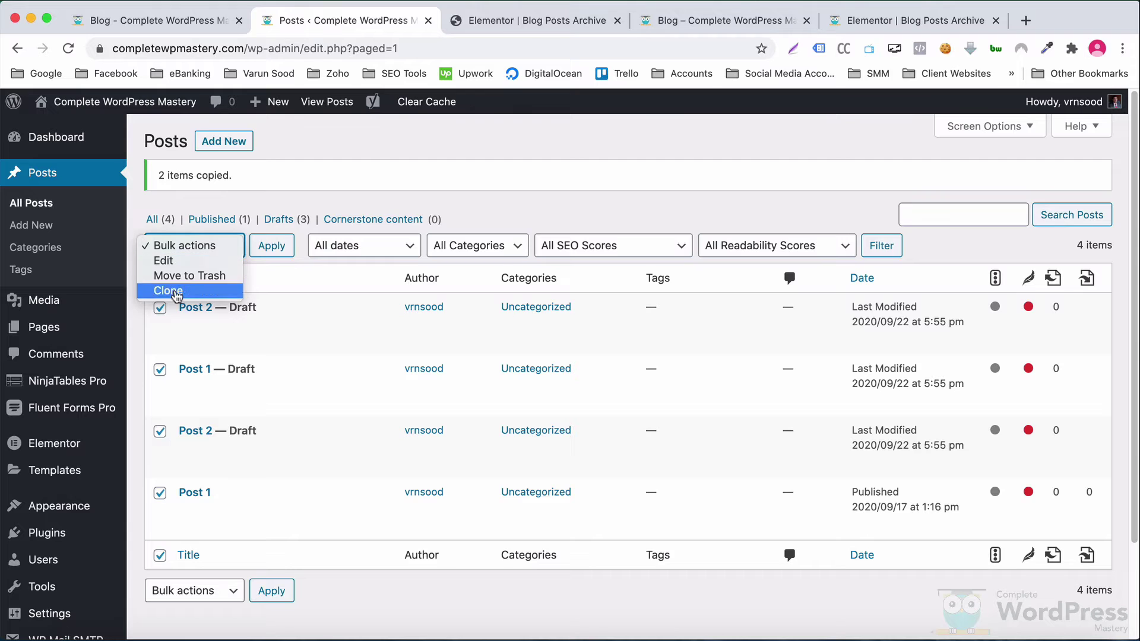
left_click(170, 290)
left_click(271, 246)
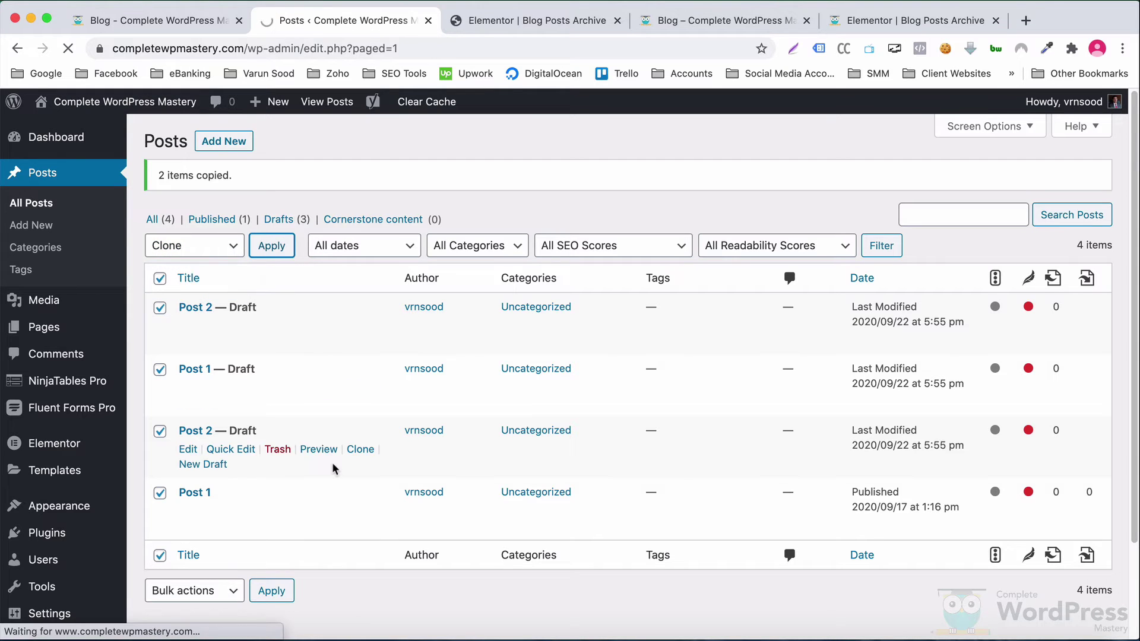
Step: Set the status of the Post 2 draft directly above the published Post 1 to Published and save it
scroll(267, 457, "down", 5)
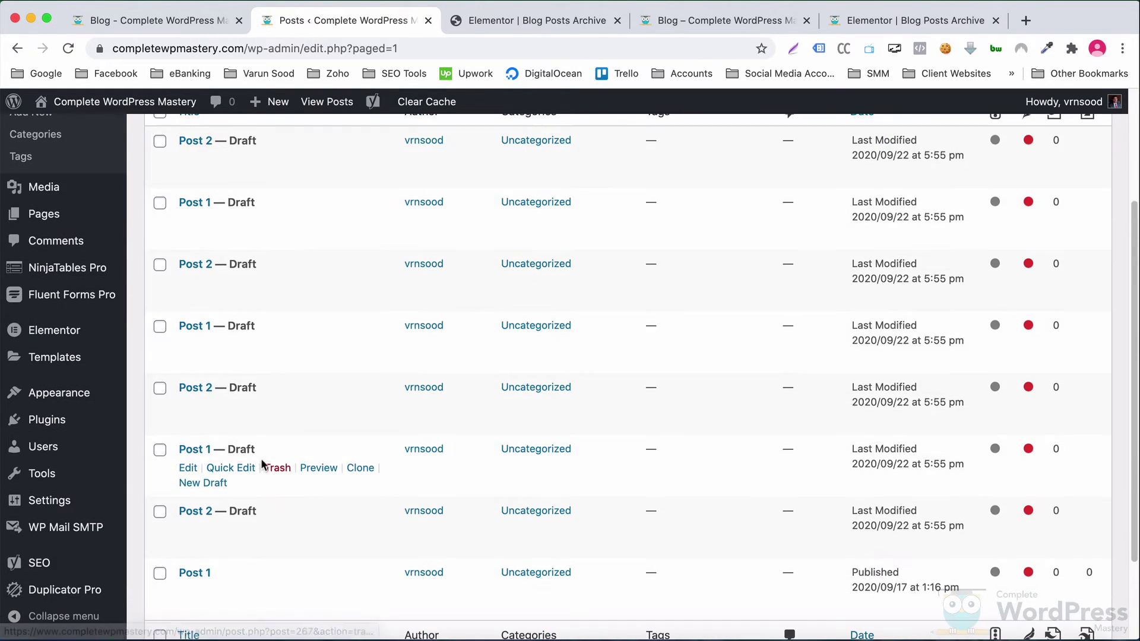
scroll(262, 463, "down", 3)
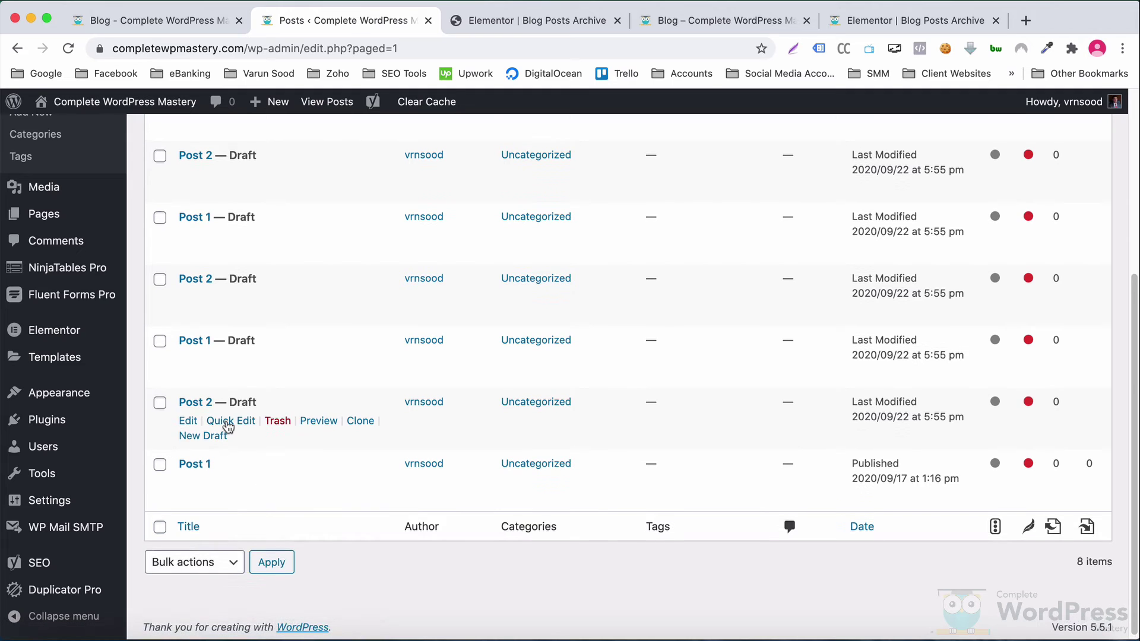
left_click(229, 422)
left_click(807, 531)
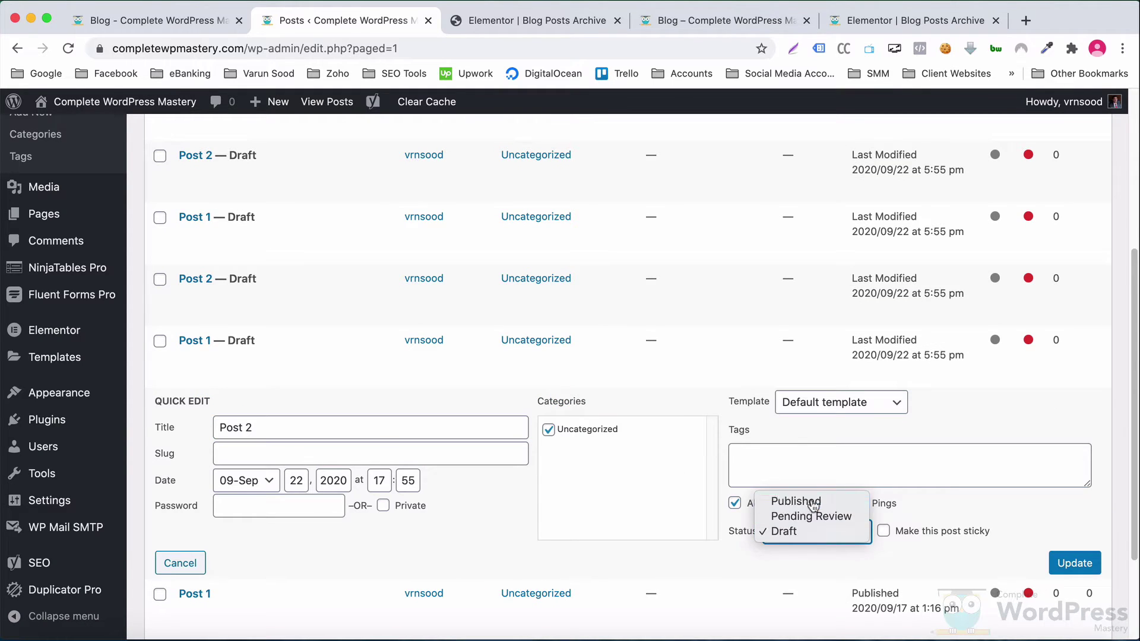
left_click(796, 499)
left_click(1075, 563)
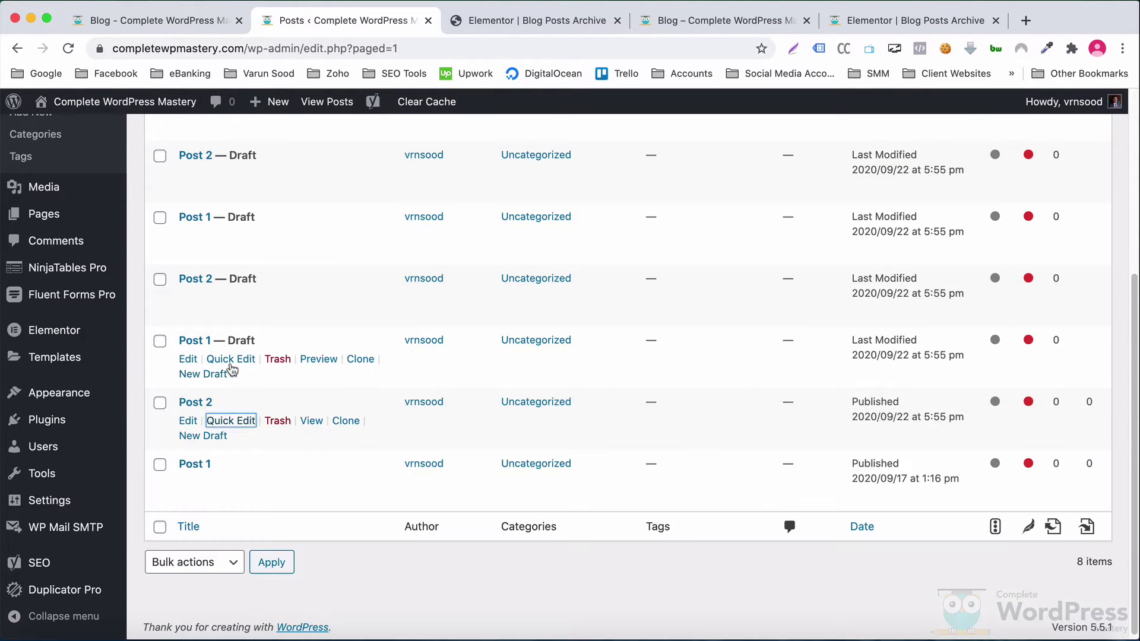
Step: Rename the Post 1 draft directly above the published Post 2 as Post 3 and set its status to Published
left_click(229, 360)
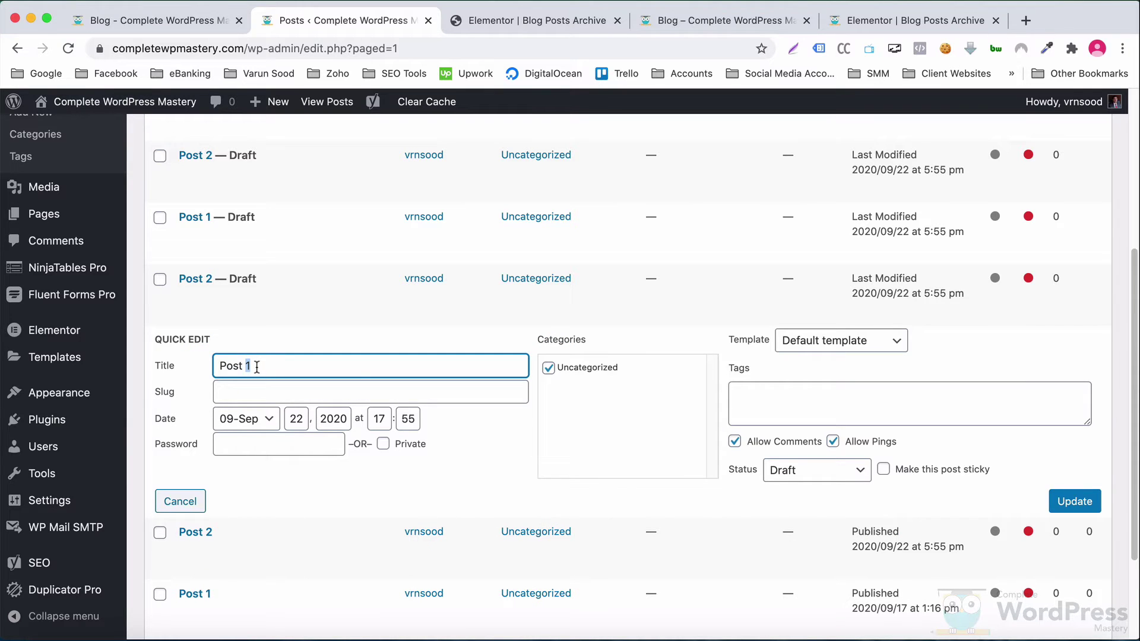
left_click(855, 469)
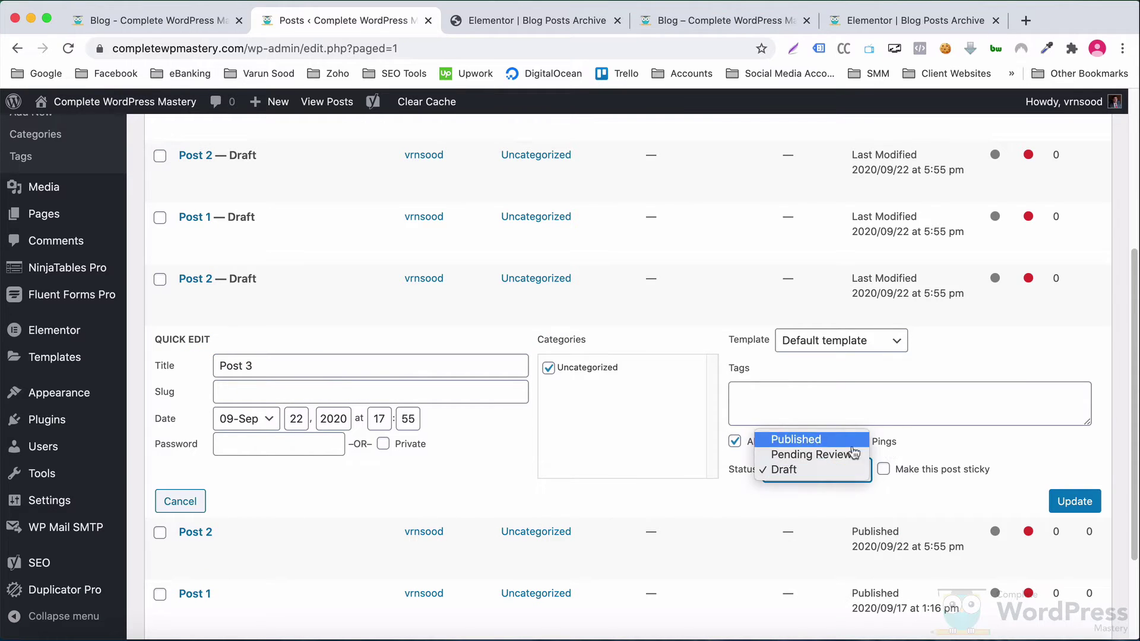
left_click(831, 437)
left_click(1075, 501)
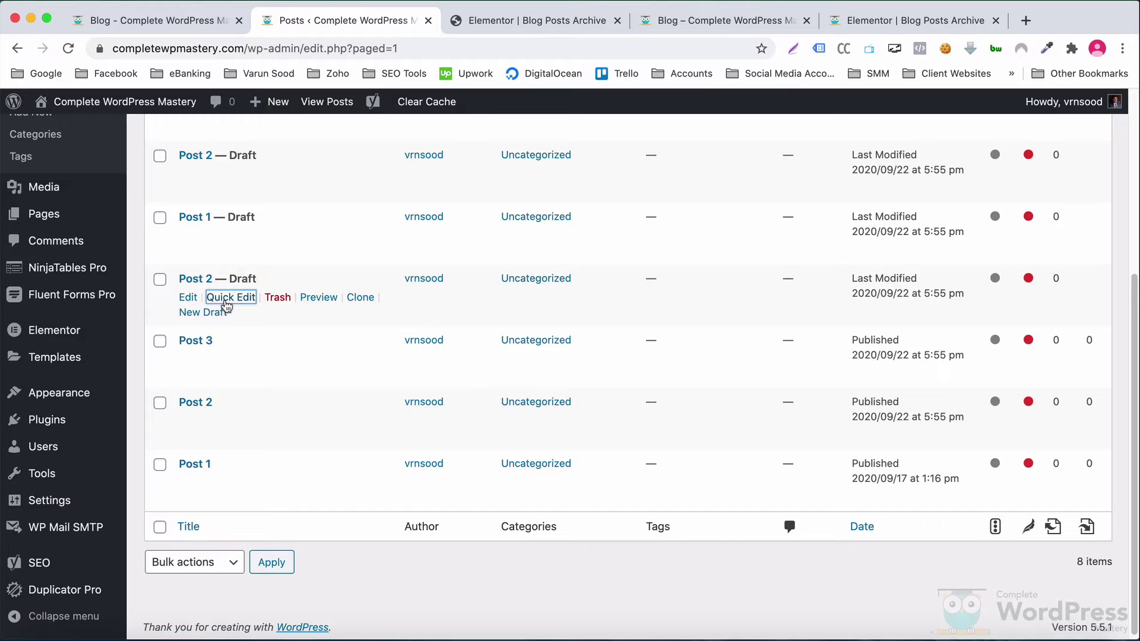
Step: Rename the Post 2 draft directly above Post 3 as Post 4 and set its status to Published
left_click(239, 294)
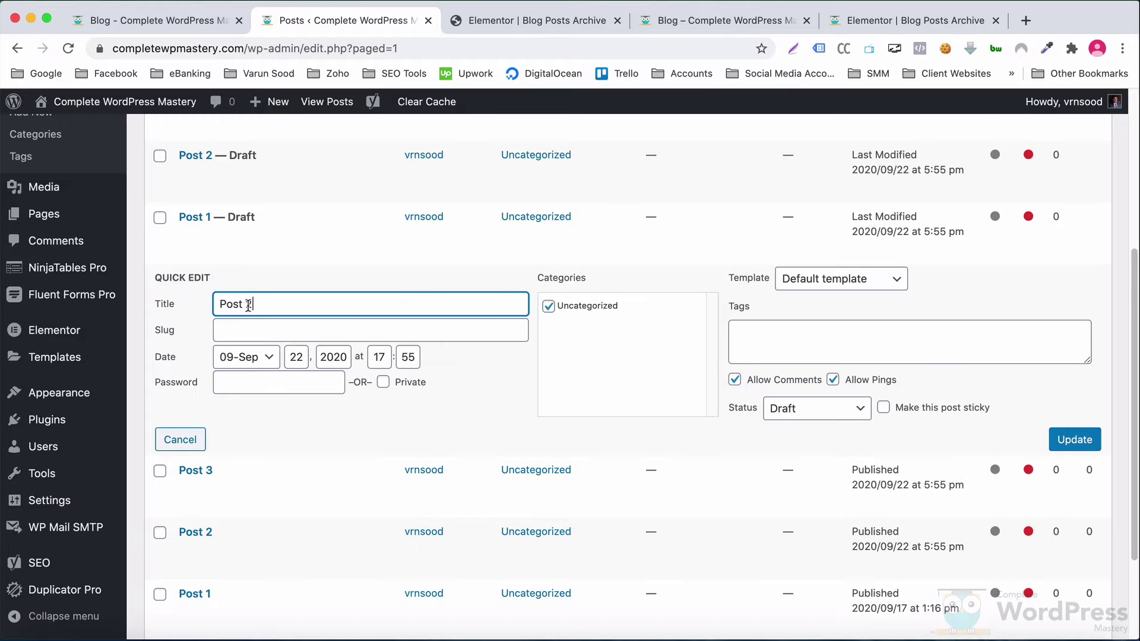
left_click(812, 413)
left_click(790, 376)
left_click(1076, 441)
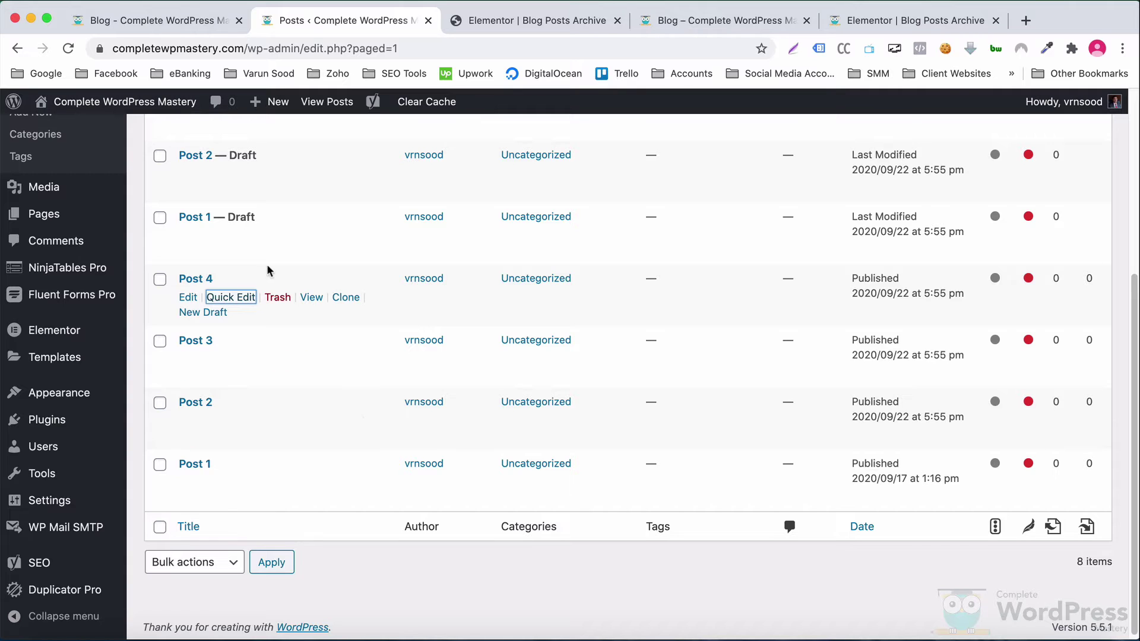
Step: Rename the Post 1 draft directly above Post 4 as Post 5 and set its status to Published
left_click(242, 235)
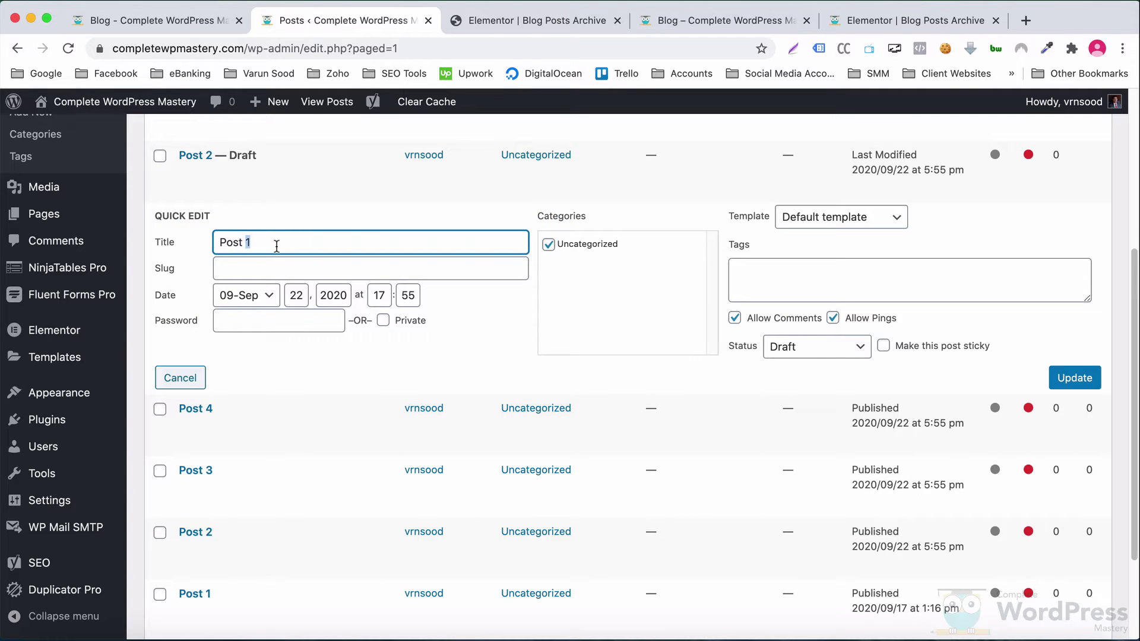
left_click(834, 347)
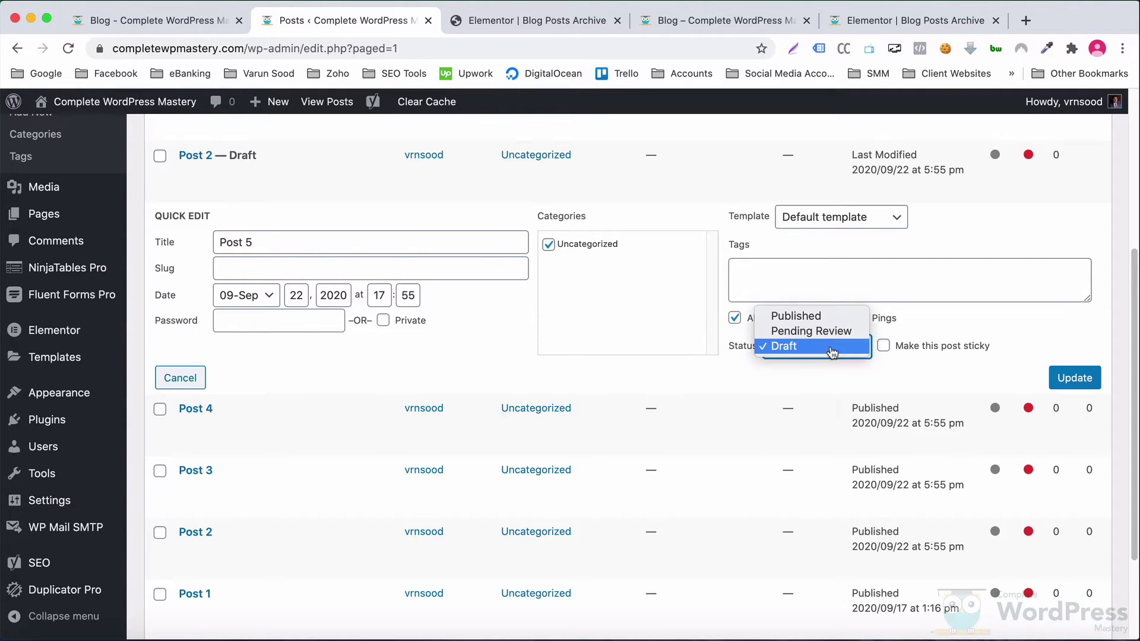
left_click(798, 320)
left_click(1076, 380)
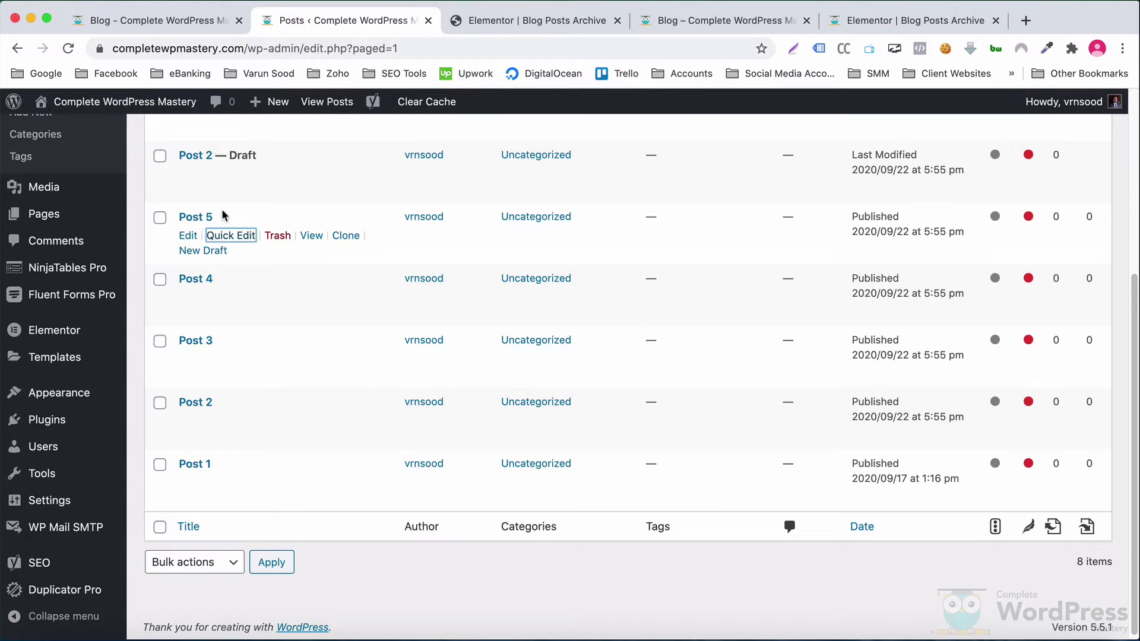
Step: Rename the Post 2 draft directly above Post 5 as Post 6 and set its status to Published
left_click(243, 243)
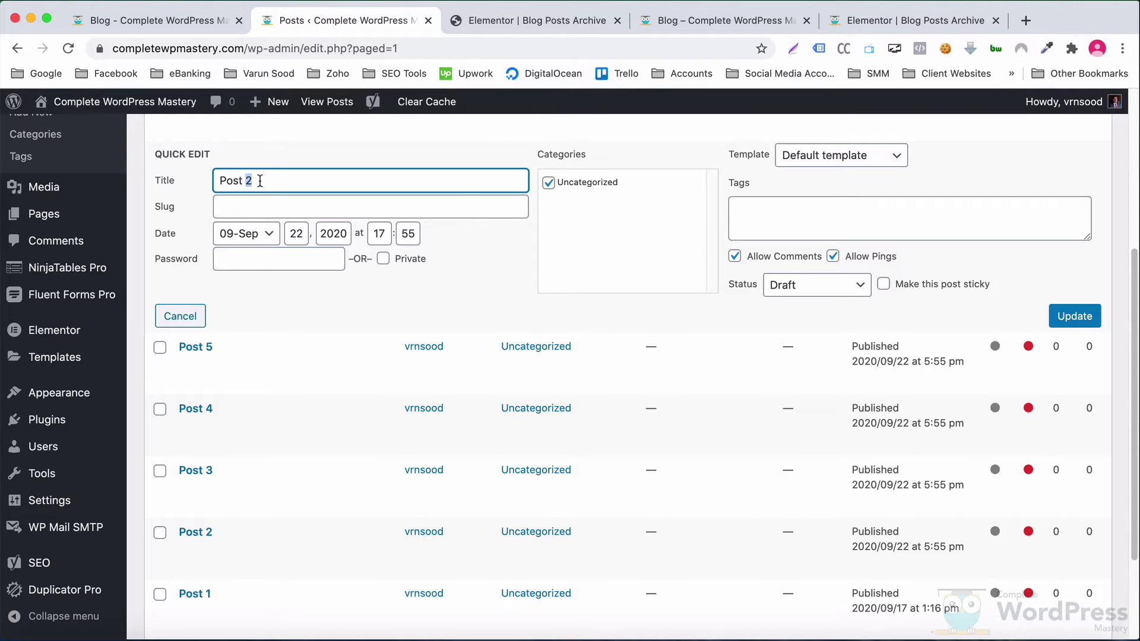
left_click(788, 288)
left_click(784, 252)
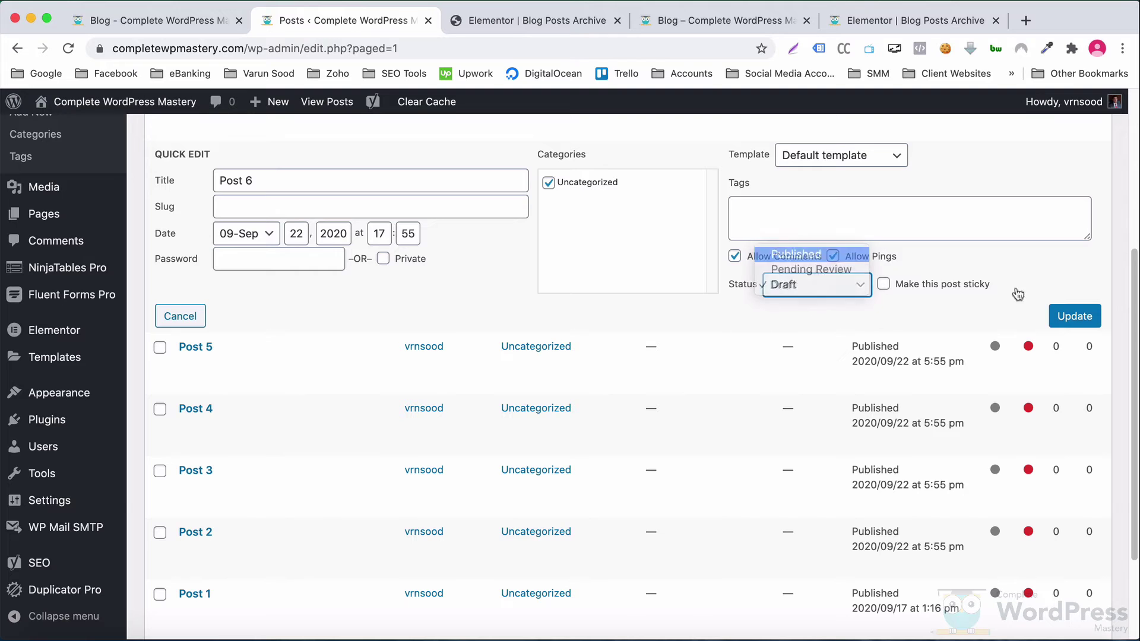
left_click(1075, 316)
Step: Rename the Post 1 draft directly above Post 6 as Post 7 and set its status to Published
left_click(346, 420)
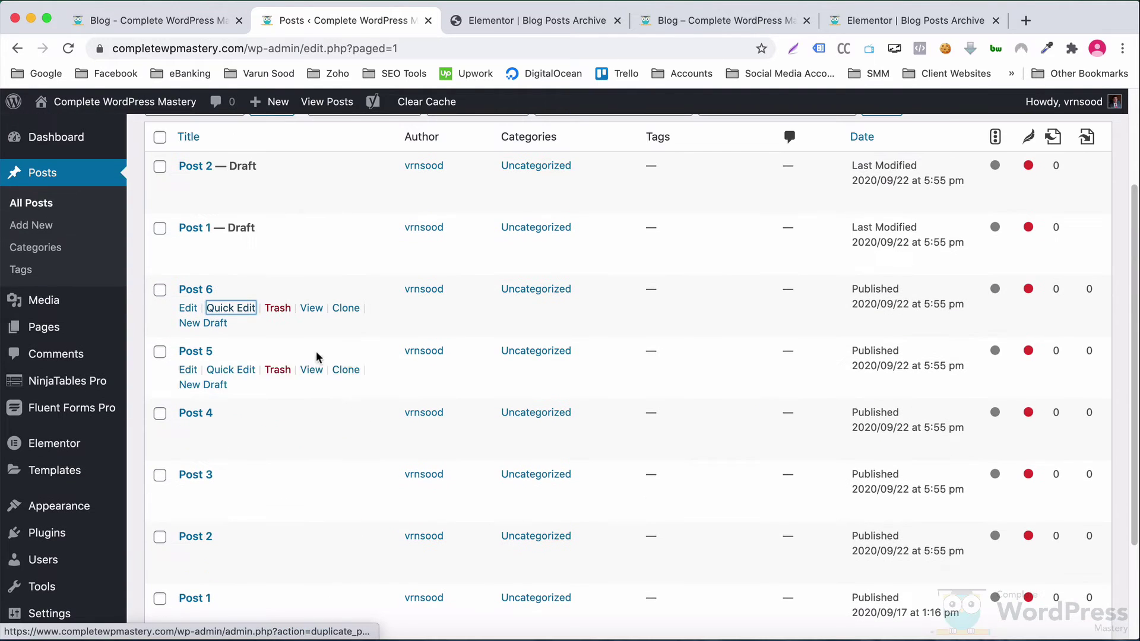
left_click(232, 248)
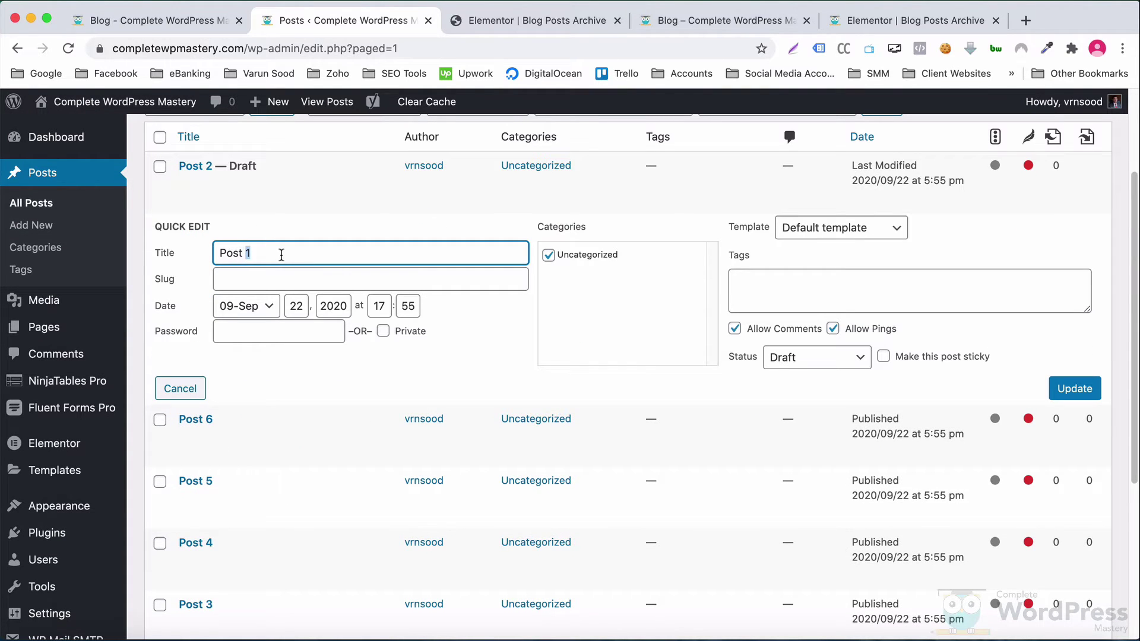
left_click(784, 357)
left_click(775, 323)
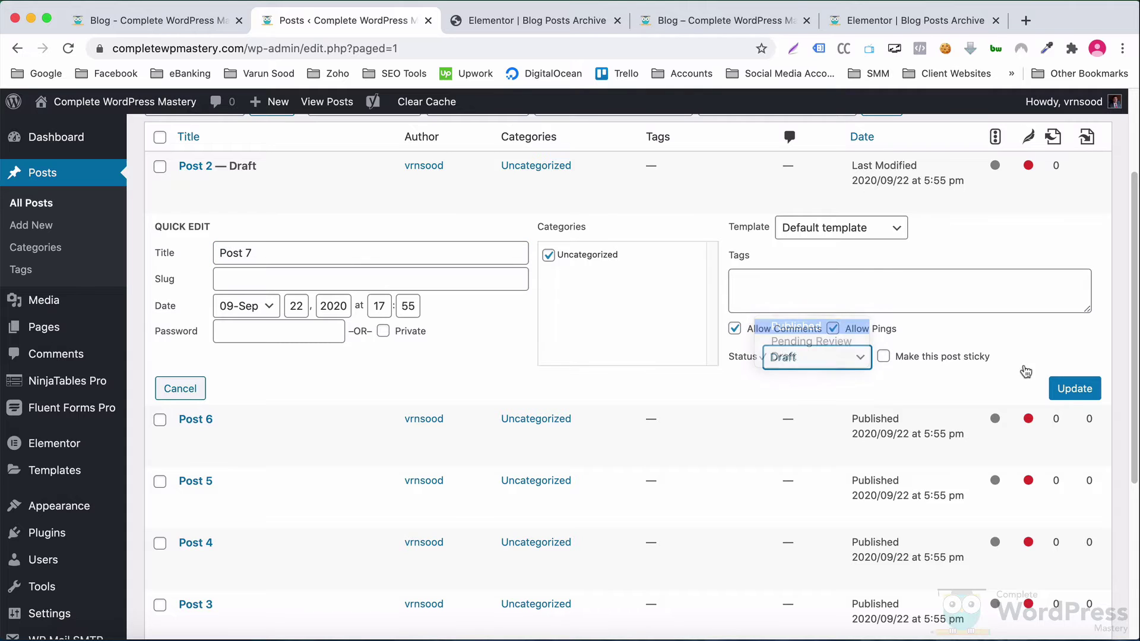
left_click(1069, 392)
Step: Rename the Post 2 draft directly above Post 7 as Post 8 and set its status to Published
left_click(252, 191)
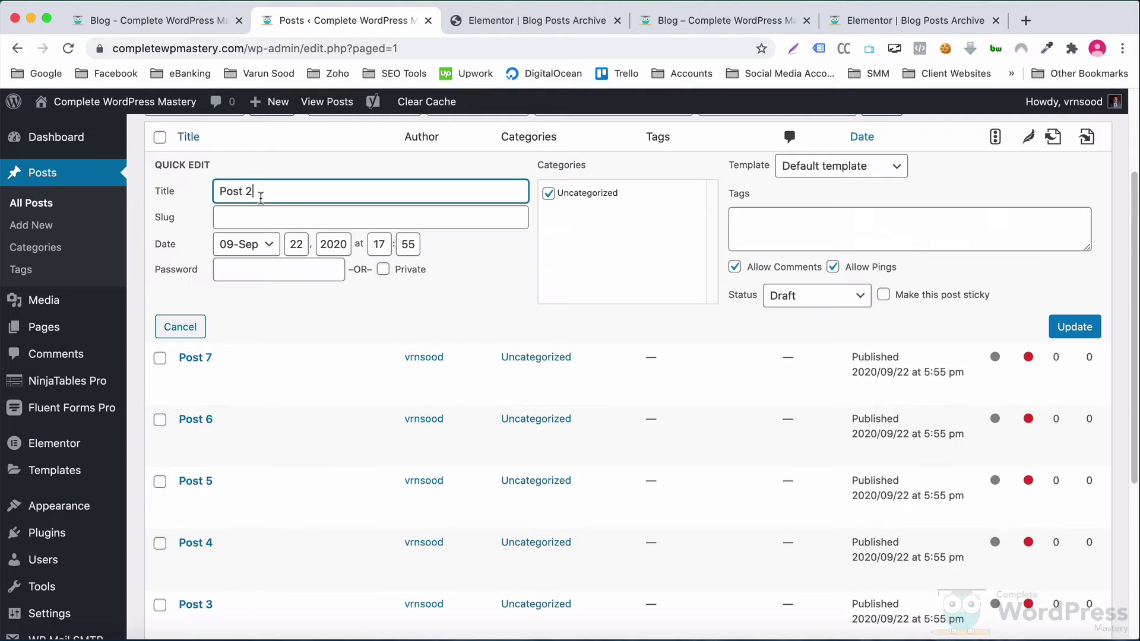
left_click(805, 296)
left_click(785, 262)
left_click(1055, 330)
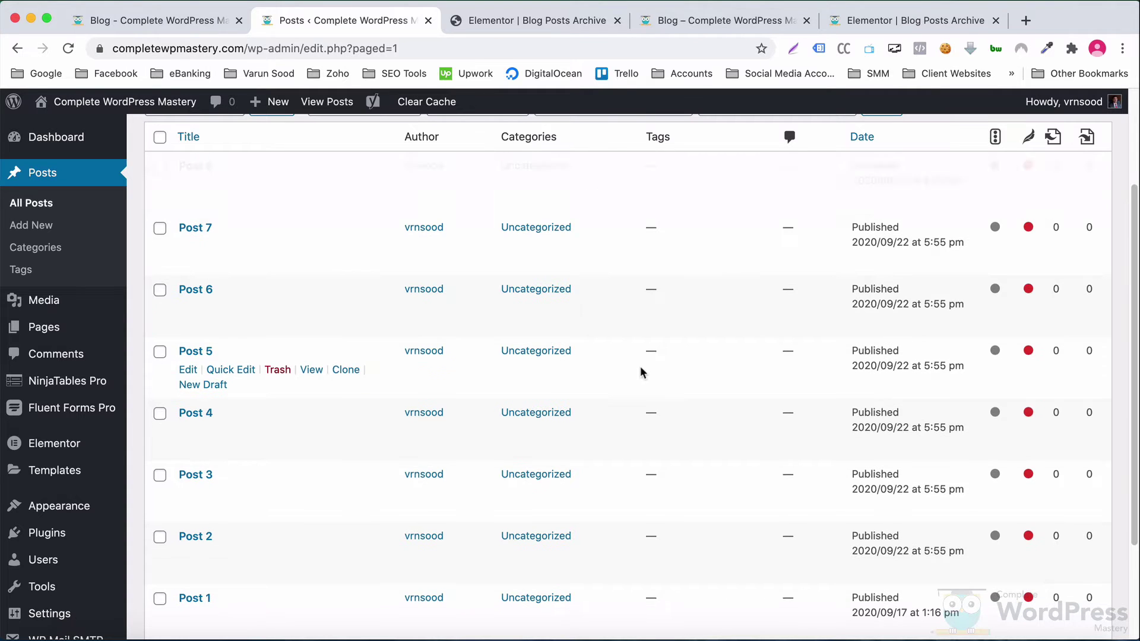
Step: Open Post 1 from the posts list for editing and expand its Excerpt section
scroll(445, 395, "down", 2)
scroll(442, 398, "down", 2)
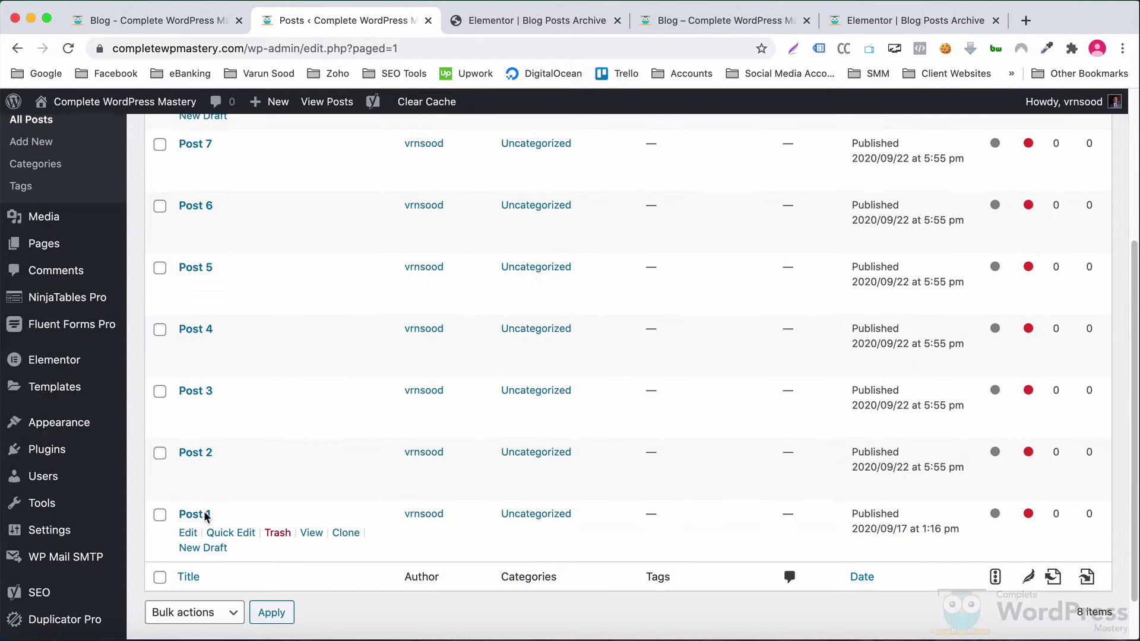
left_click(191, 516)
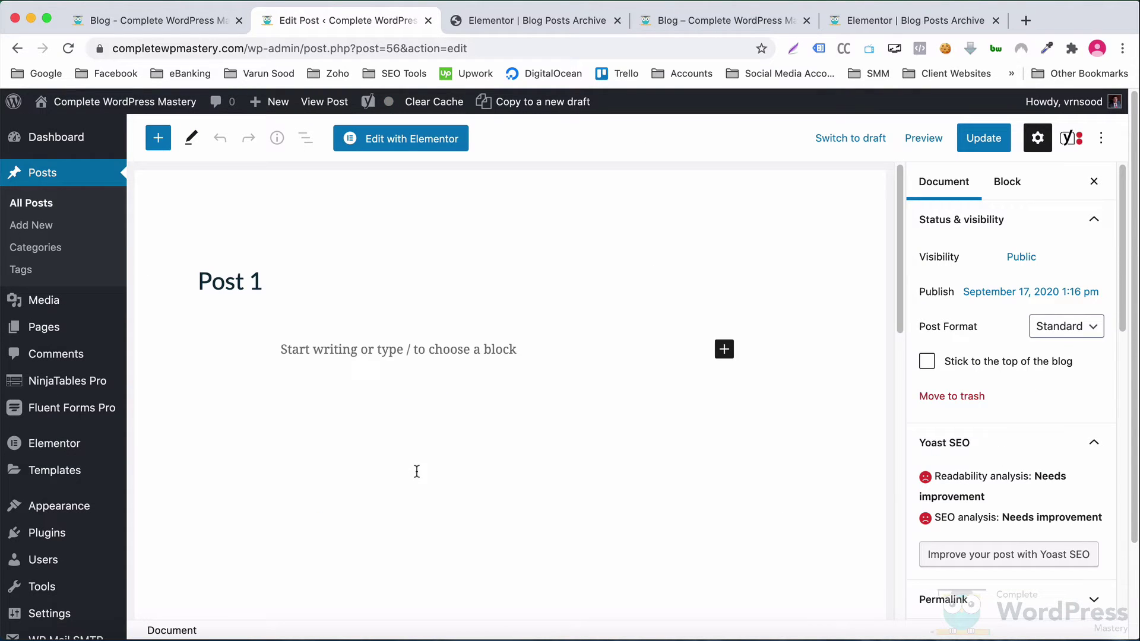
left_click_drag(1121, 311, 1135, 543)
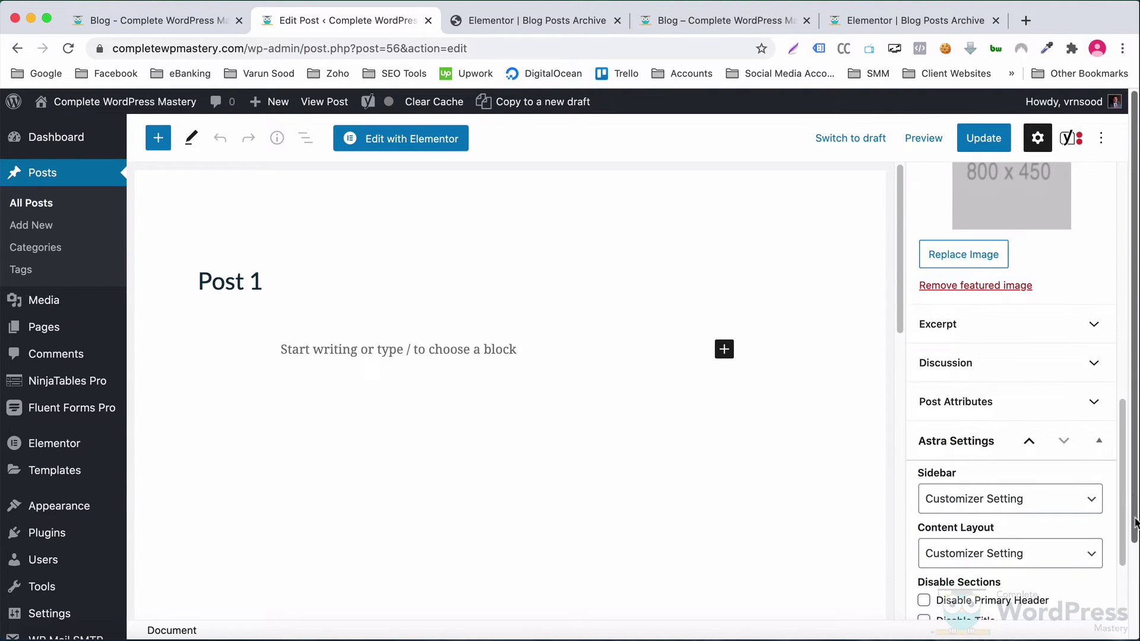
left_click(1035, 335)
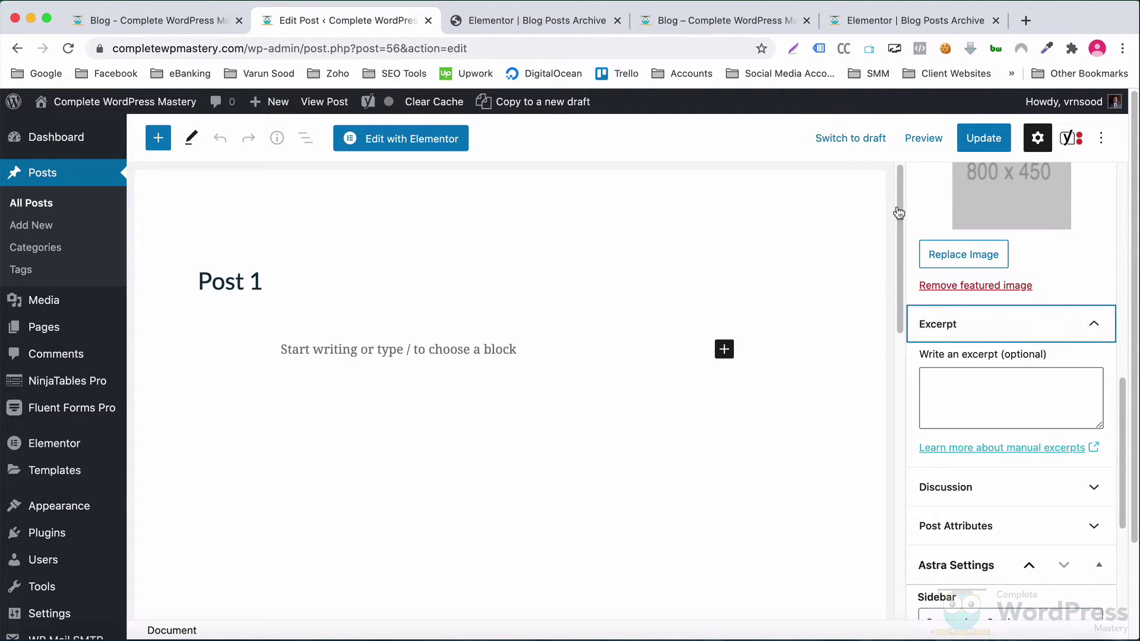
Step: Open lipsum.com in a new browser tab
left_click(1026, 20)
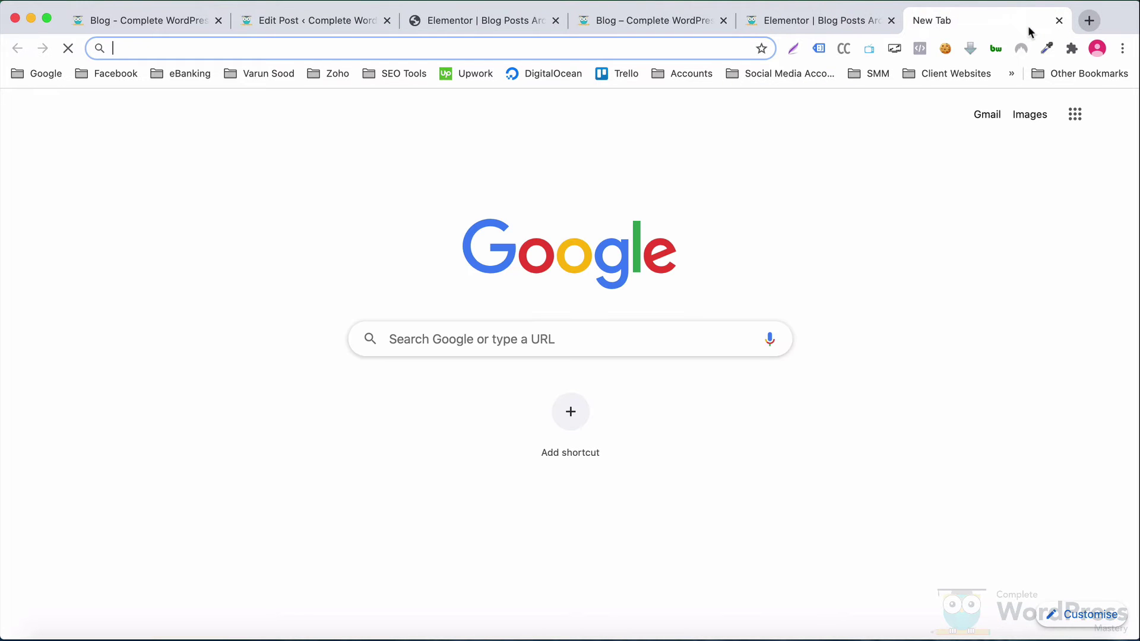
type("lipsum")
key("Down")
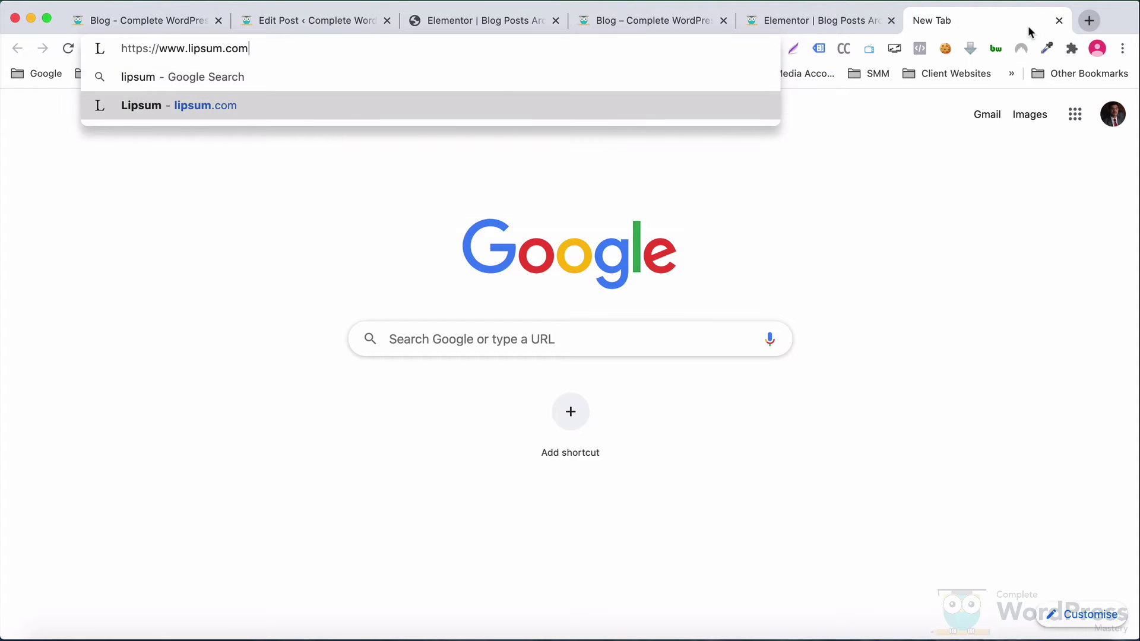
key("Return")
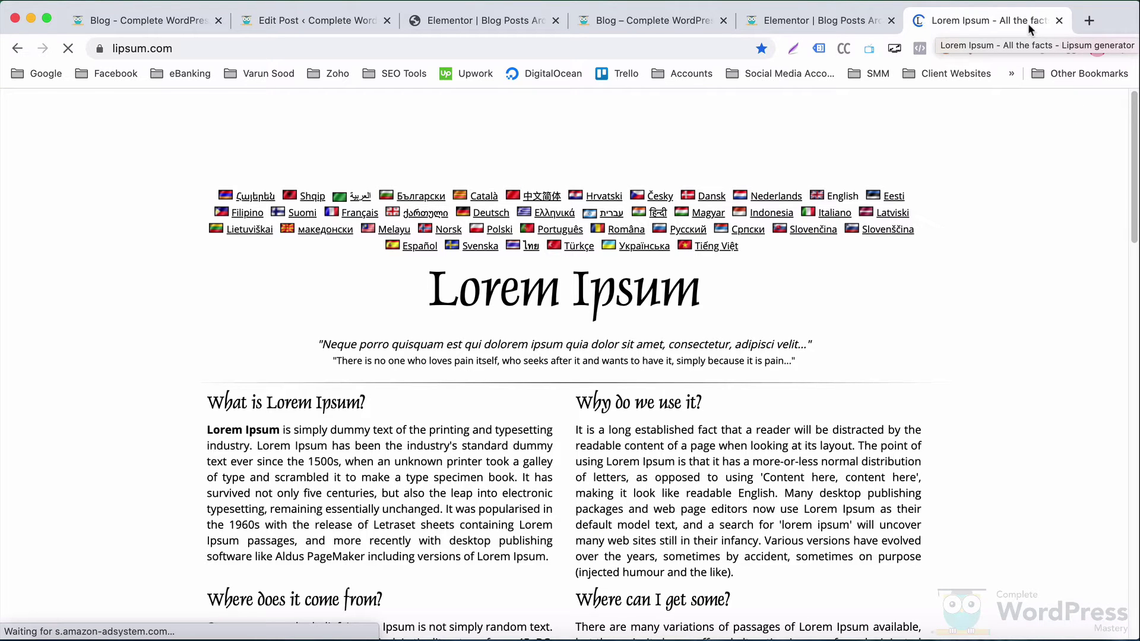
Step: Copy the start of the standard Lorem Ipsum passage, from "Lorem ipsum dolor sit amet" through "Ut enim ad minim veniam"
scroll(227, 387, "down", 6)
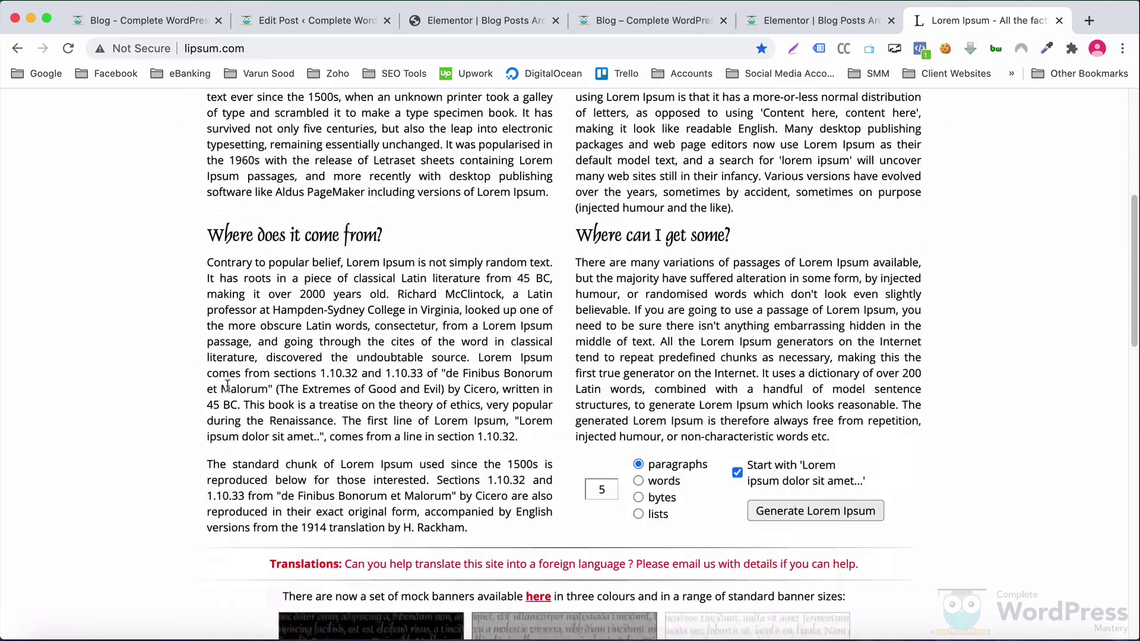
scroll(227, 386, "down", 7)
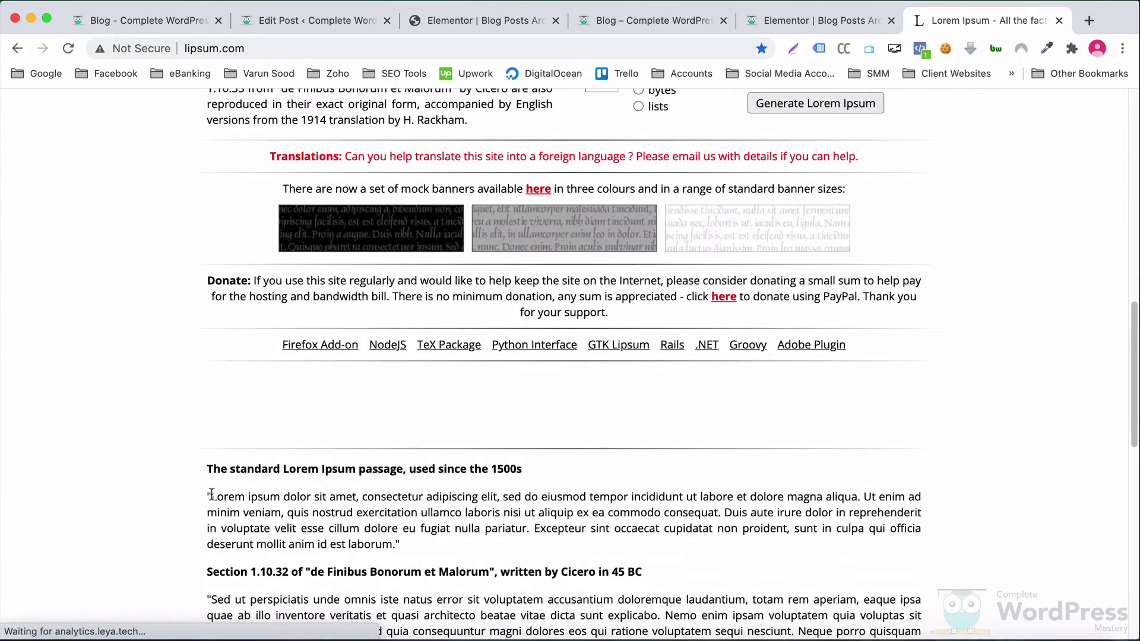
left_click_drag(212, 496, 283, 514)
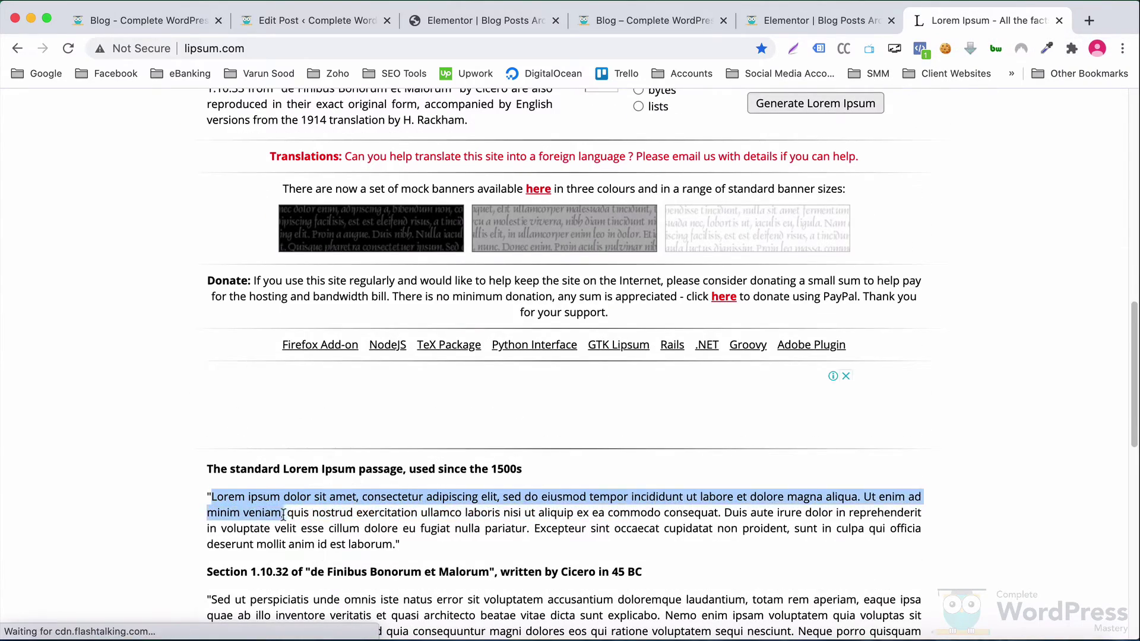
right_click(273, 505)
left_click(296, 530)
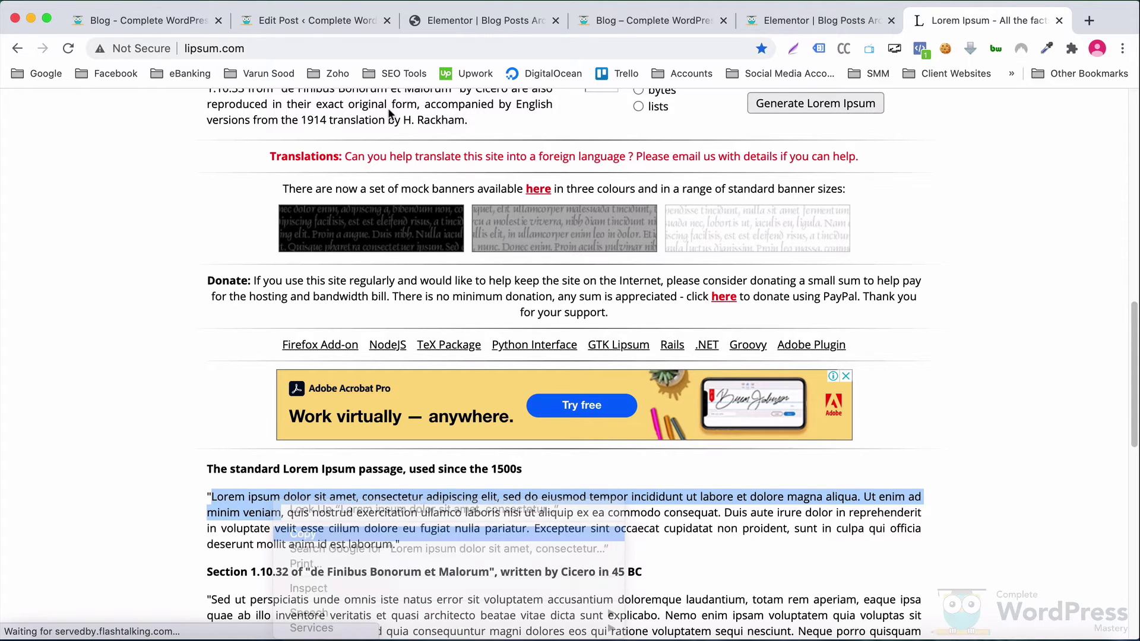
Step: Return to the Post 1 editor and paste the copied Lorem Ipsum text as the post's excerpt
left_click(294, 20)
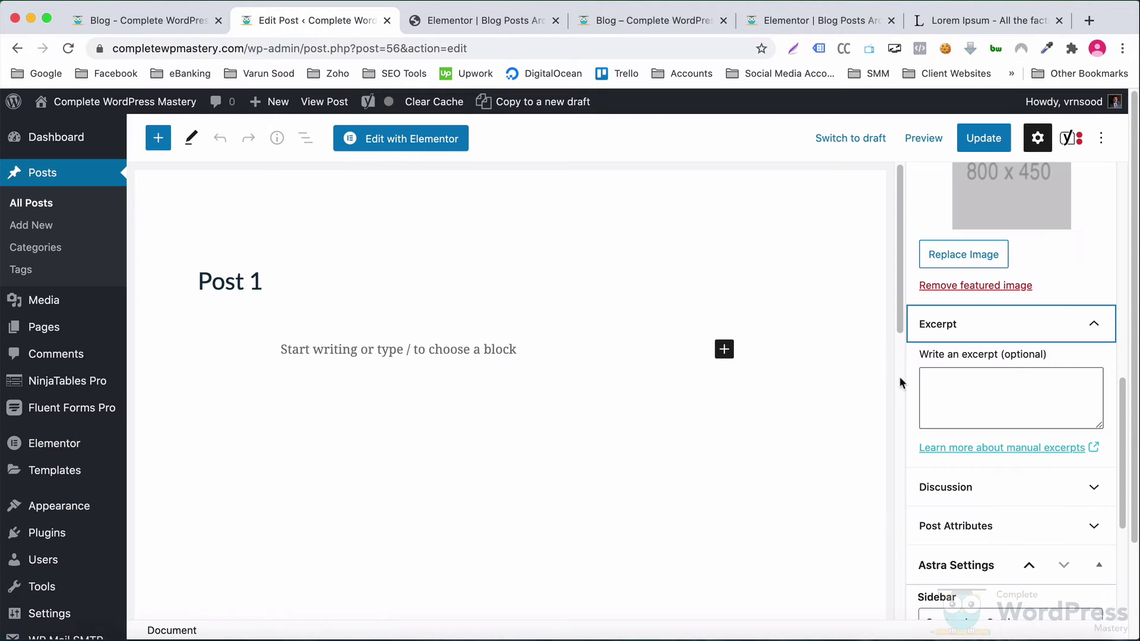
left_click(968, 387)
right_click(968, 387)
left_click(997, 491)
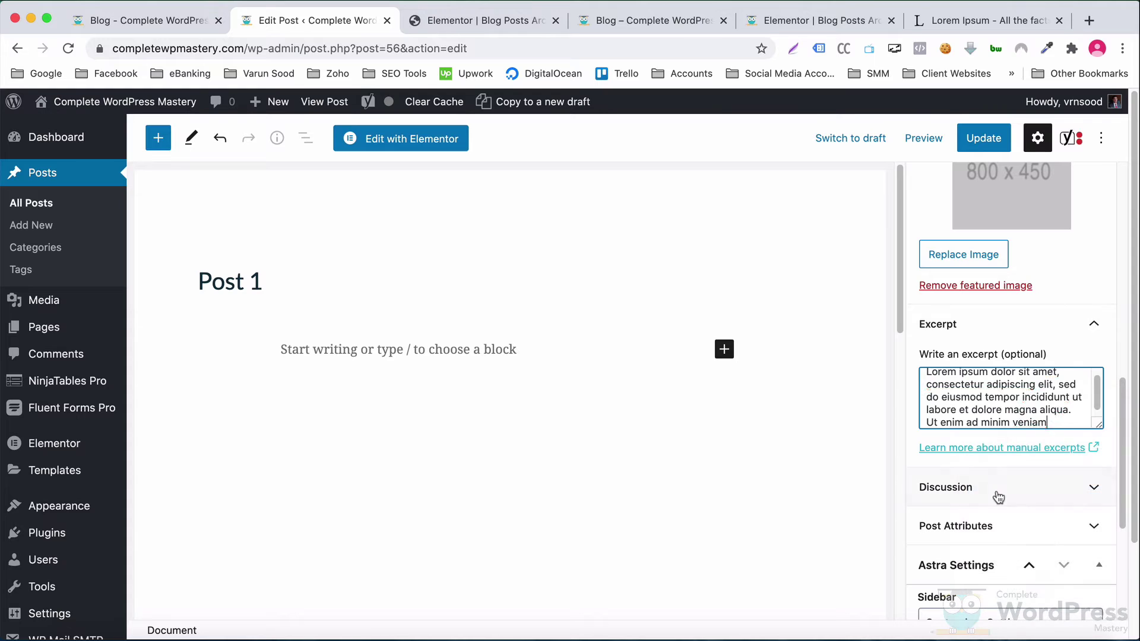
Step: Paste the same Lorem Ipsum text as a paragraph in Post 1's body and update the post
right_click(328, 357)
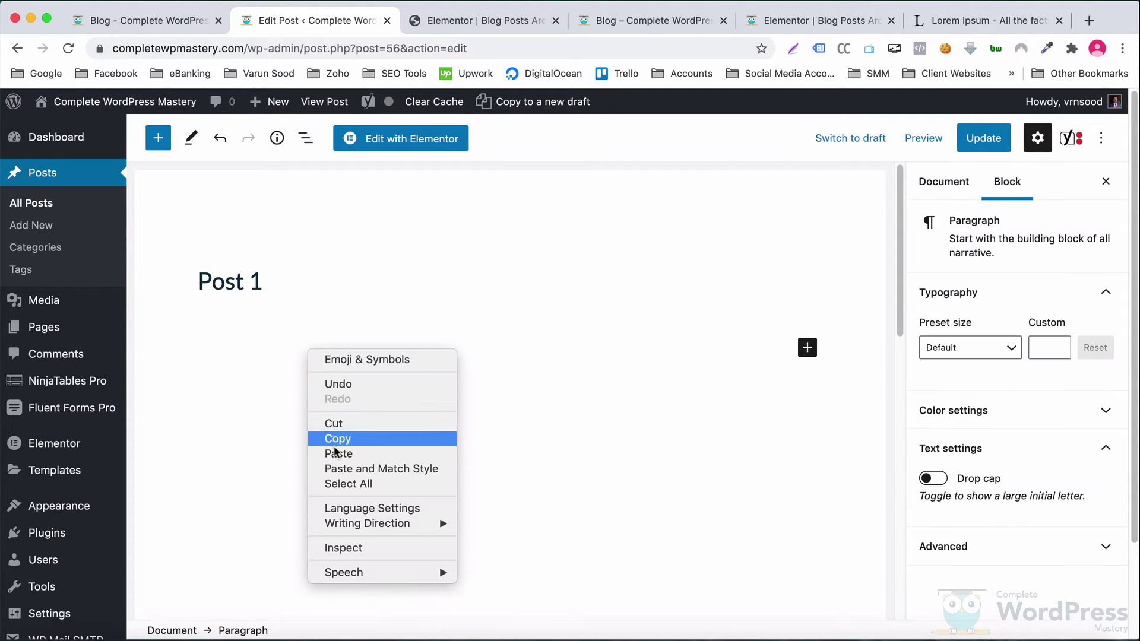
left_click(336, 451)
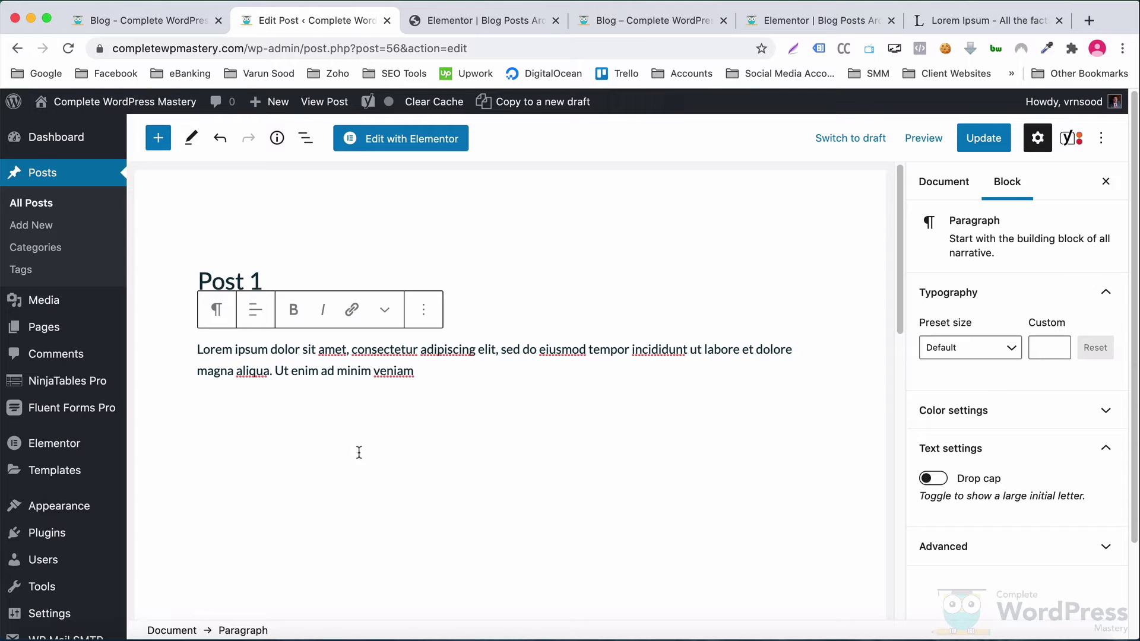
left_click(984, 140)
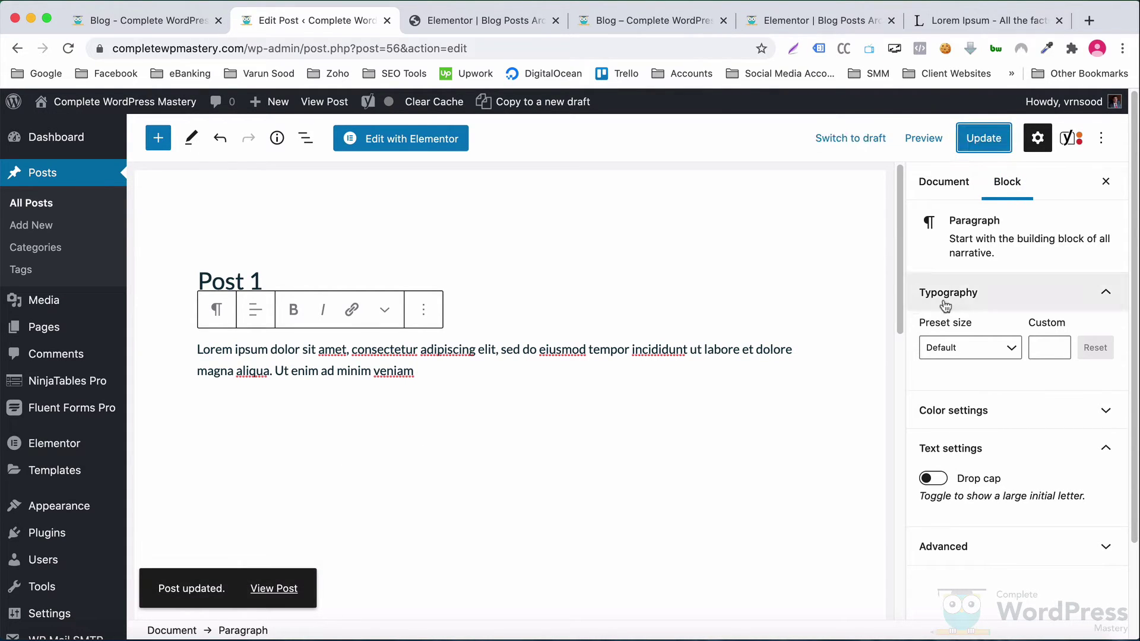
Step: Open Post 2 from the posts list and paste the copied Lorem Ipsum text as its excerpt
left_click(35, 184)
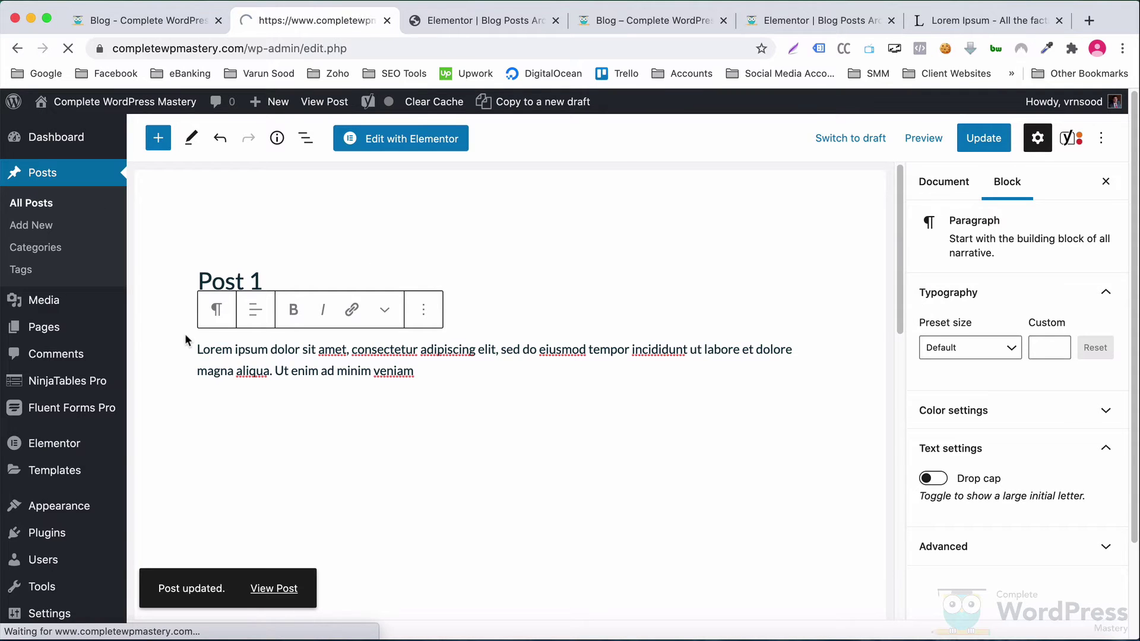
scroll(264, 397, "down", 5)
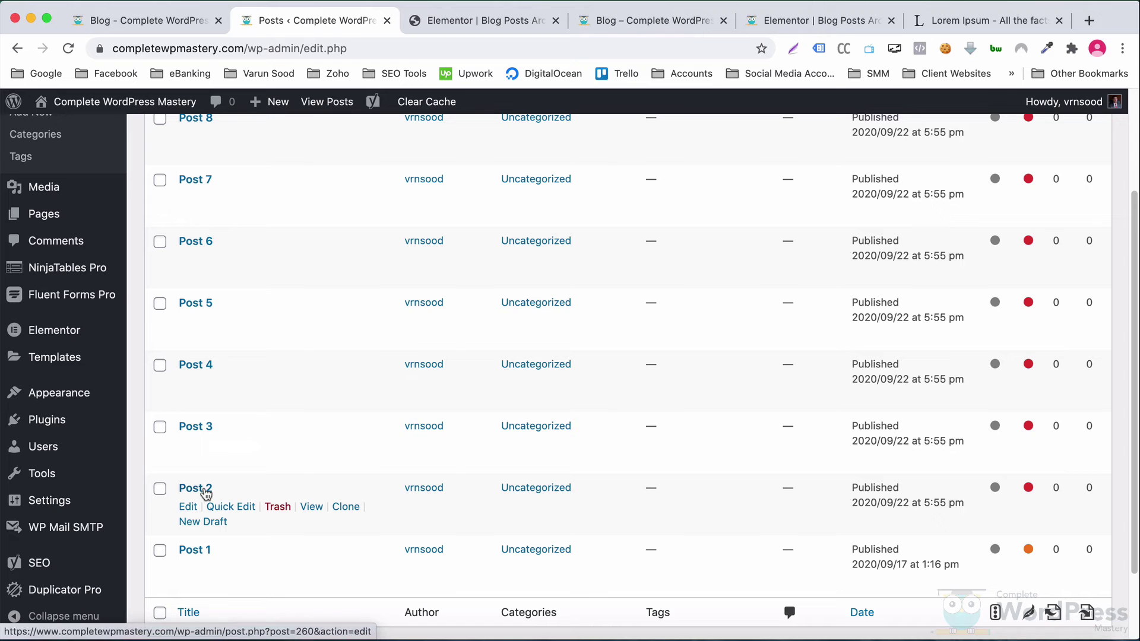
left_click(206, 493)
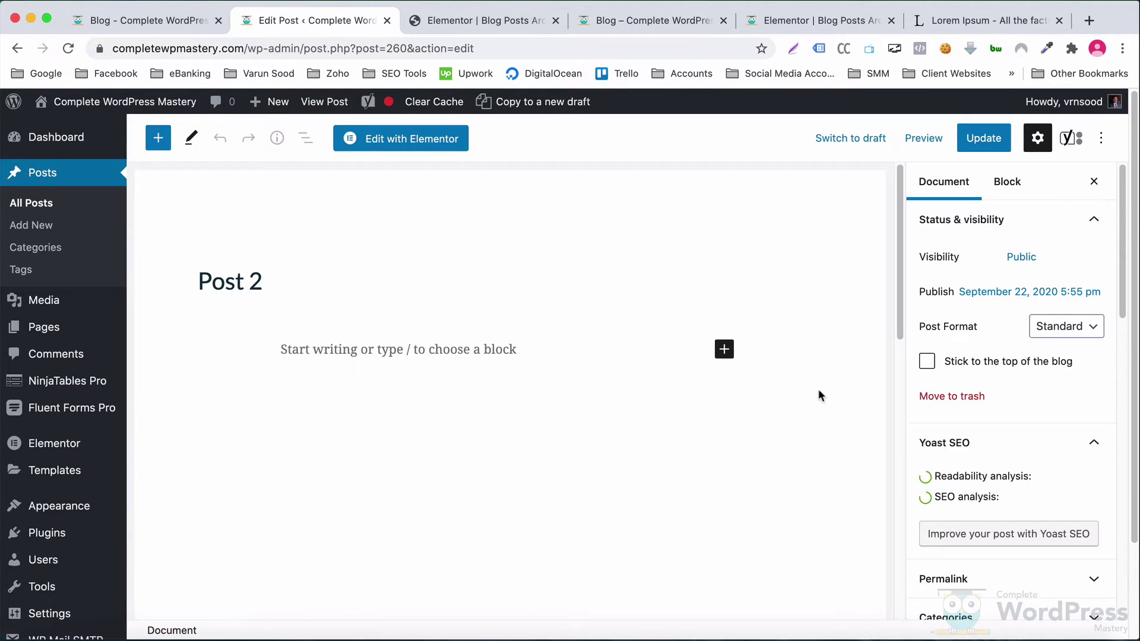
scroll(1031, 392, "down", 2)
scroll(1029, 404, "down", 2)
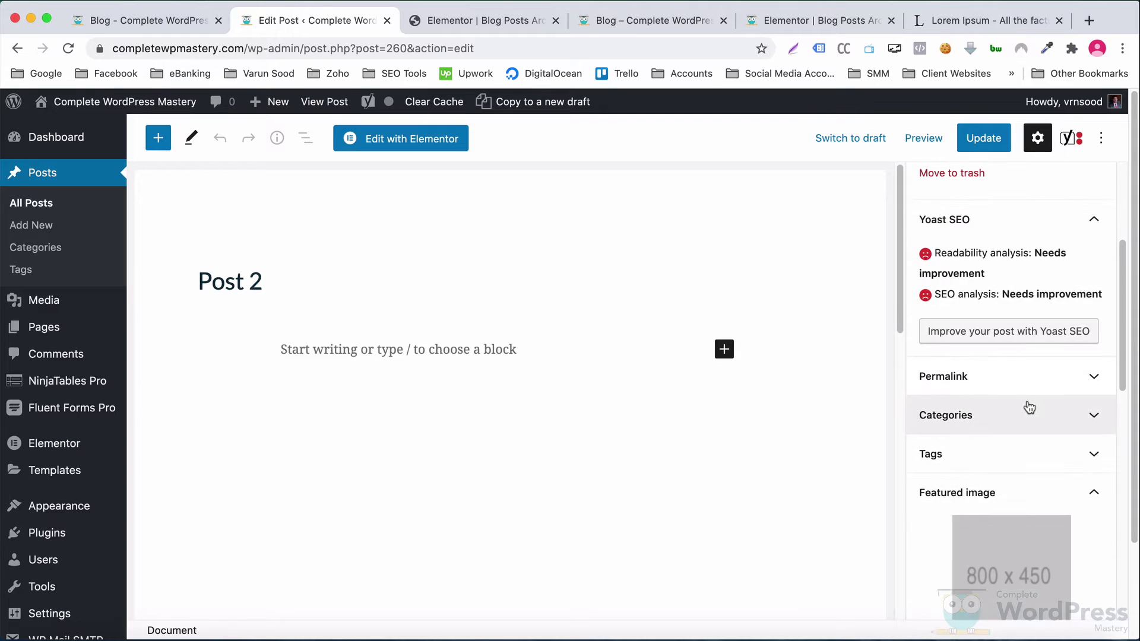
scroll(1009, 413, "down", 4)
left_click(971, 570)
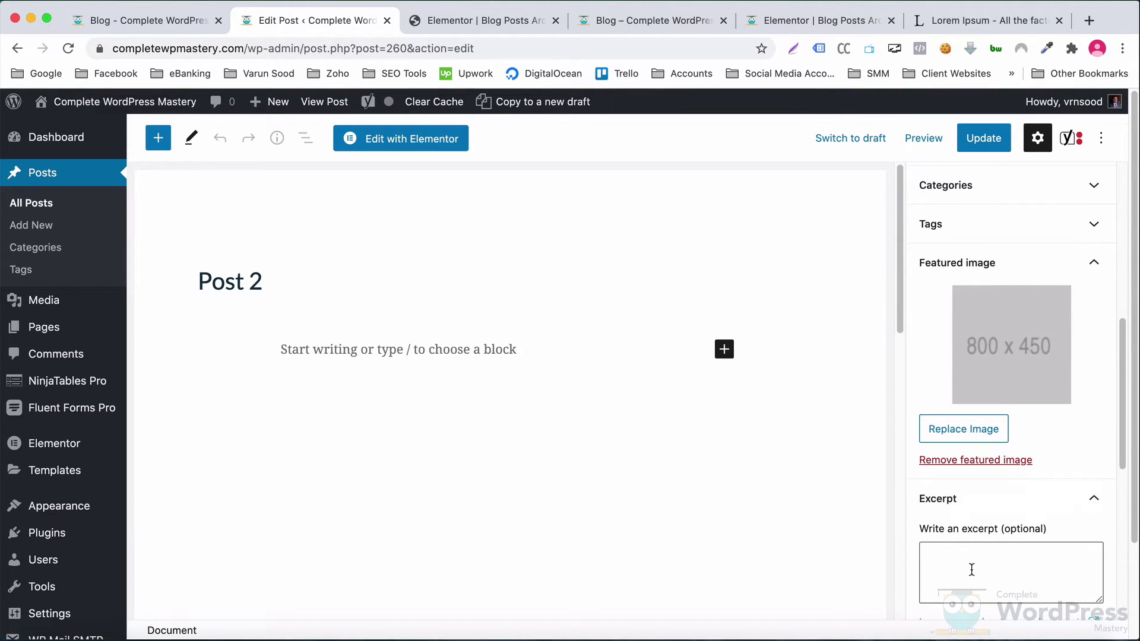
right_click(974, 568)
left_click(1003, 509)
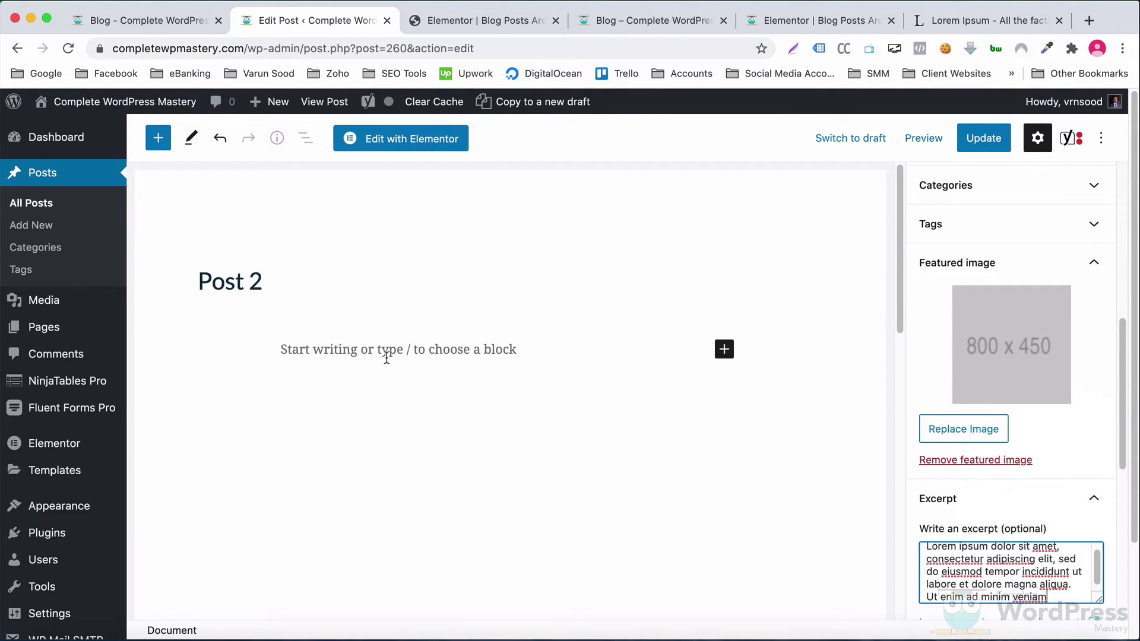
Step: Paste the Lorem Ipsum text into Post 2's body, update the post, and close the posts admin tab
left_click(368, 349)
right_click(305, 353)
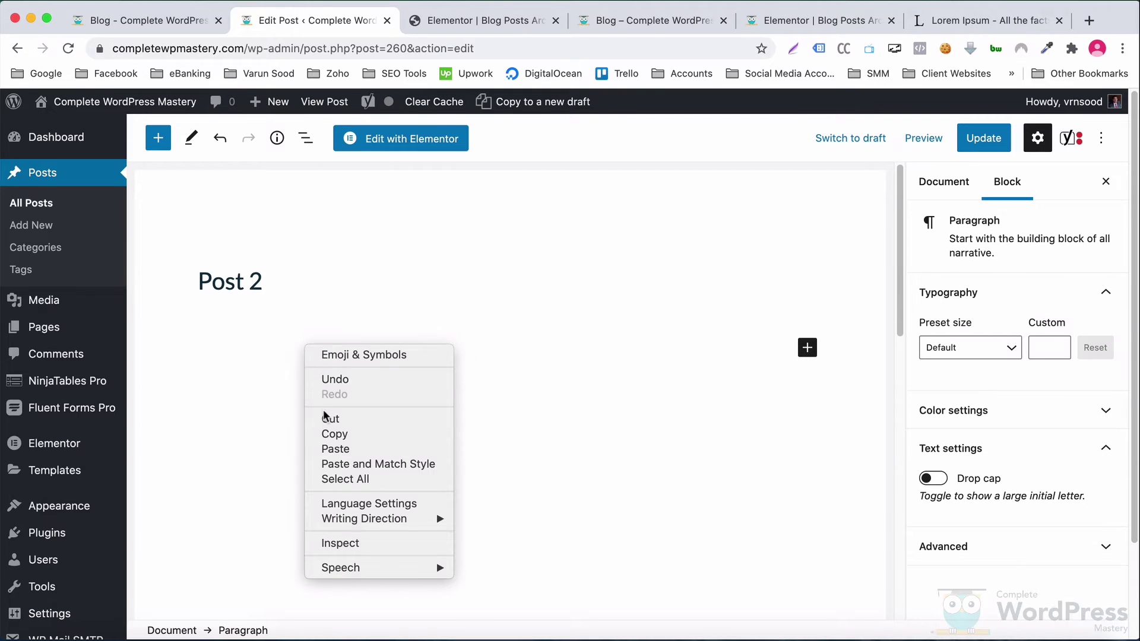
left_click(338, 447)
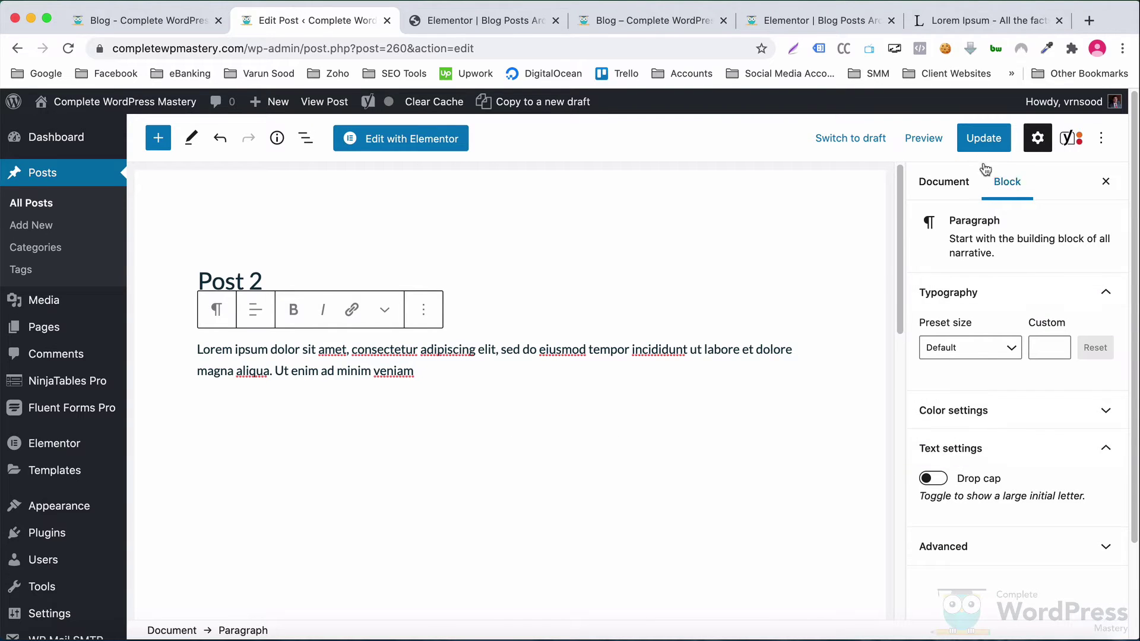
left_click(983, 138)
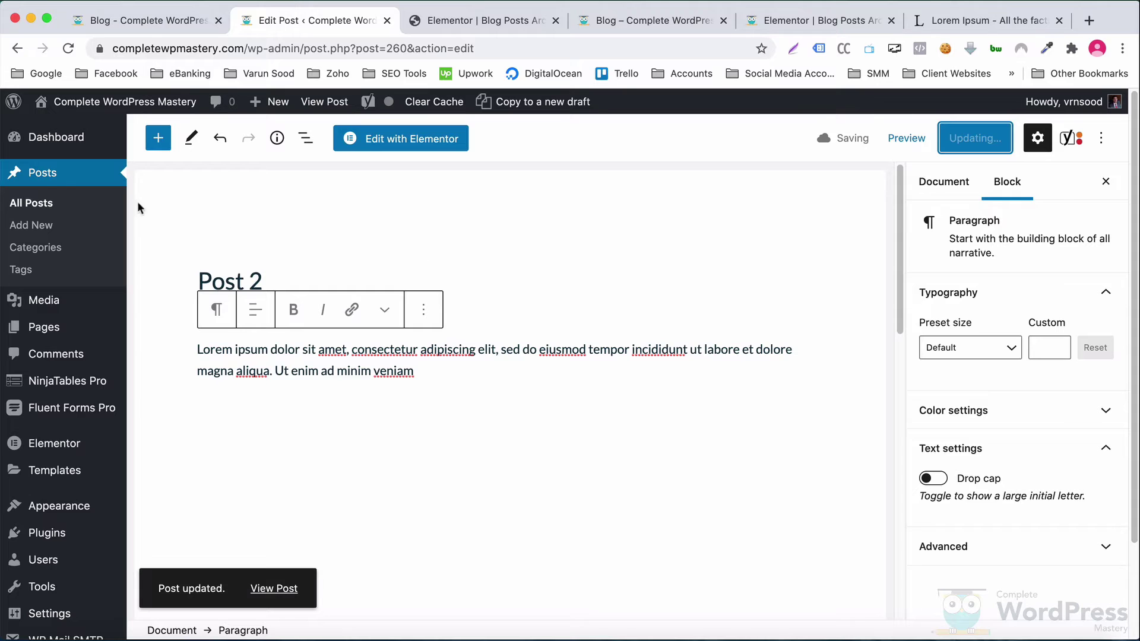
left_click(56, 177)
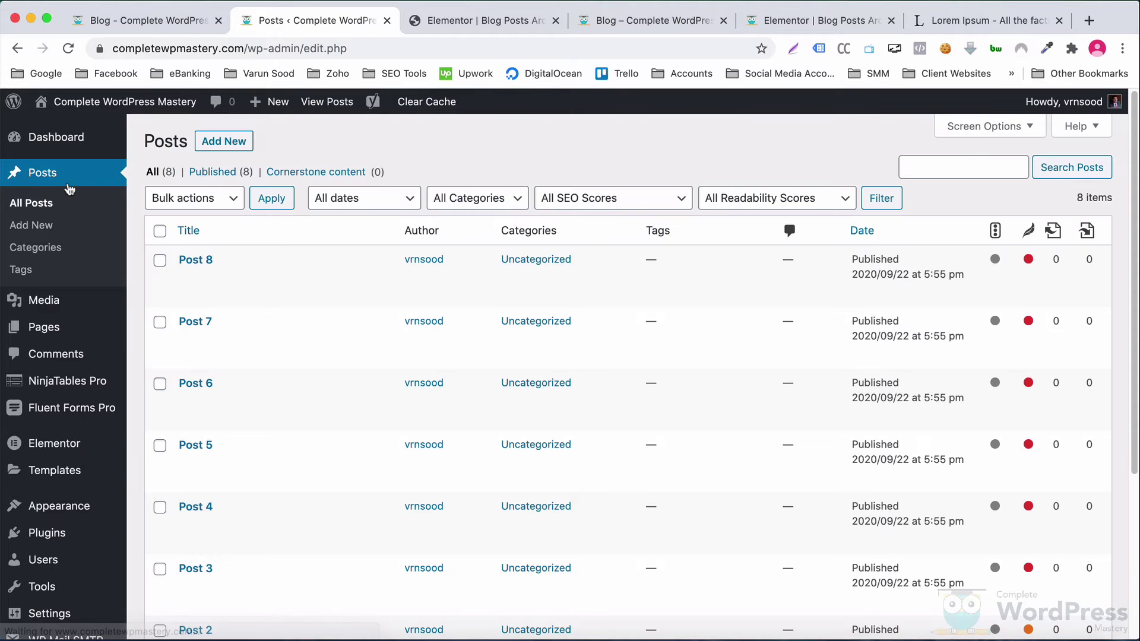
left_click(387, 20)
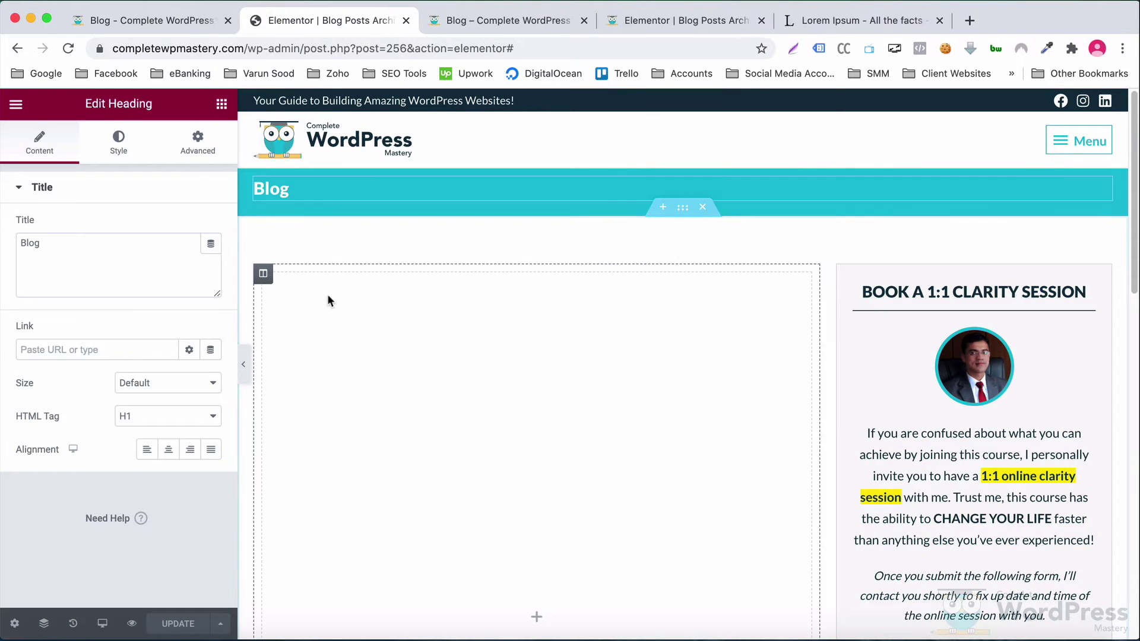
Step: Check the post grid on the reference blog page, and add an Archive Posts widget to the template's empty column beside the sidebar
left_click(513, 23)
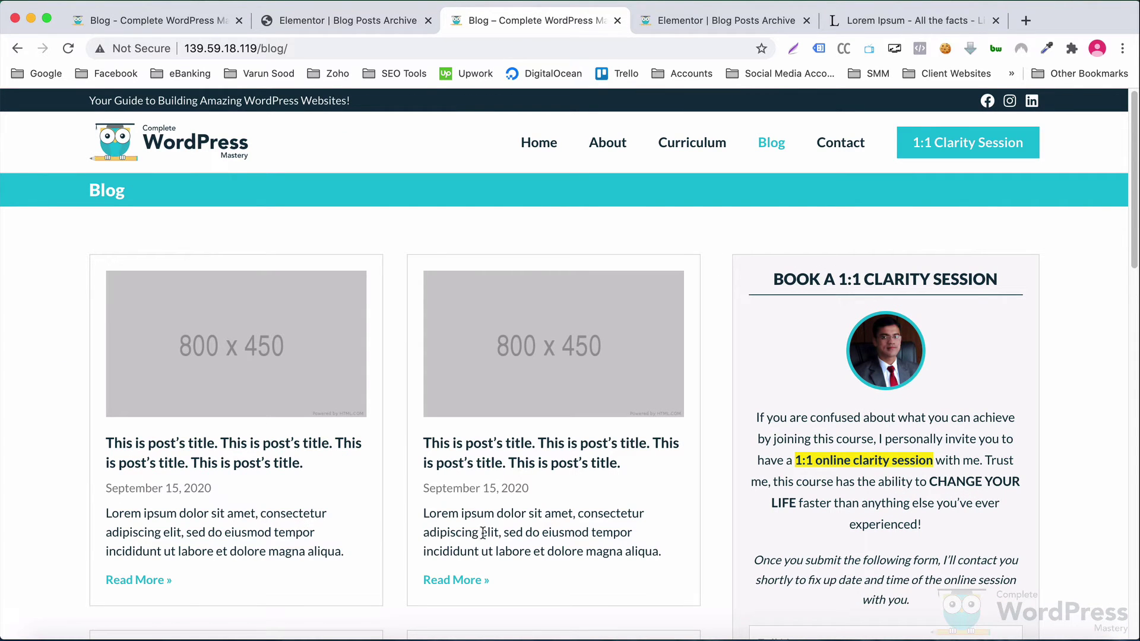
left_click(337, 24)
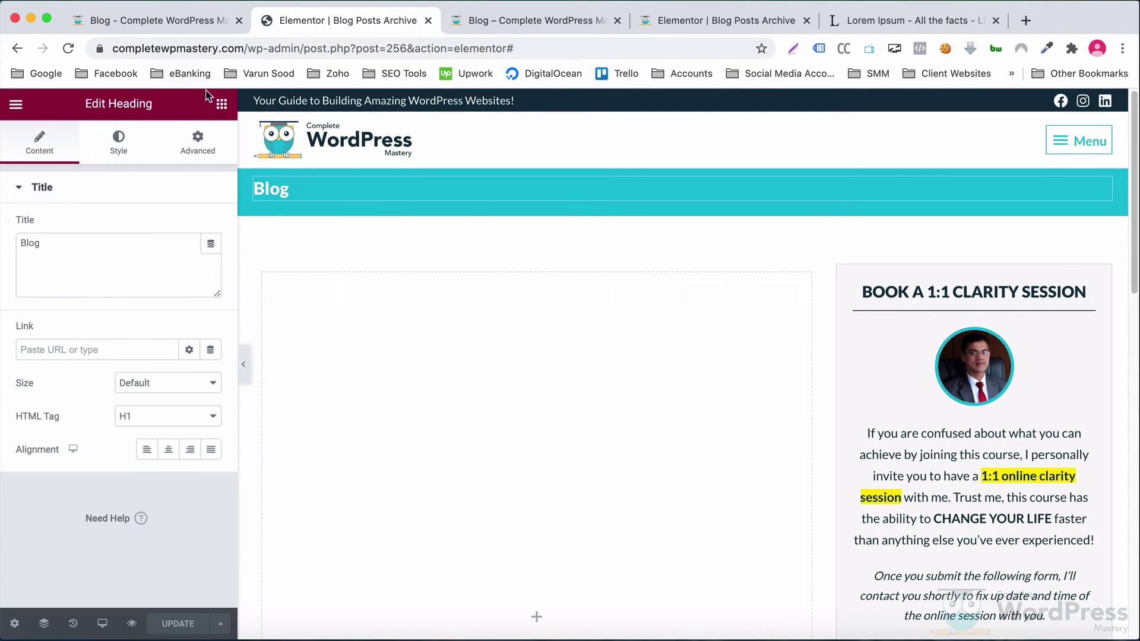
left_click(221, 107)
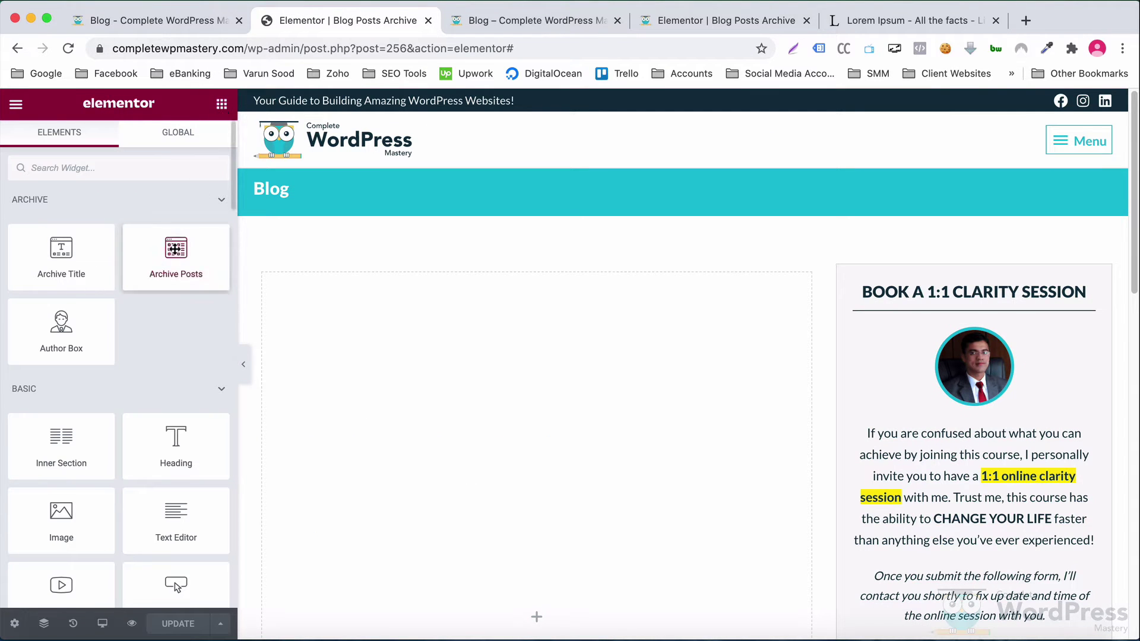
left_click_drag(175, 256, 390, 382)
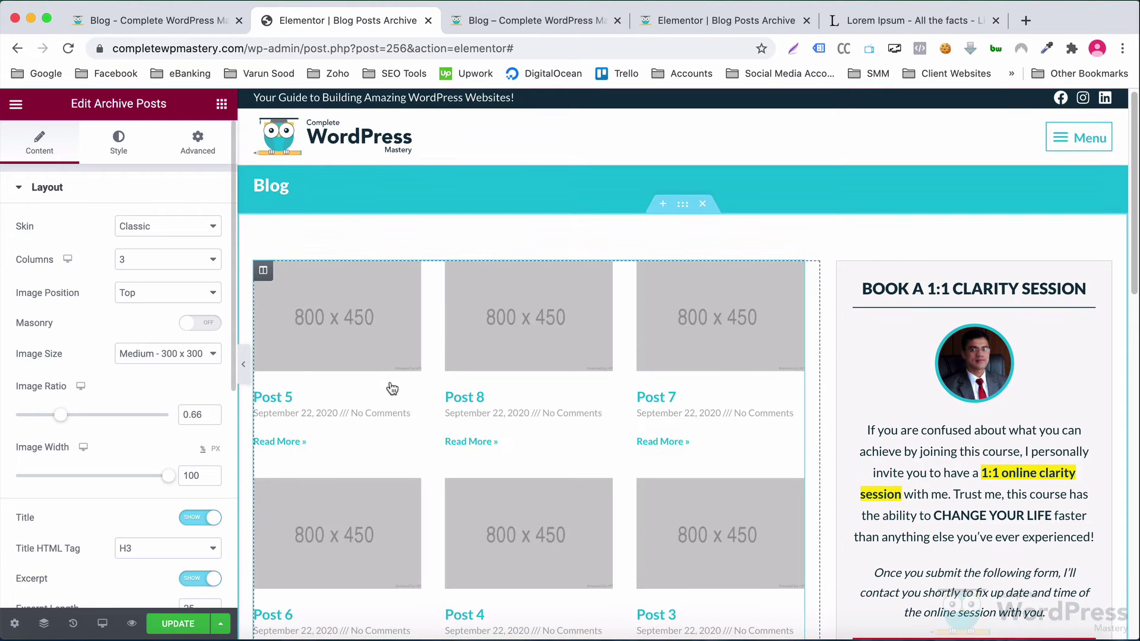
Step: Set the Archive Posts grid to 2 columns
scroll(392, 389, "down", 3)
scroll(392, 388, "up", 2)
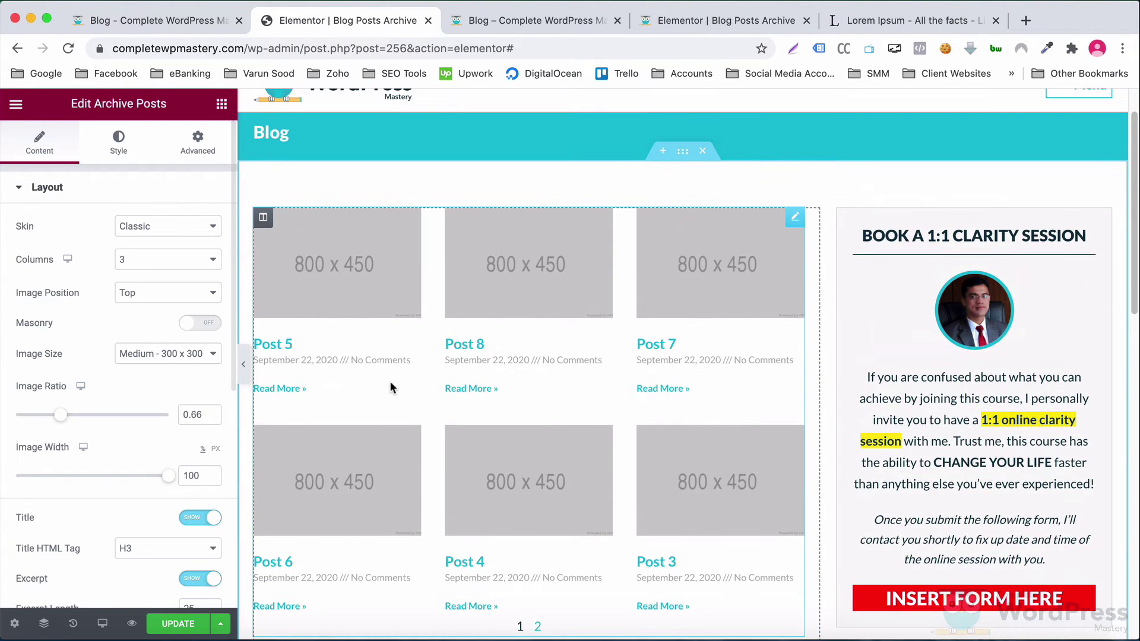
left_click(118, 259)
left_click(133, 248)
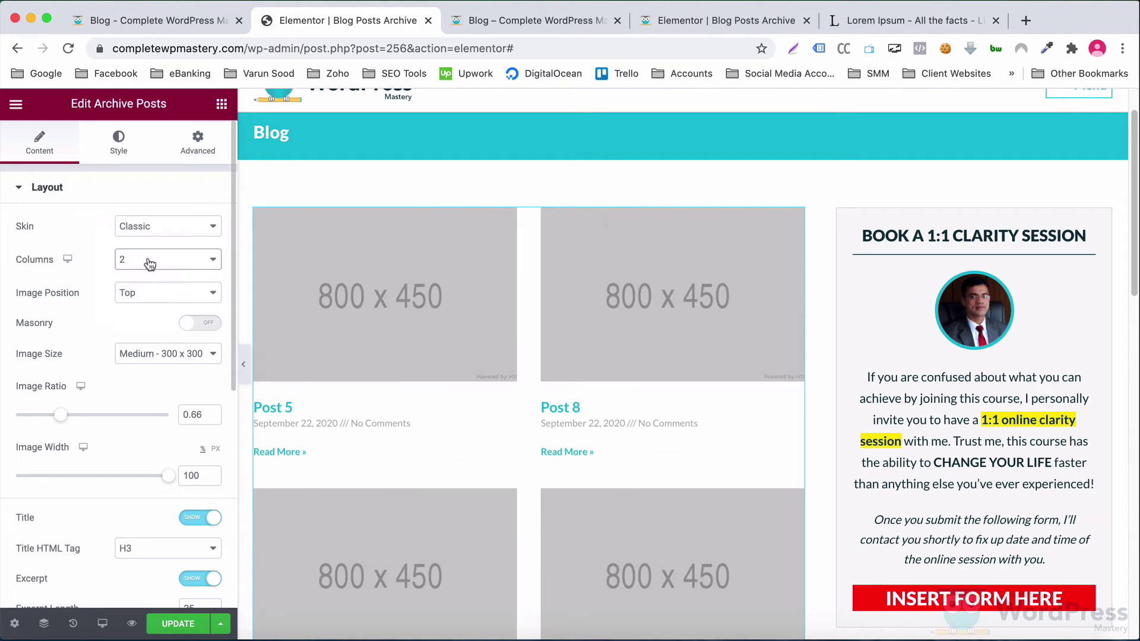
Step: Check the two-column post grid in the tablet and mobile previews, and set the desktop image size to Full
left_click(66, 276)
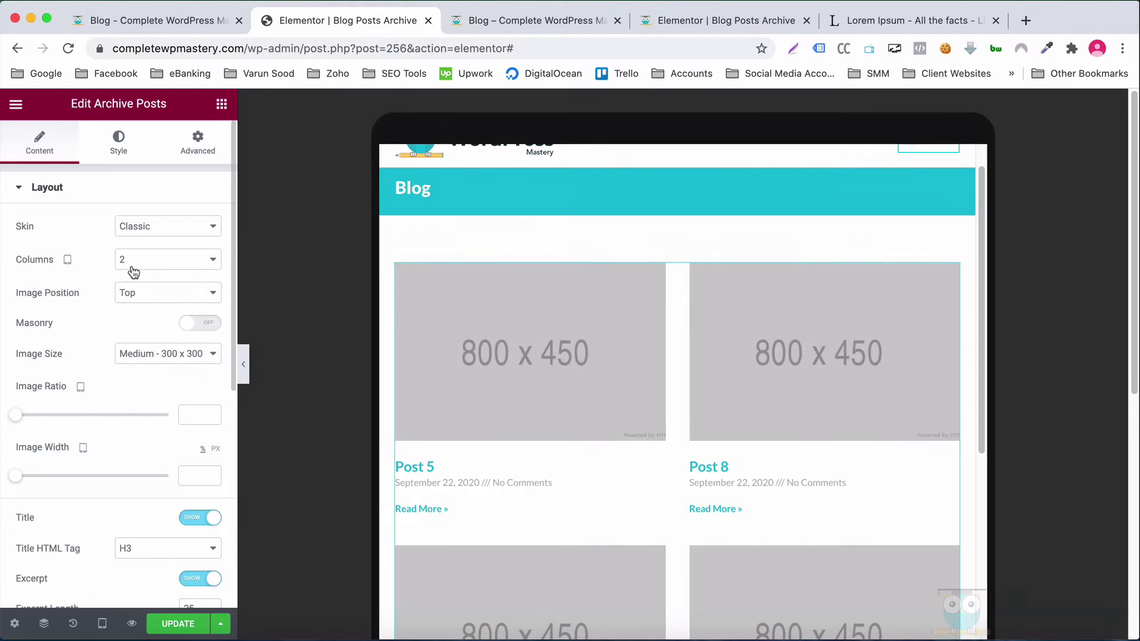
left_click(67, 274)
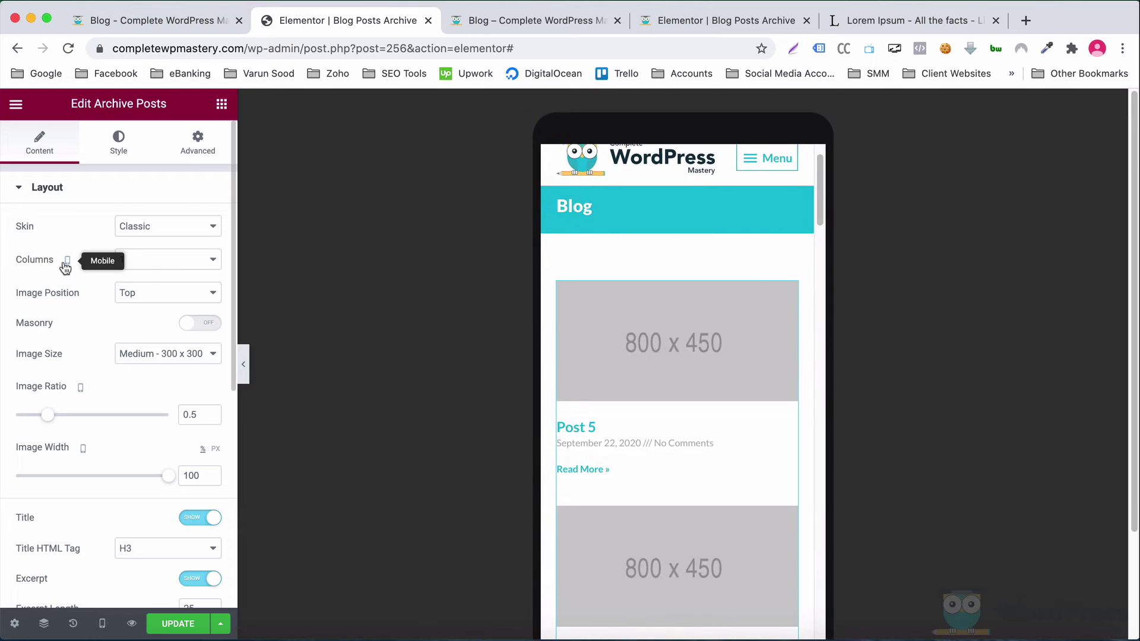
left_click(69, 219)
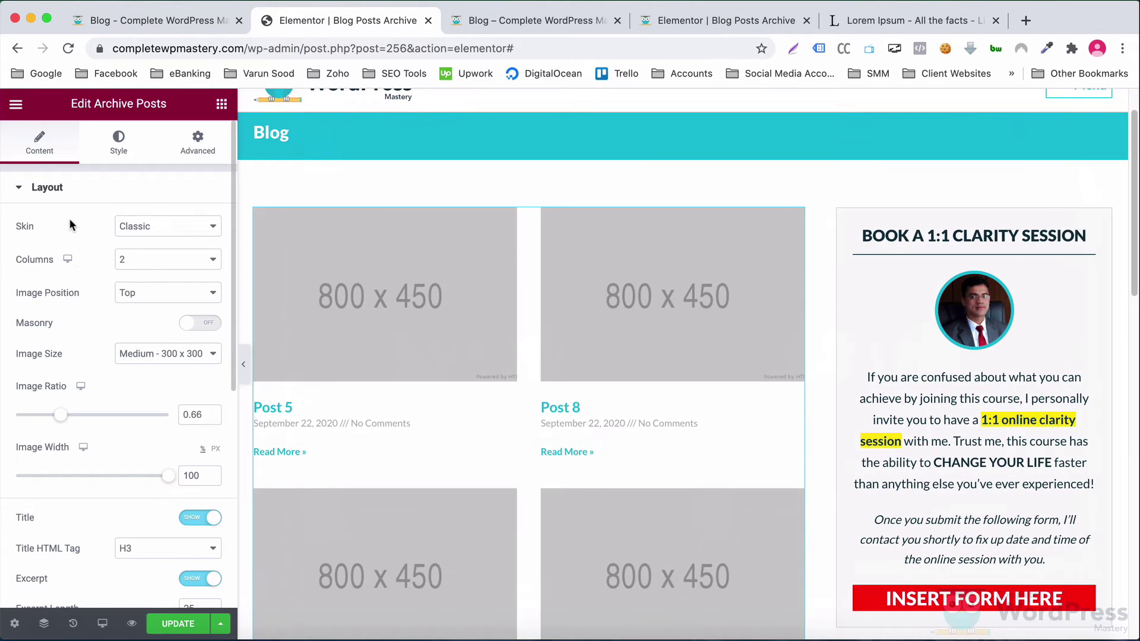
left_click(149, 355)
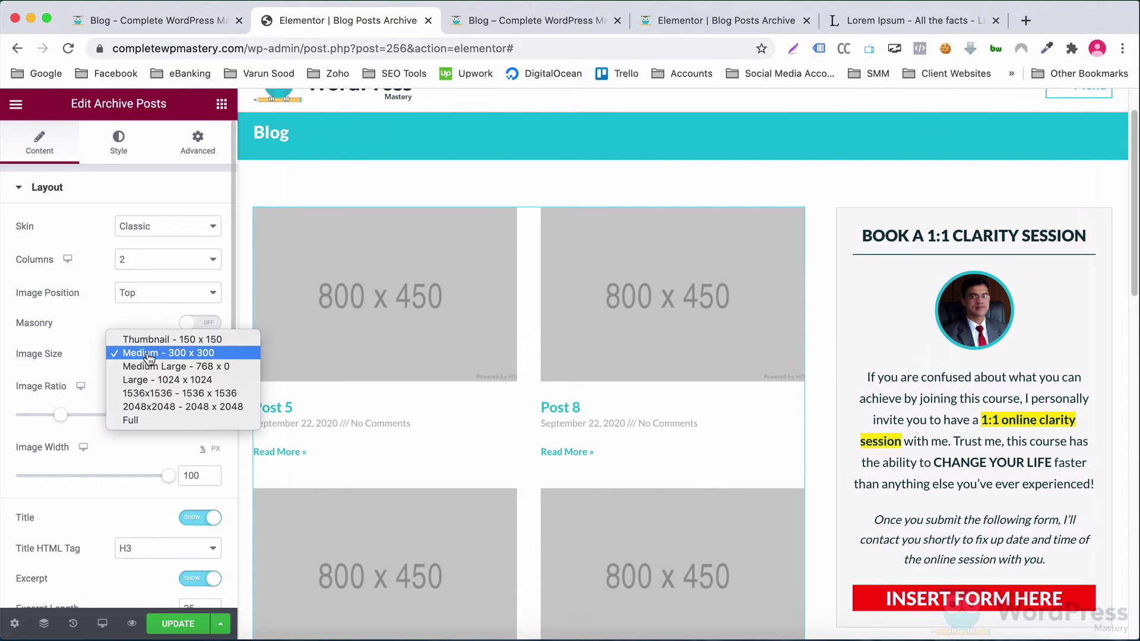
left_click(153, 422)
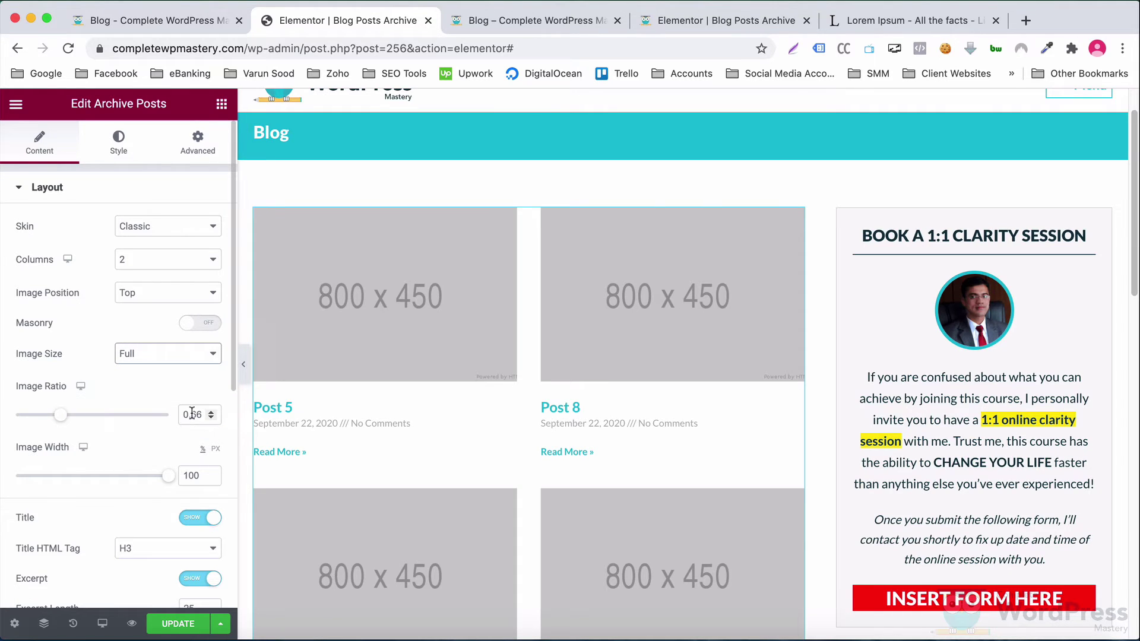
Step: Calculate 450 divided by 800 in the Calculator app and set the desktop image ratio of the Archive Posts to 0.562
left_click(602, 635)
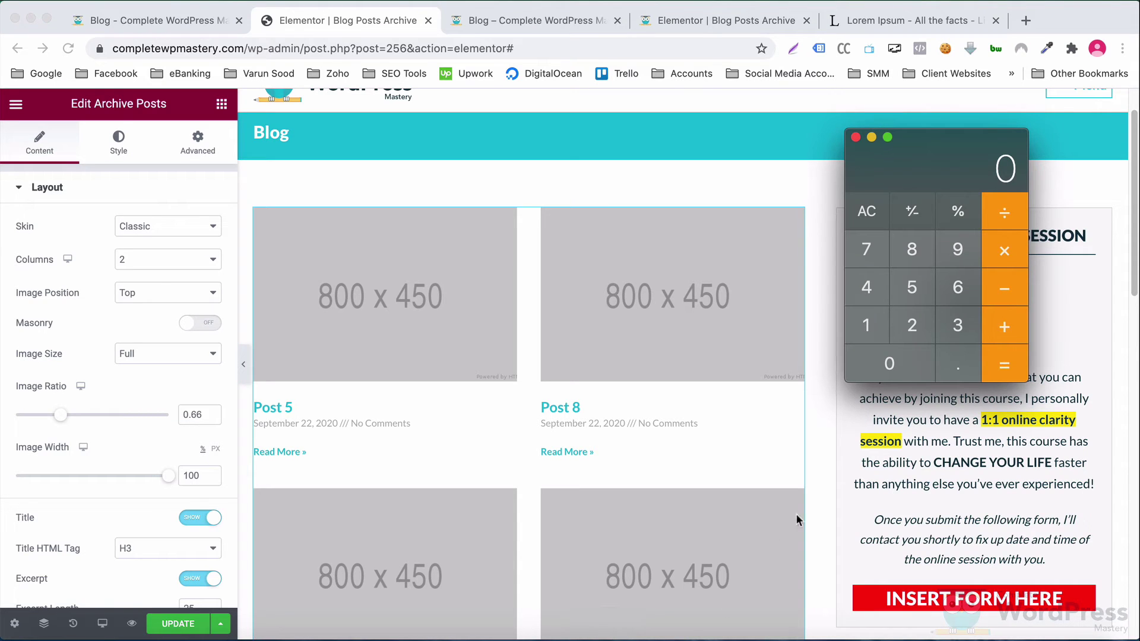
left_click(866, 287)
left_click(912, 287)
left_click(895, 364)
left_click(1017, 211)
left_click(912, 249)
left_click(890, 364)
left_click(891, 364)
left_click(1003, 364)
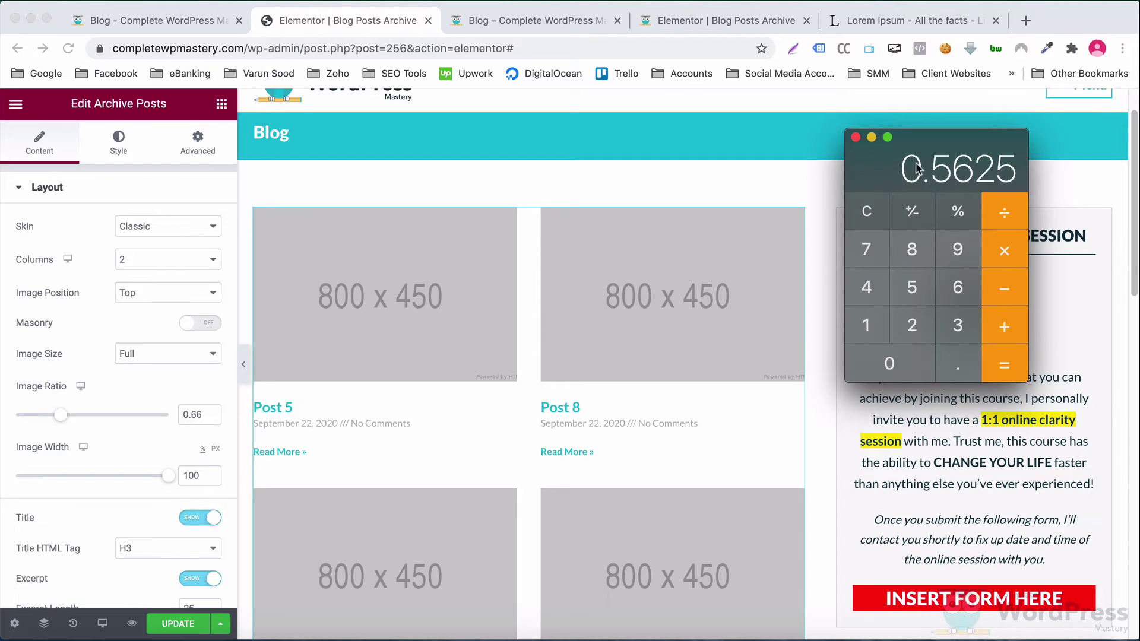
left_click(856, 137)
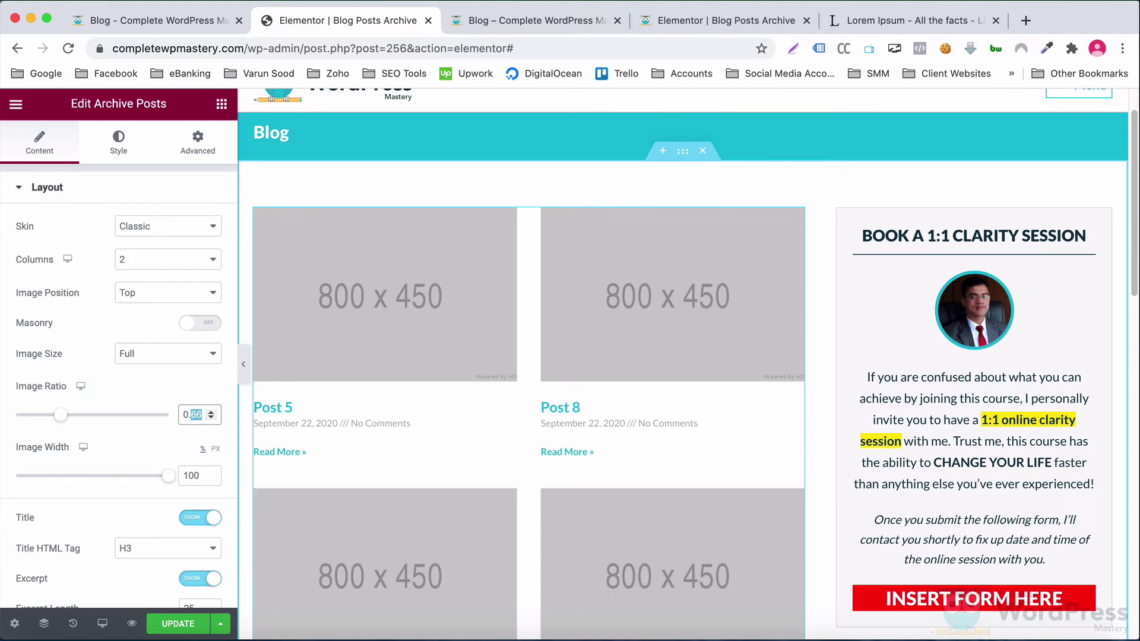
type("562")
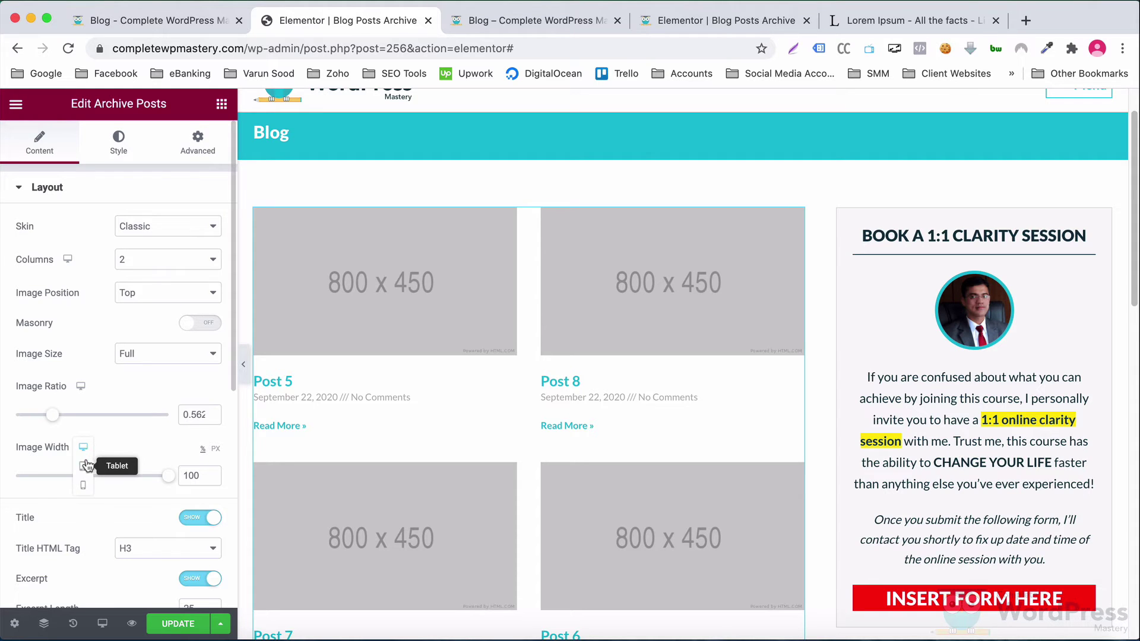
Step: Clear the image ratio value for mobile, and check the tablet image ratio before returning to the desktop preview
left_click(88, 464)
left_click(85, 466)
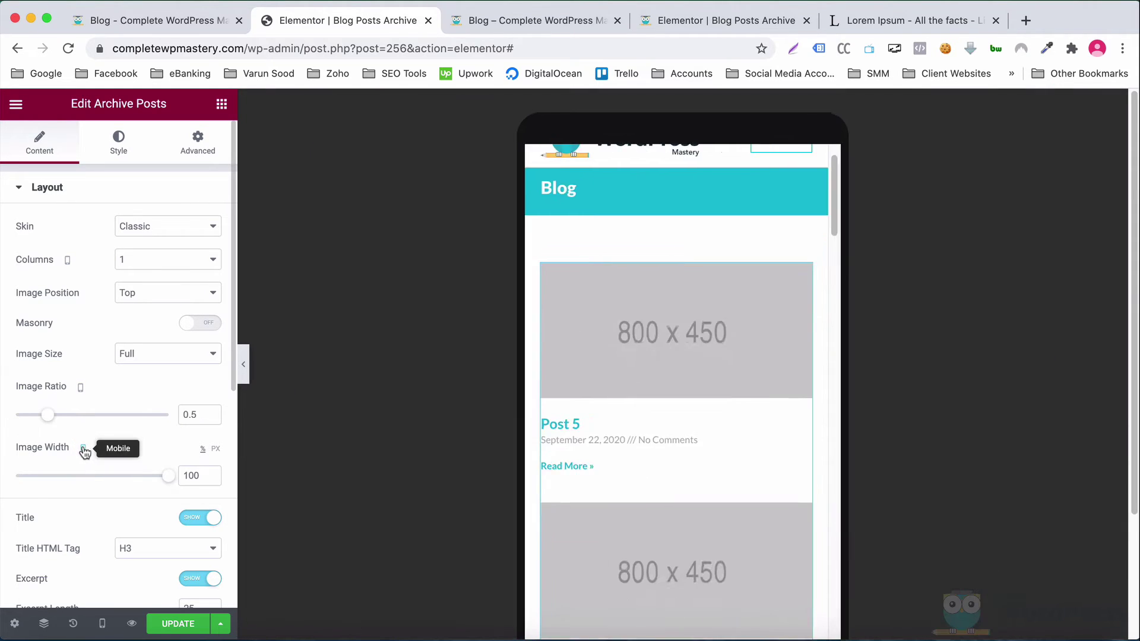
double_click(185, 414)
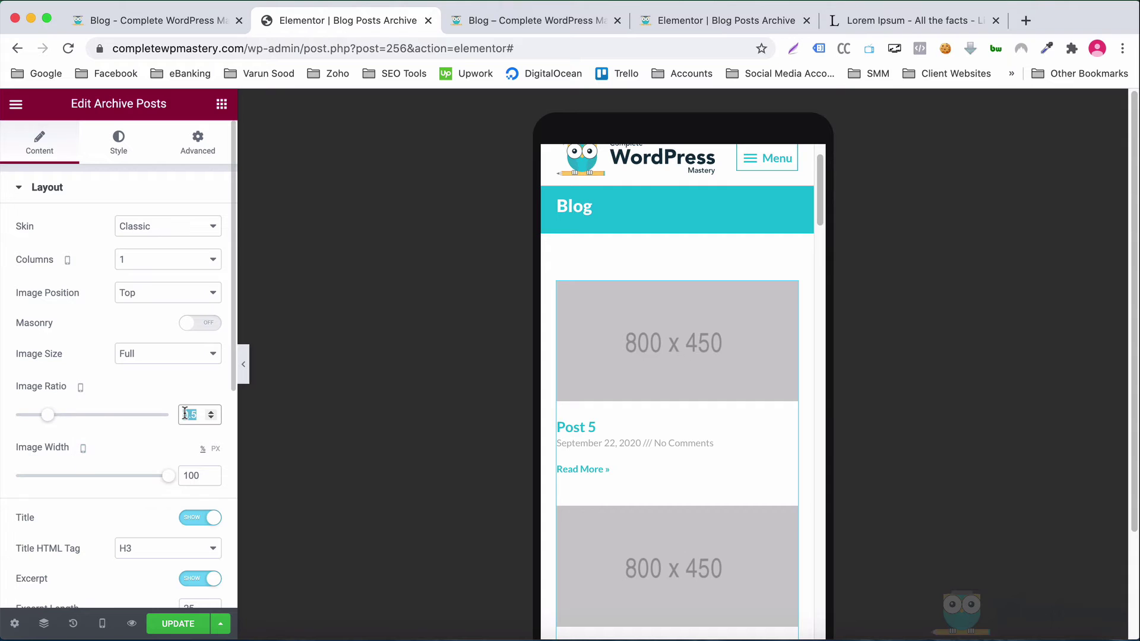
key("BackSpace")
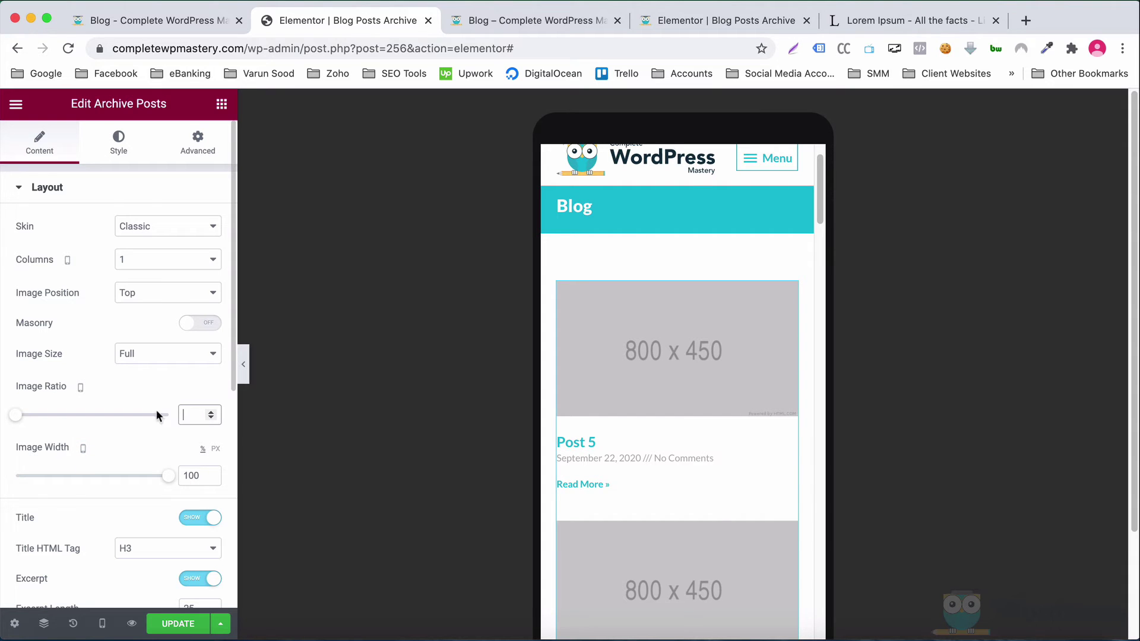
left_click(81, 396)
left_click(79, 364)
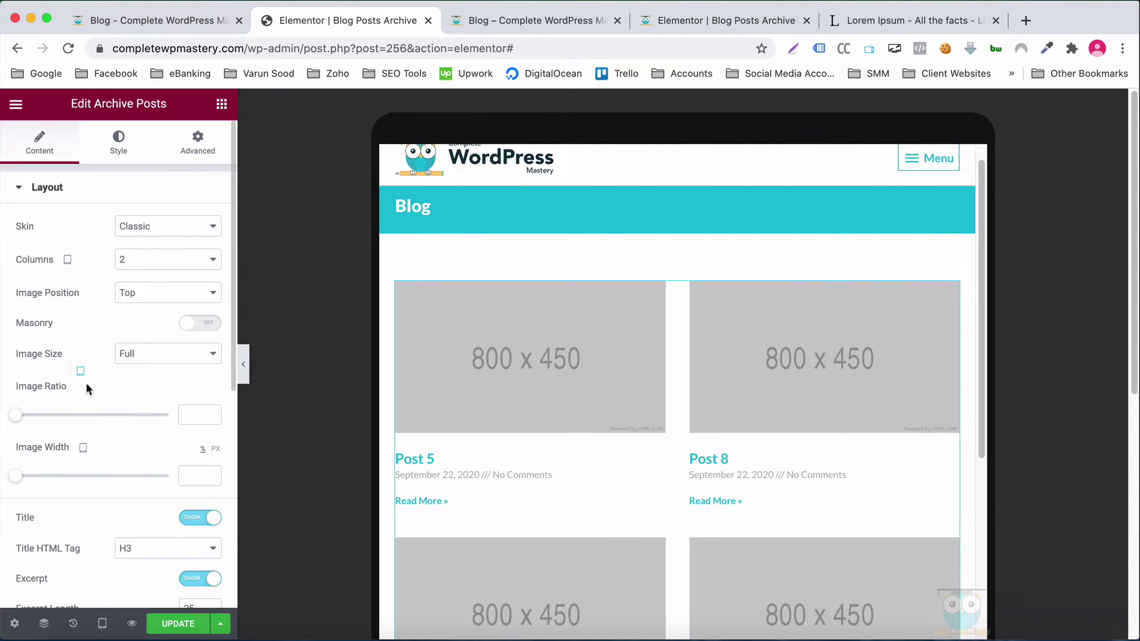
left_click(85, 373)
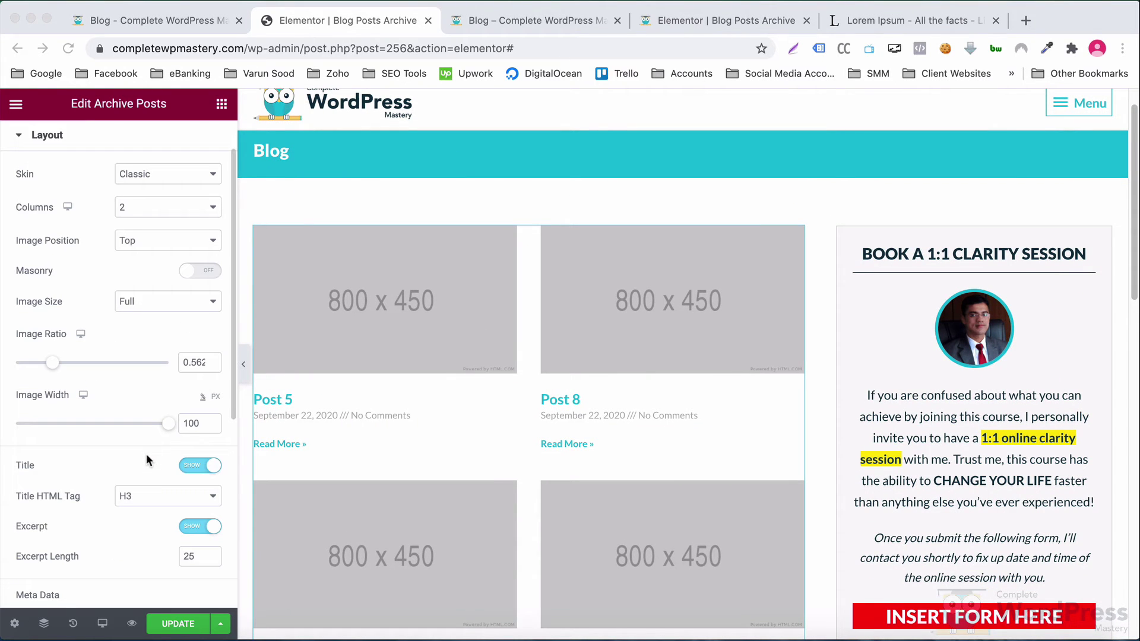
Step: Set the HTML tag of the Archive Posts titles to H2
scroll(146, 453, "down", 2)
left_click(161, 497)
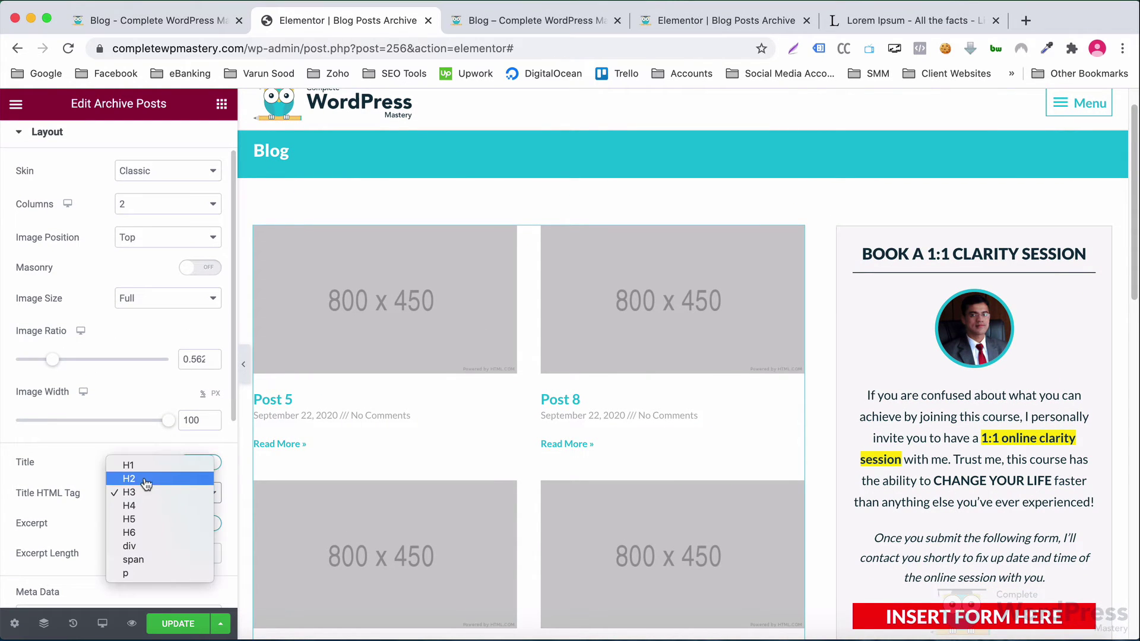
left_click(148, 482)
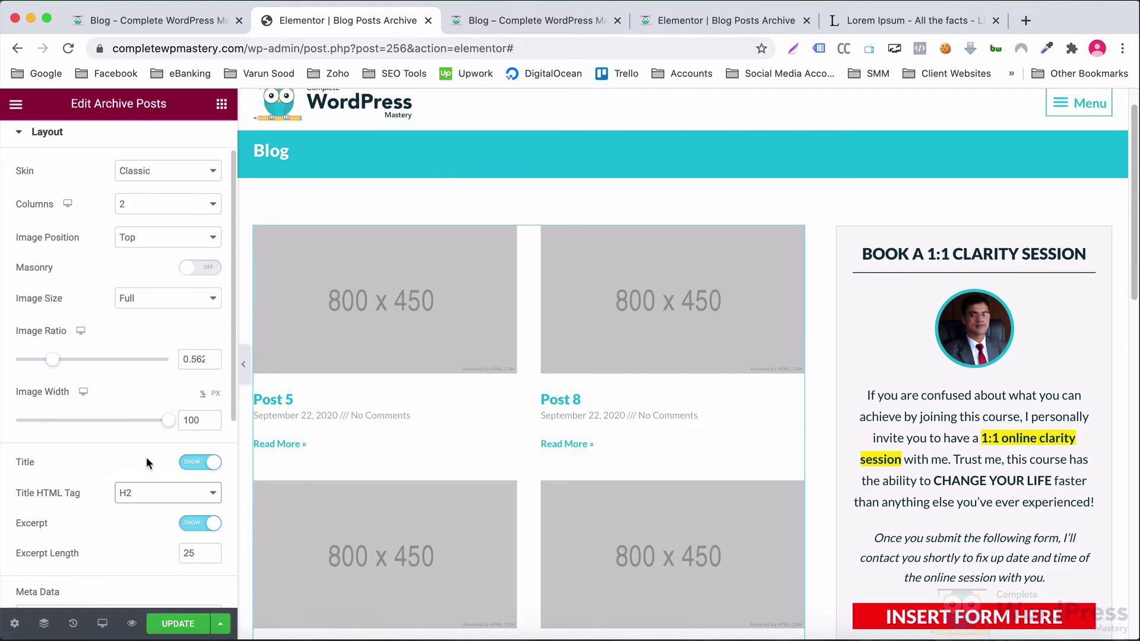
Step: Remove Comments from the Archive Posts meta data, keeping only Date
scroll(146, 457, "down", 2)
scroll(134, 471, "down", 3)
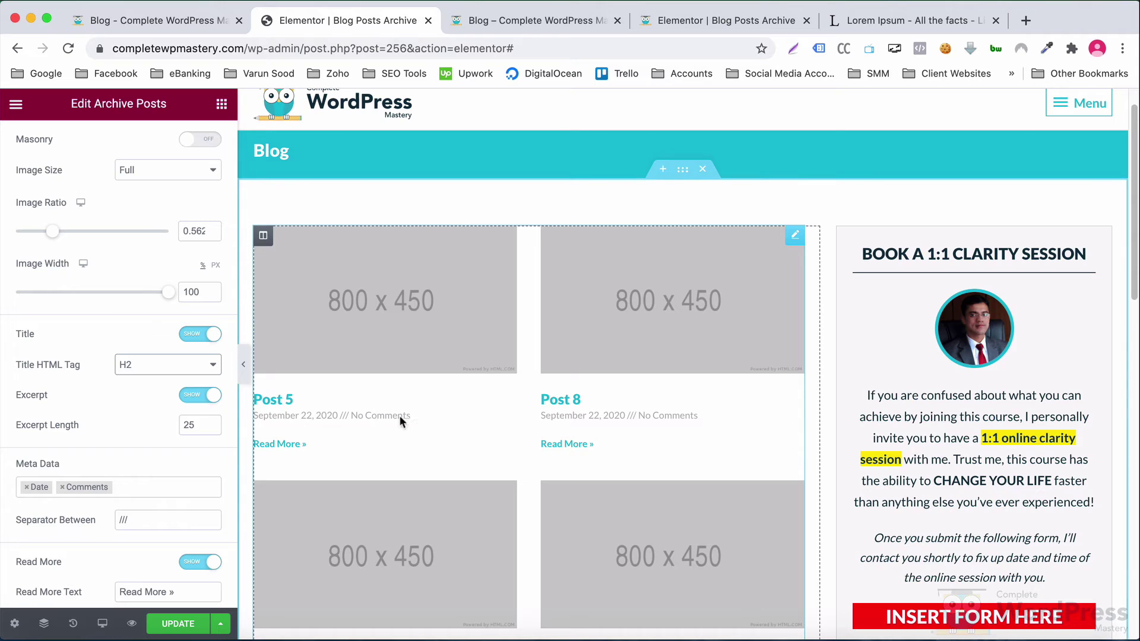
left_click(62, 487)
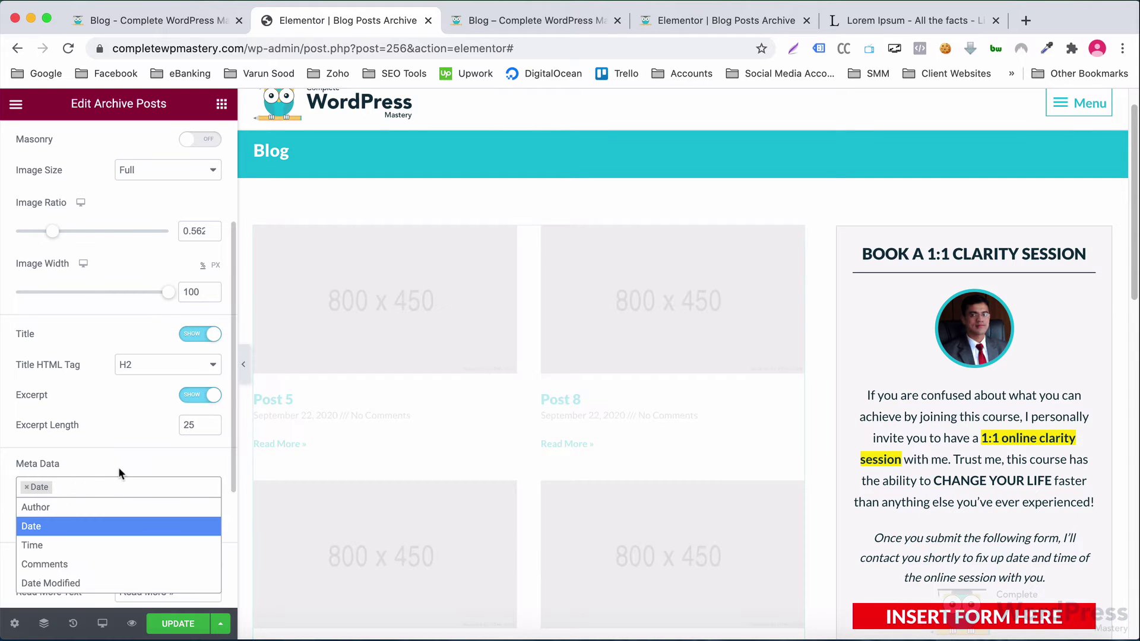
left_click(7, 490)
Step: Switch the Archive Posts pagination to Previous/Next with an empty page limit, and view the Nothing Found Message text
scroll(7, 490, "down", 3)
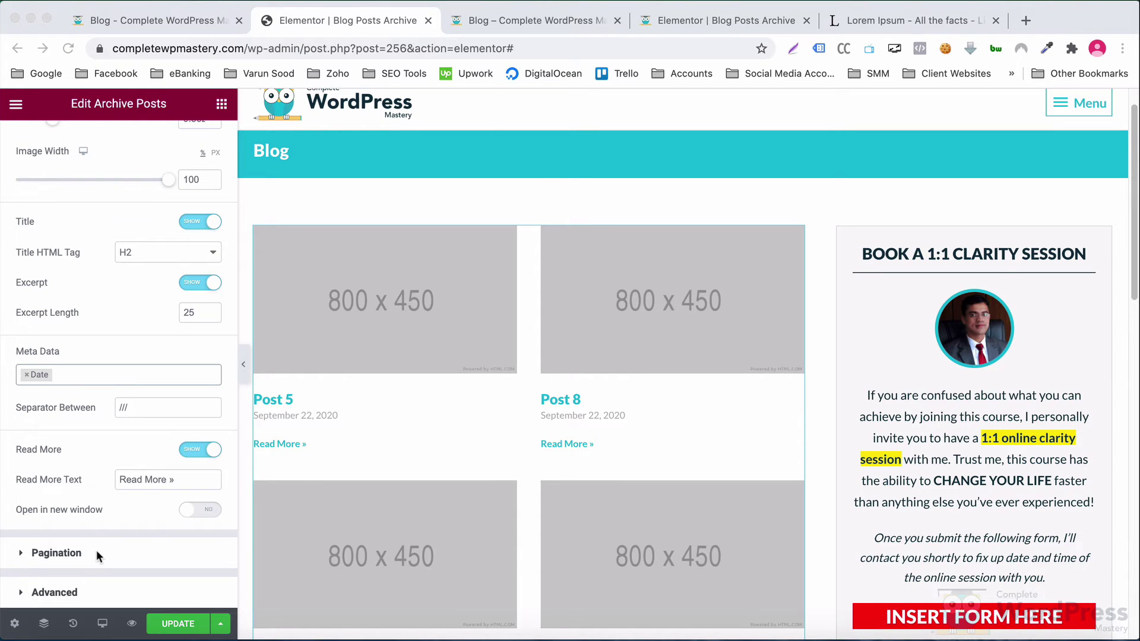
left_click(119, 549)
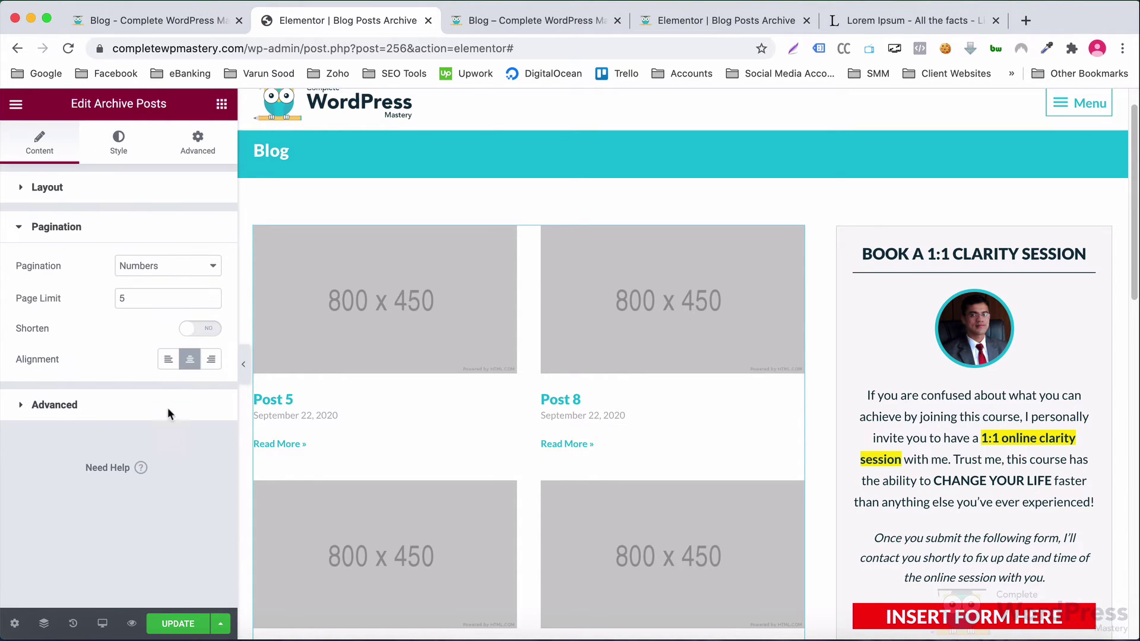
left_click(160, 274)
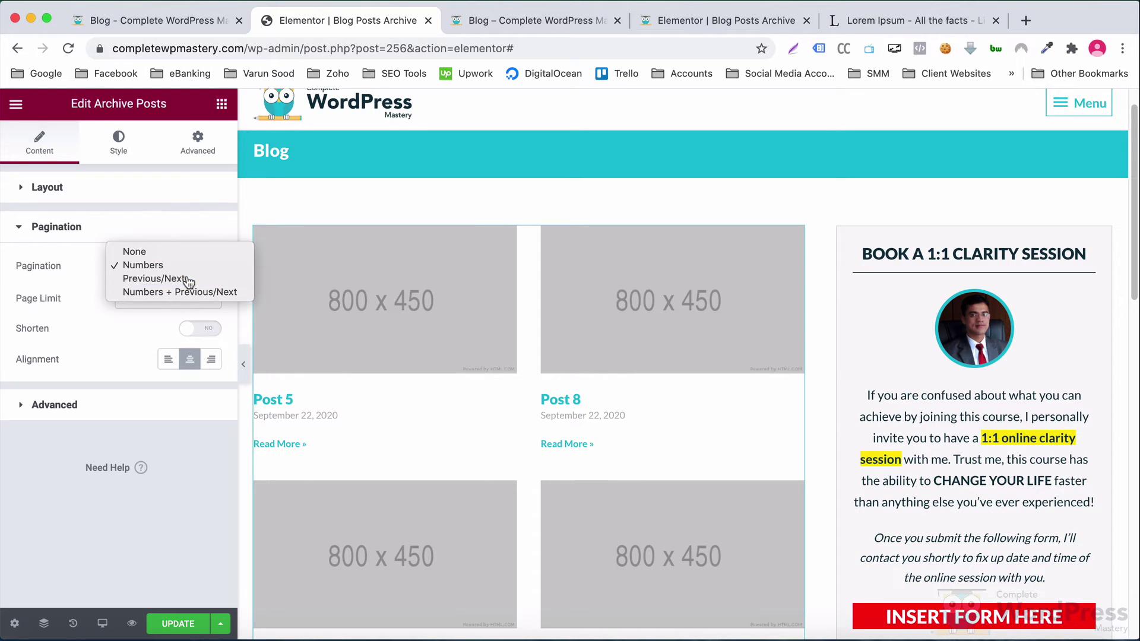
left_click(185, 280)
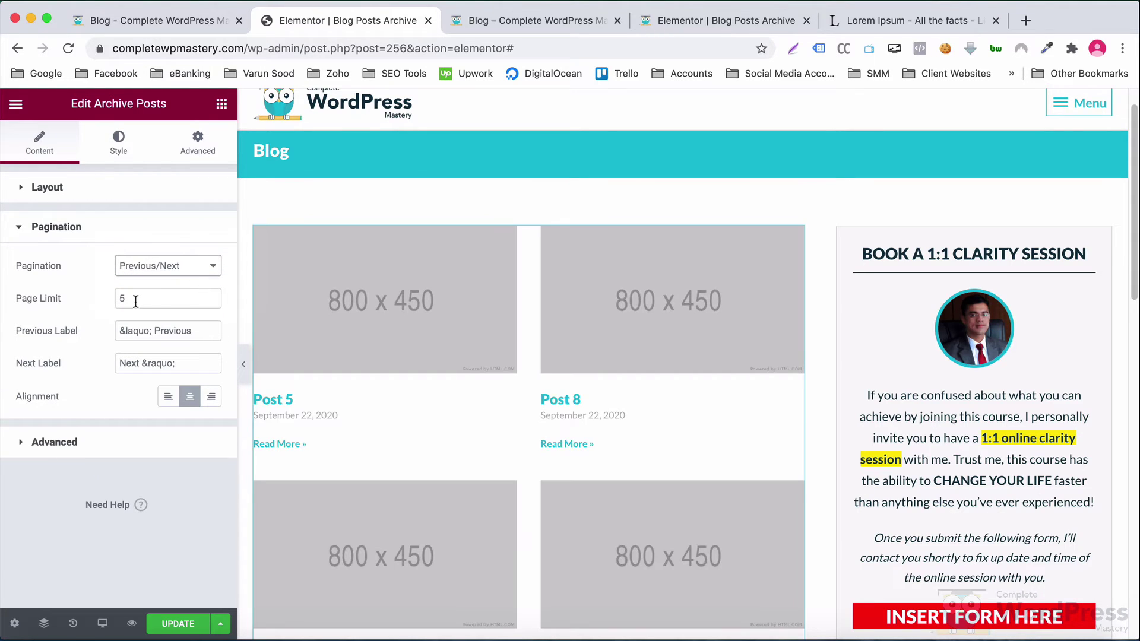
double_click(135, 301)
key("BackSpace")
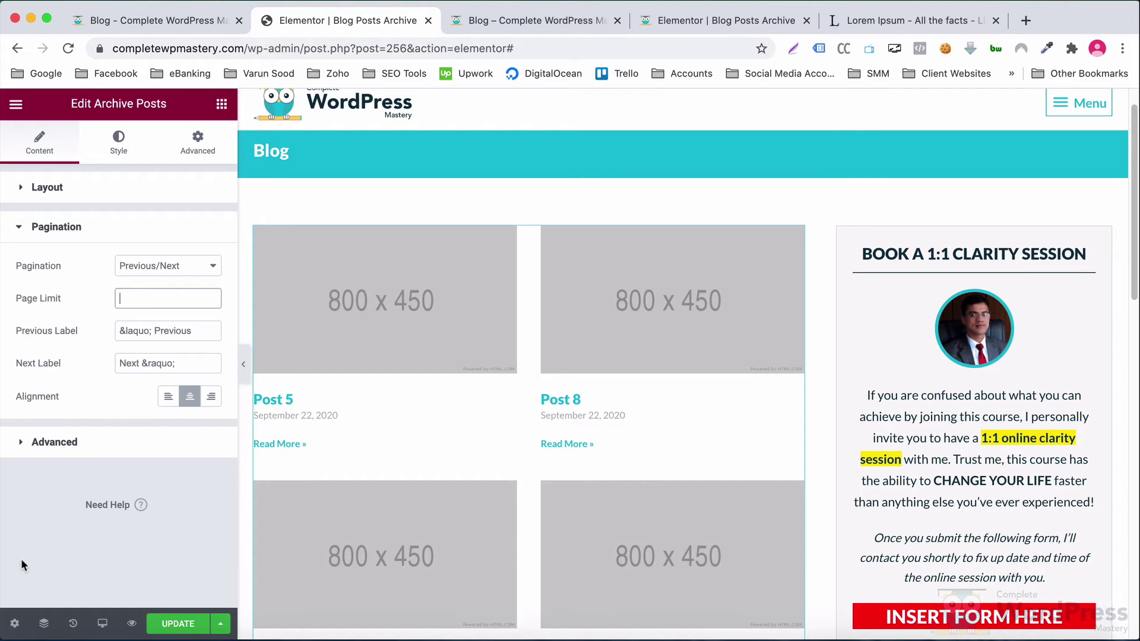
left_click(69, 442)
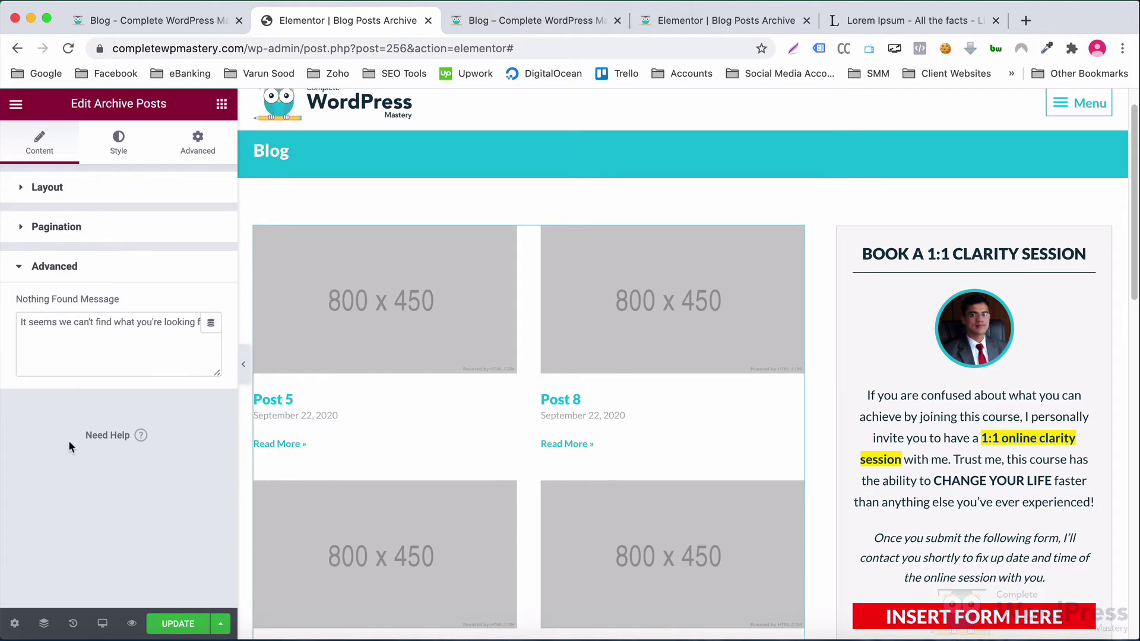
left_click(93, 342)
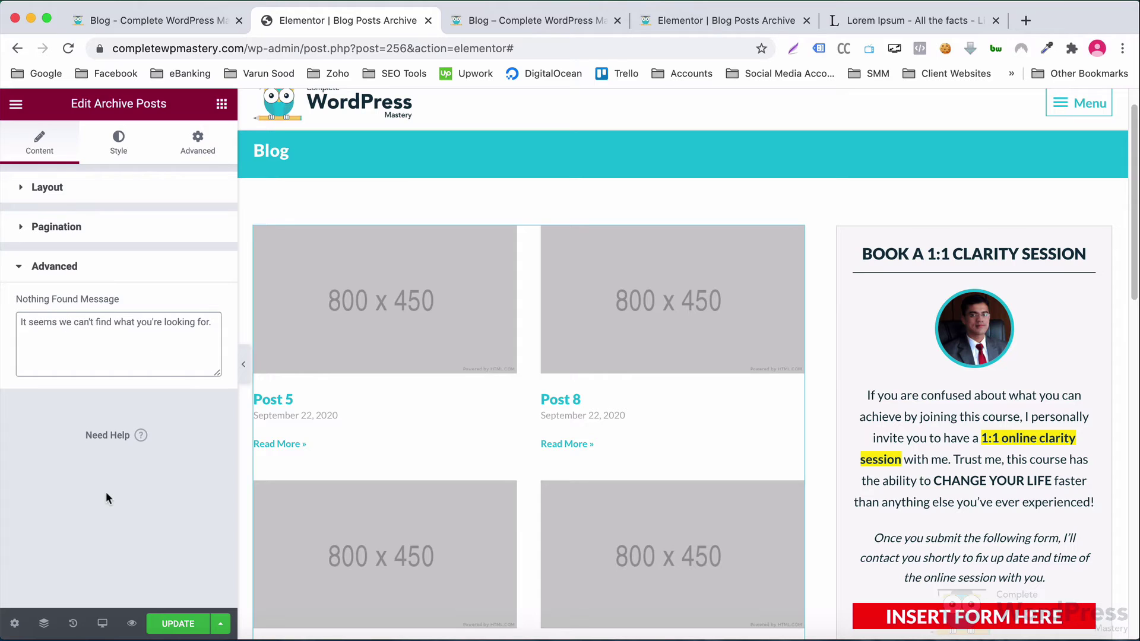
Step: Set the rows gap of the Archive Posts layout style to 30
left_click(119, 143)
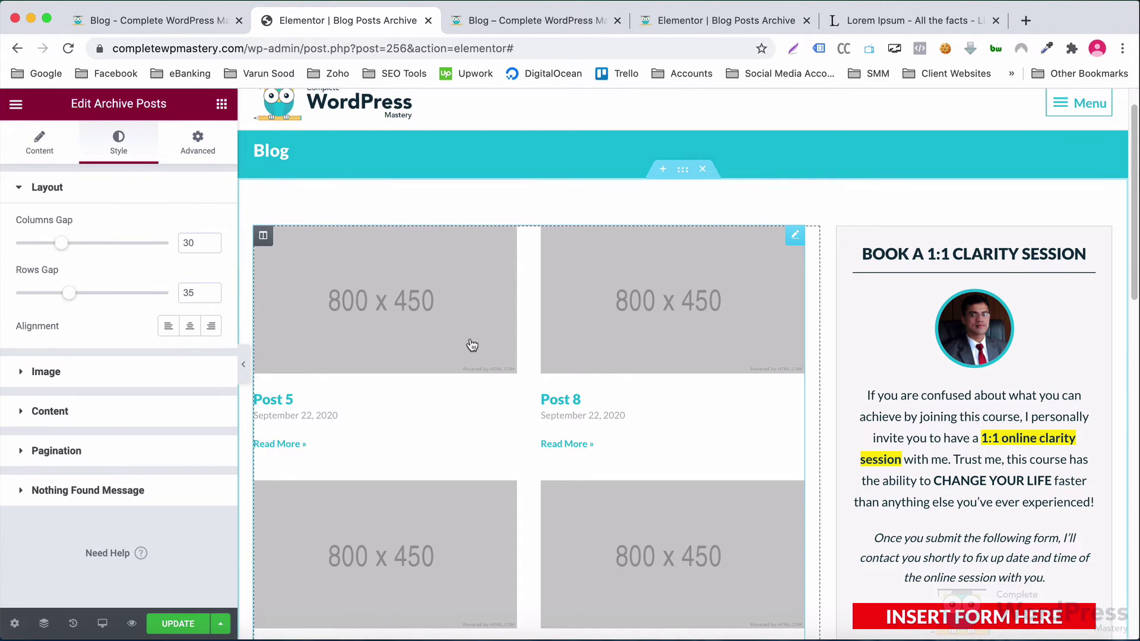
left_click(198, 293)
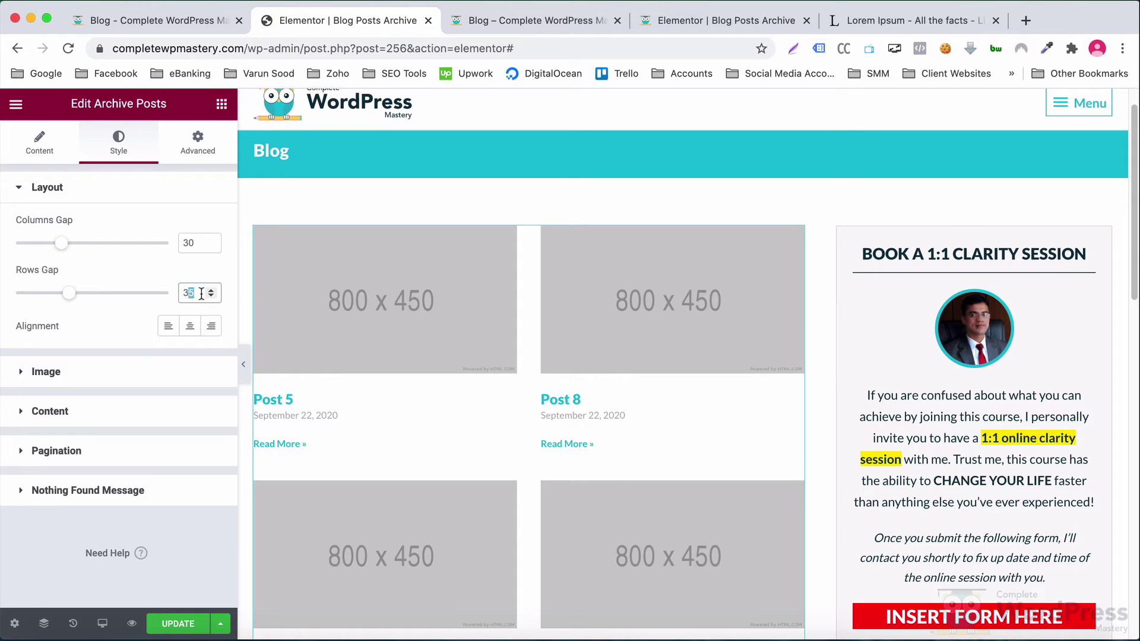
type("0")
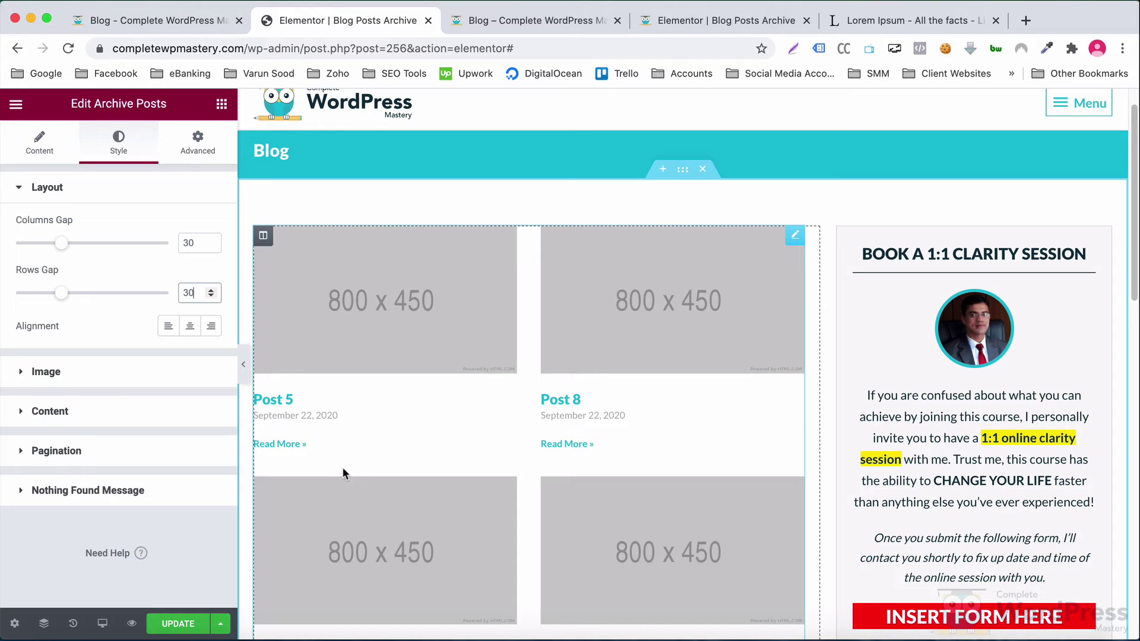
Step: Try a spacing of 50 below the post images, and set it back to 20
left_click(71, 373)
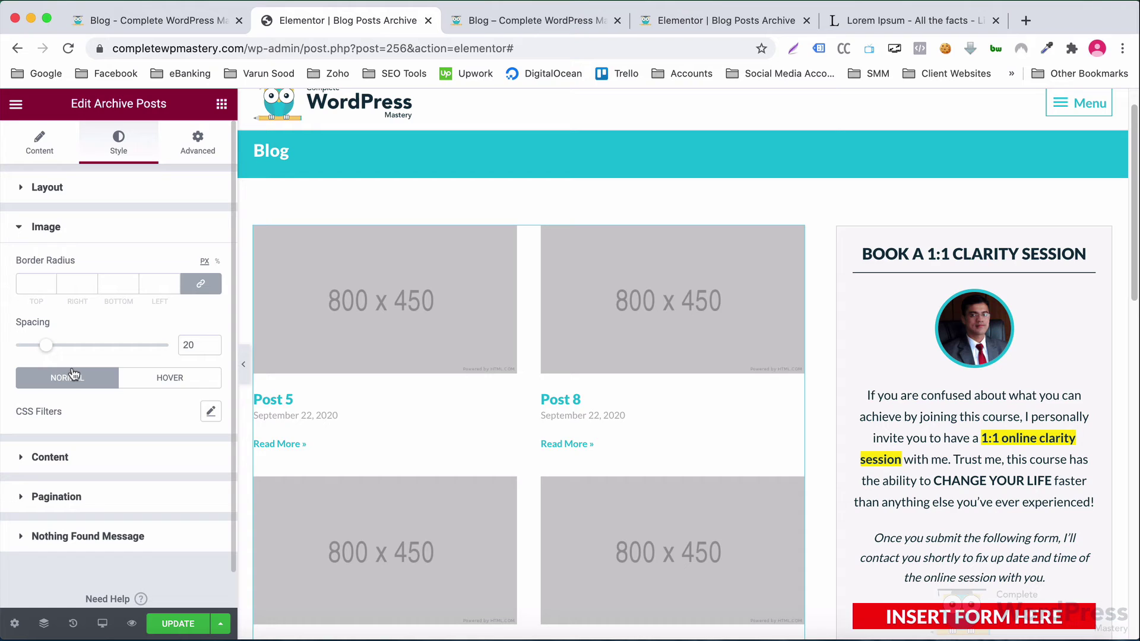
left_click(189, 344)
type("5")
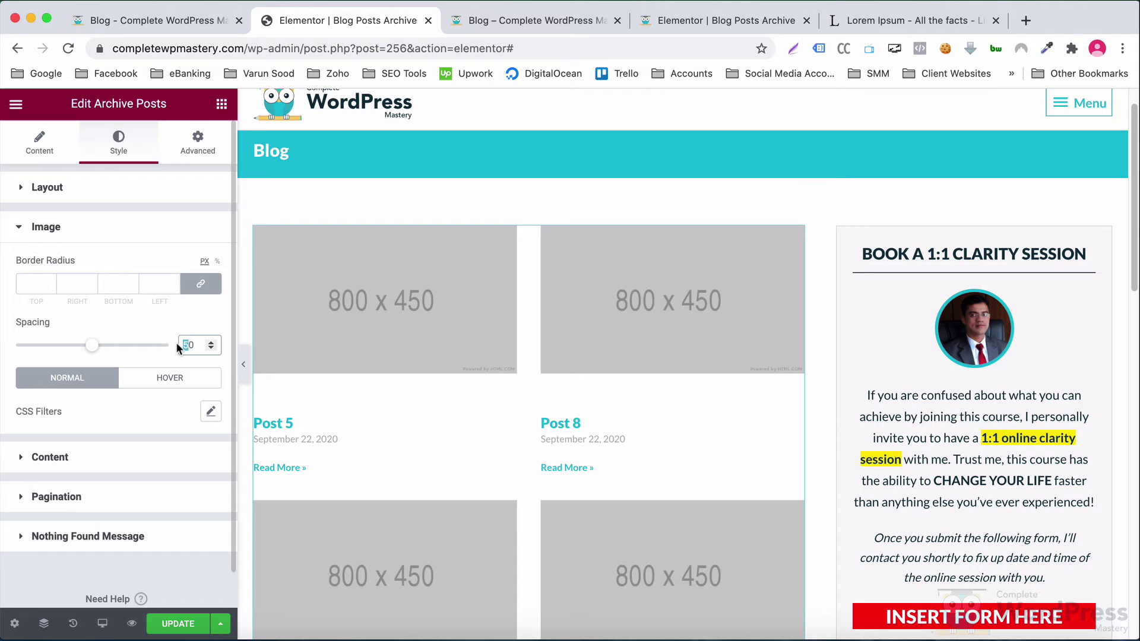
type("2")
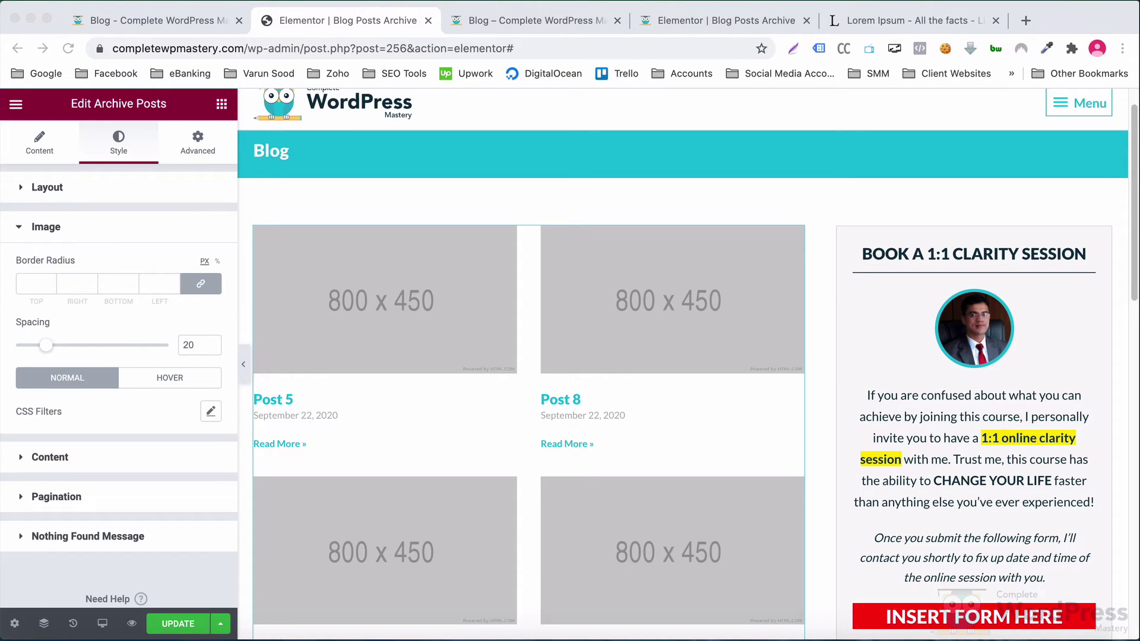
Step: Open the content style settings of the Archive Posts and review the post grid down to its pagination links
left_click(141, 451)
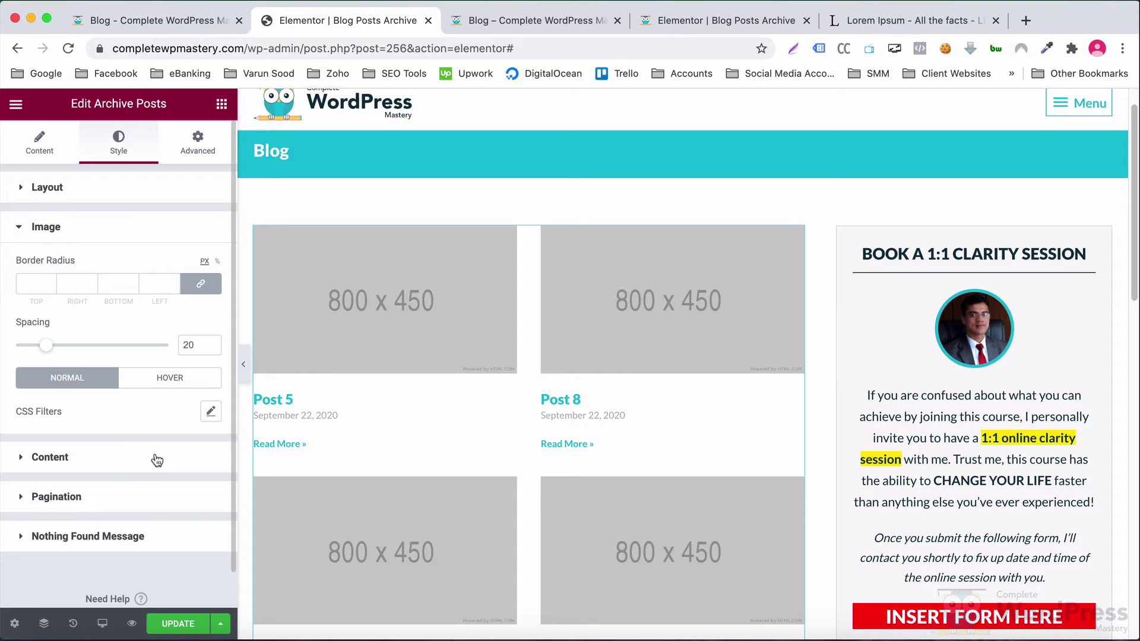
left_click(155, 456)
scroll(491, 416, "down", 6)
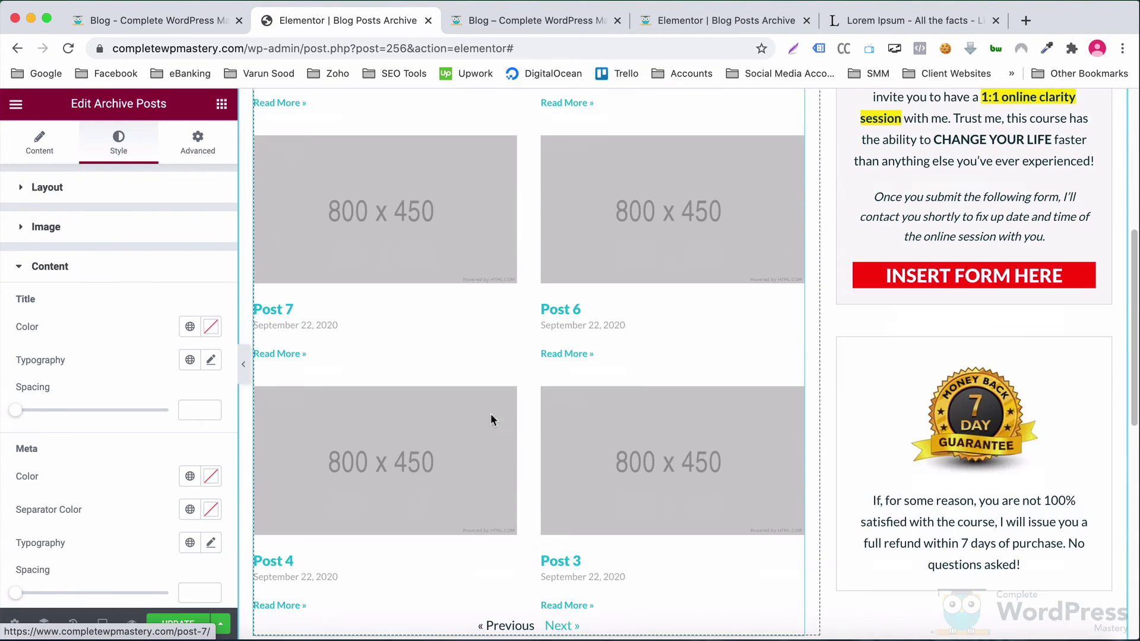
scroll(491, 419, "down", 1)
scroll(461, 424, "up", 1)
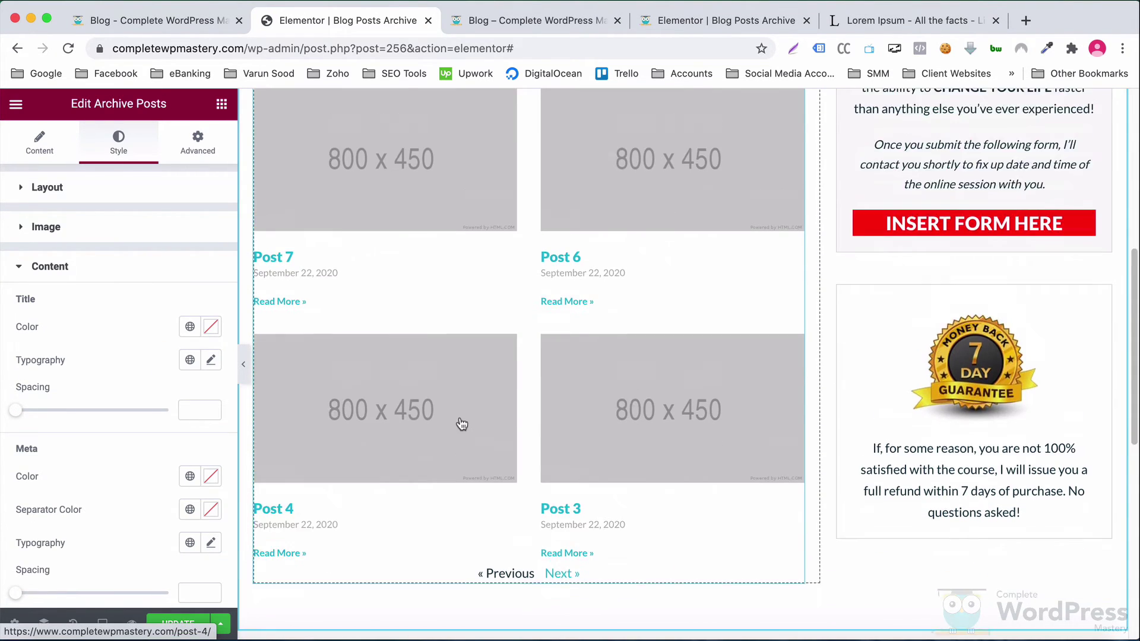
scroll(460, 428, "up", 2)
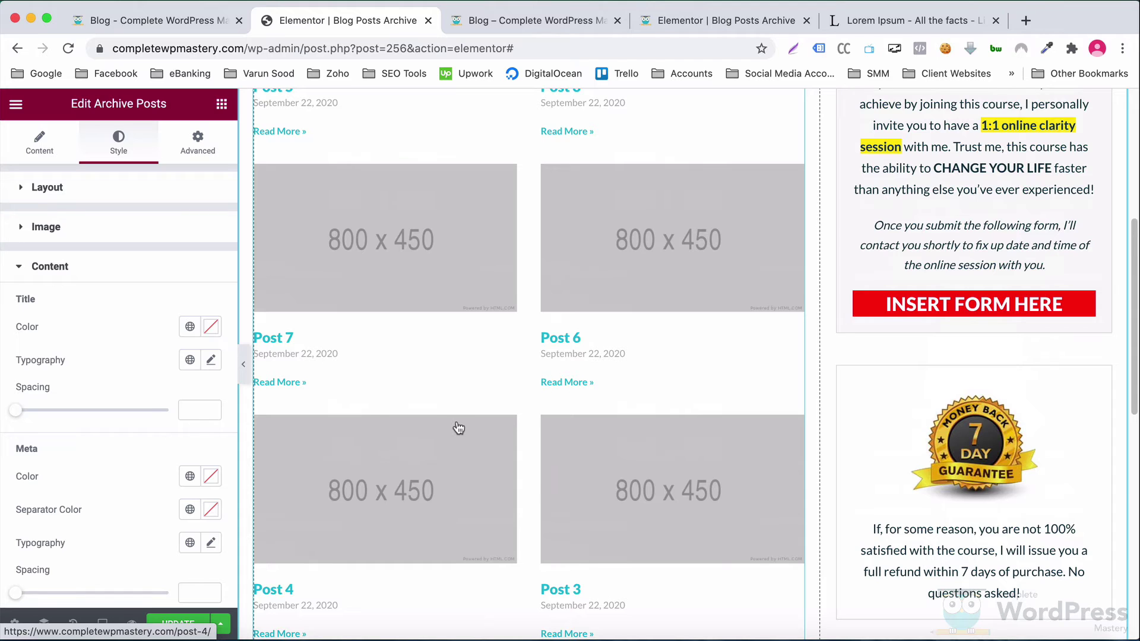
Step: Update the blog archive template and open the site's WordPress Posts list in a new browser tab
scroll(459, 427, "down", 3)
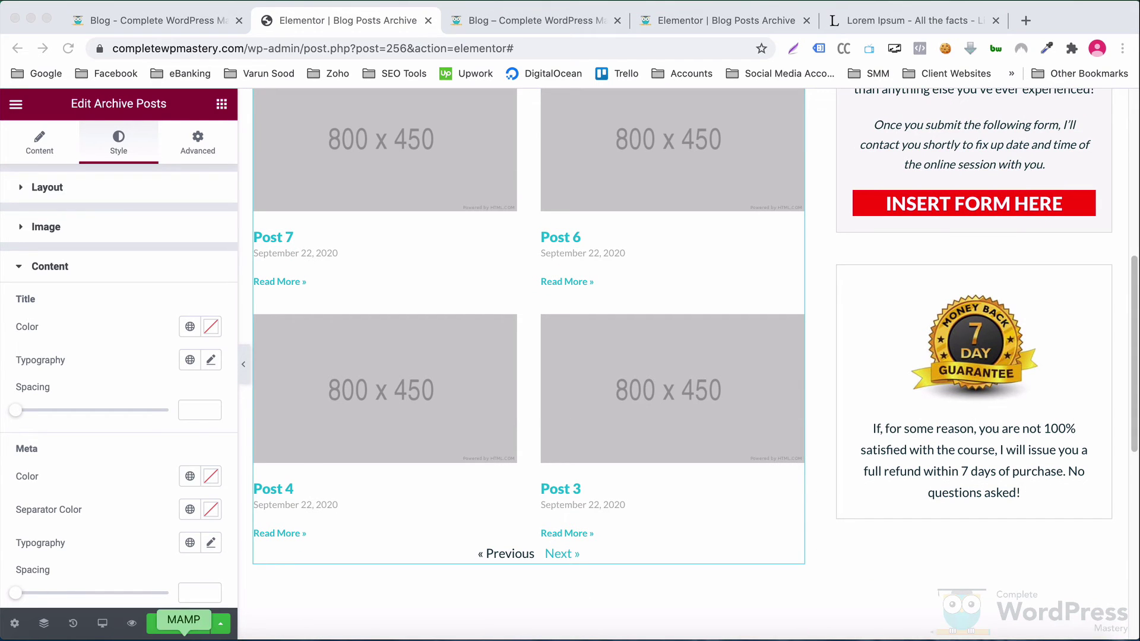
left_click(189, 631)
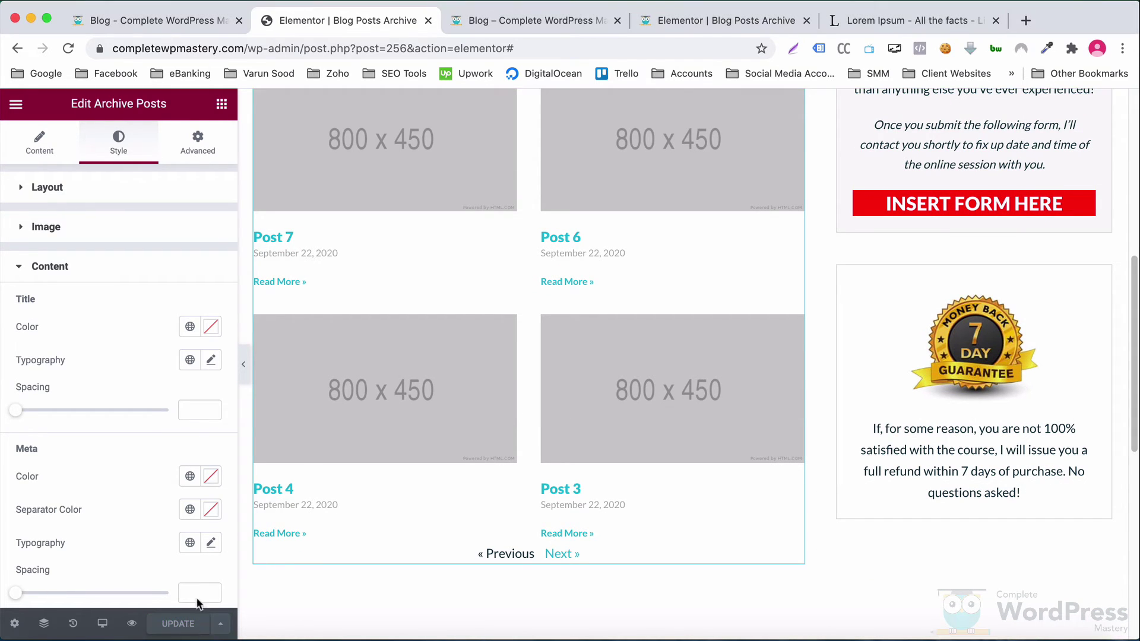
left_click(152, 21)
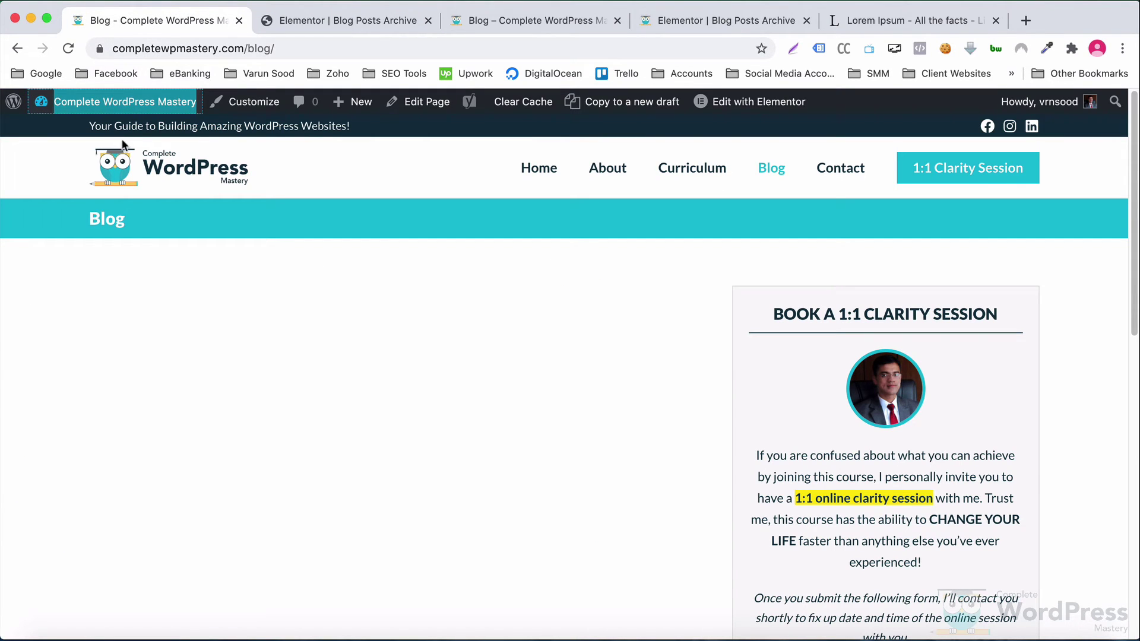
right_click(125, 100)
left_click(178, 113)
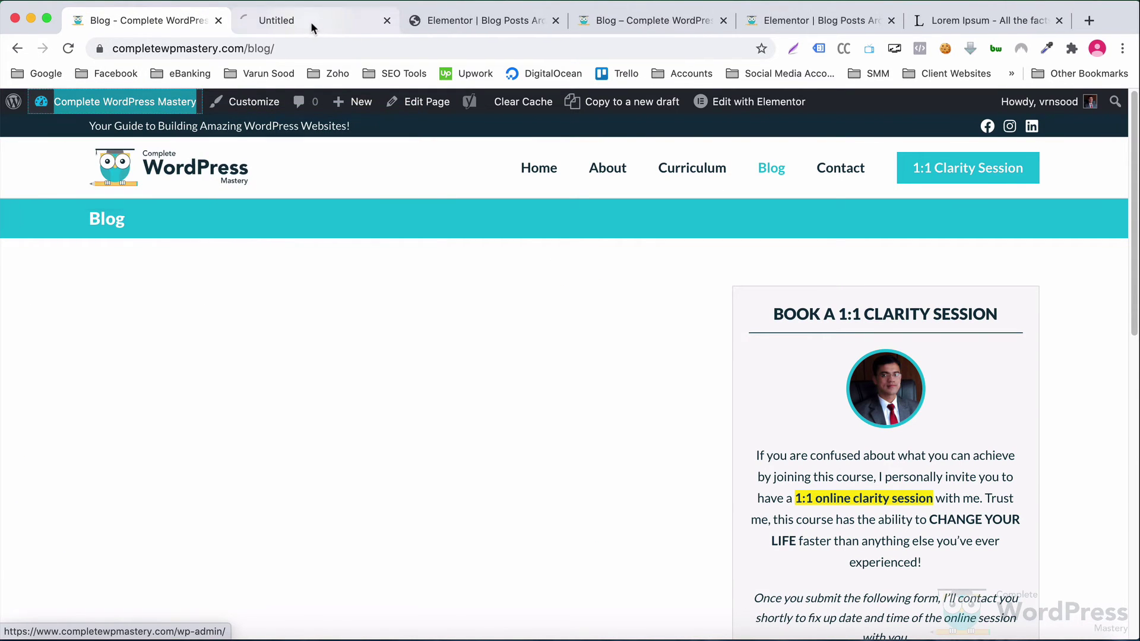
left_click(301, 24)
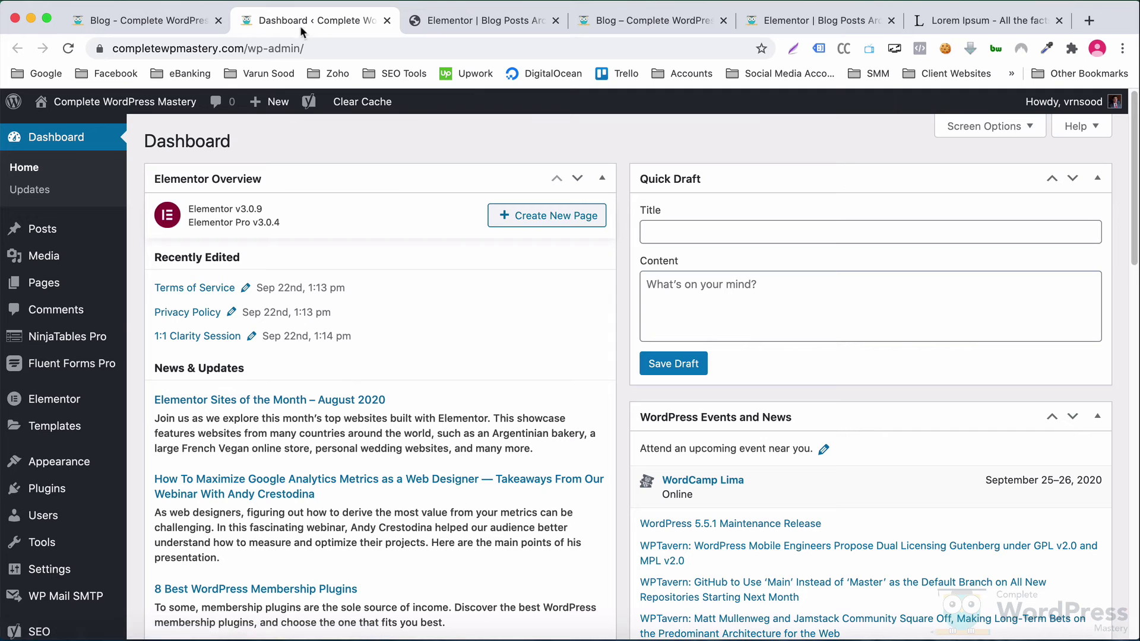
left_click(36, 229)
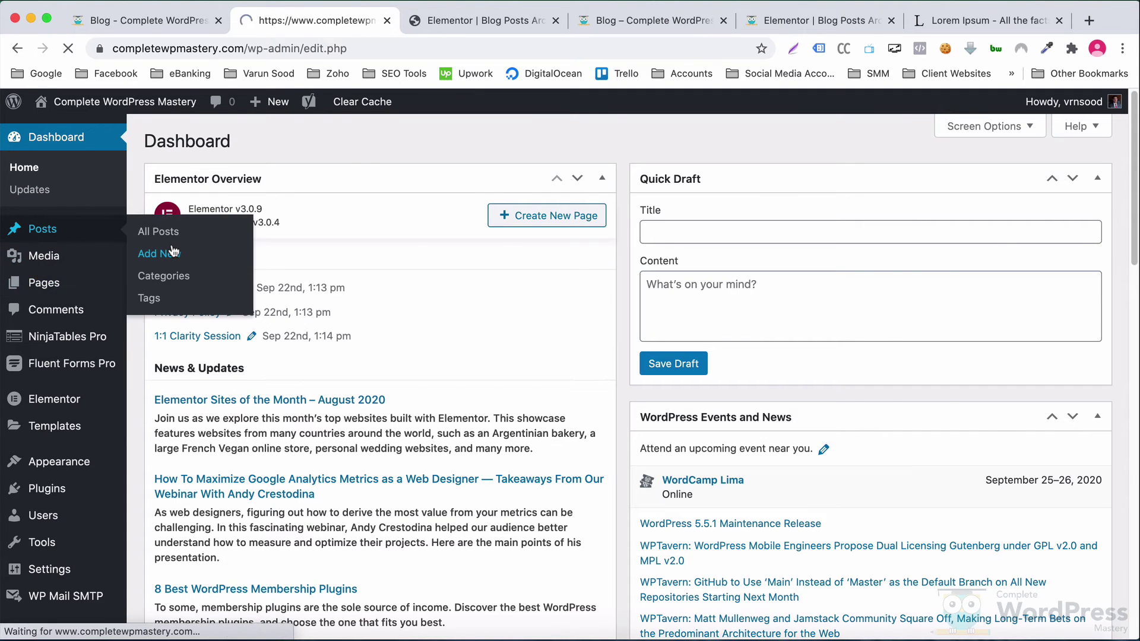
Step: Move Post 3 through Post 8 to the trash in bulk and dismiss the Yoast SEO notice
left_click(159, 260)
left_click(160, 322)
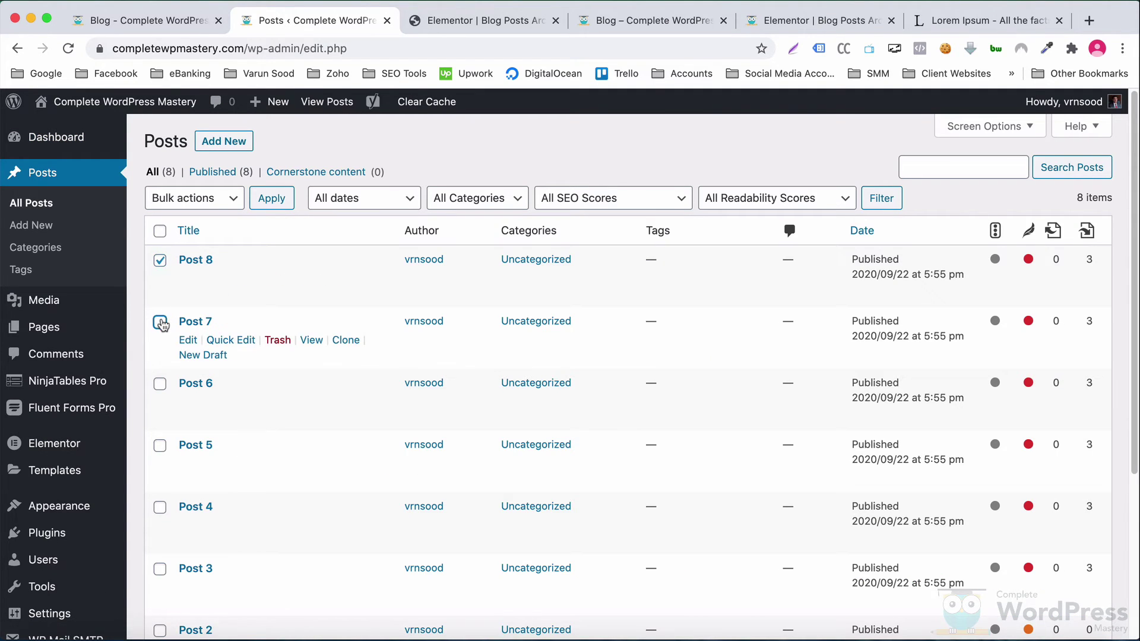
left_click(159, 385)
left_click(160, 446)
left_click(160, 507)
scroll(199, 538, "down", 1)
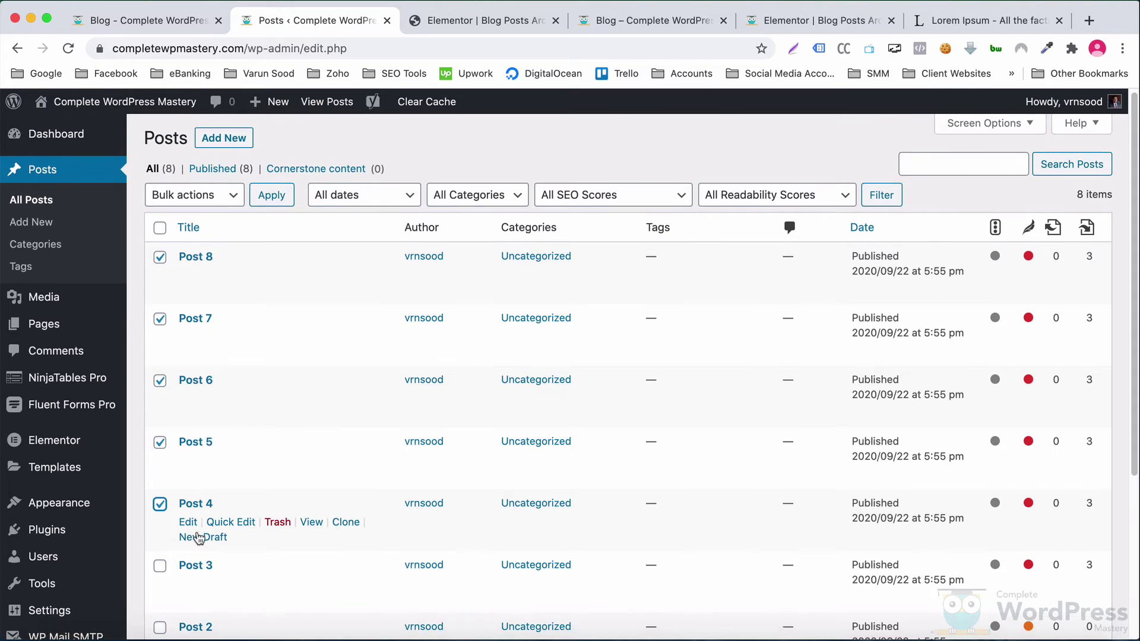
scroll(199, 539, "down", 1)
left_click(159, 531)
scroll(160, 531, "down", 2)
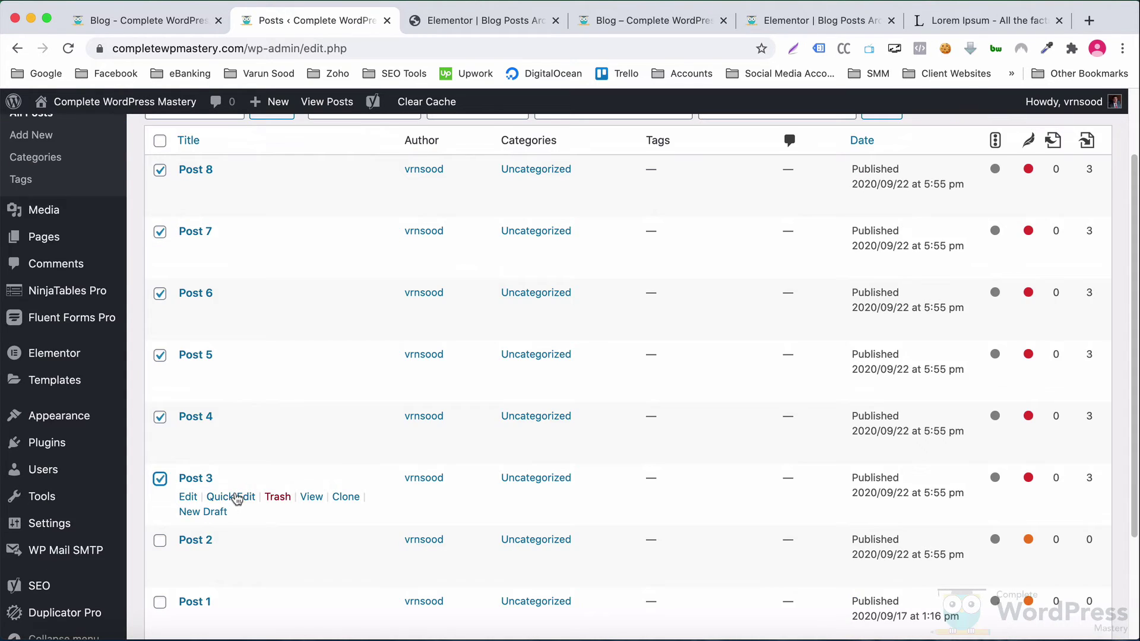
scroll(236, 498, "up", 3)
left_click(216, 198)
left_click(217, 224)
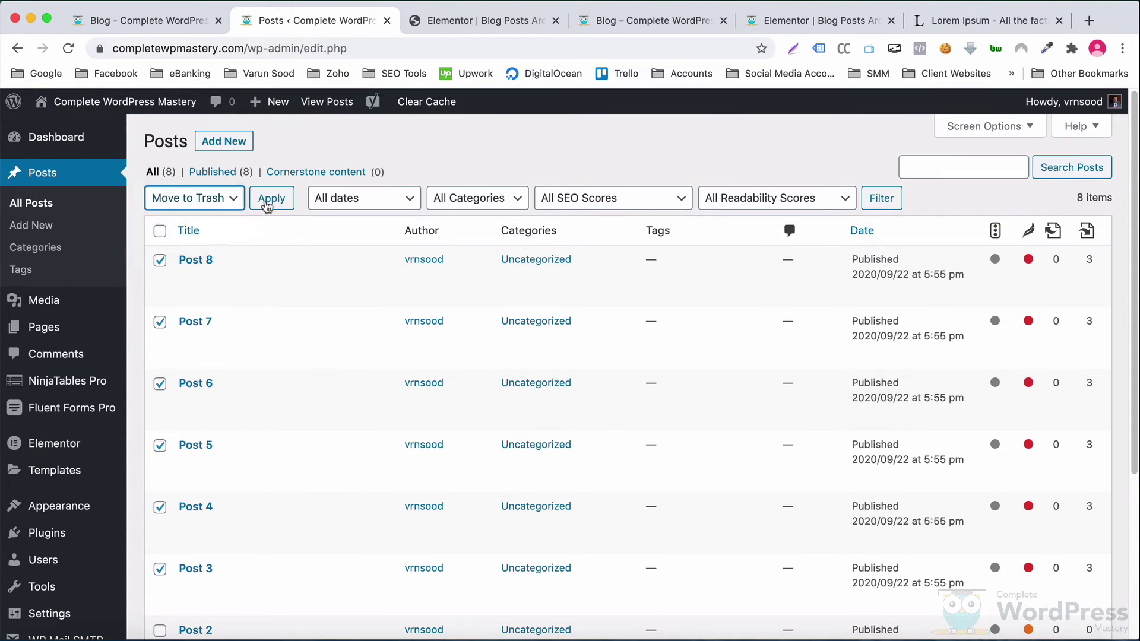
left_click(266, 202)
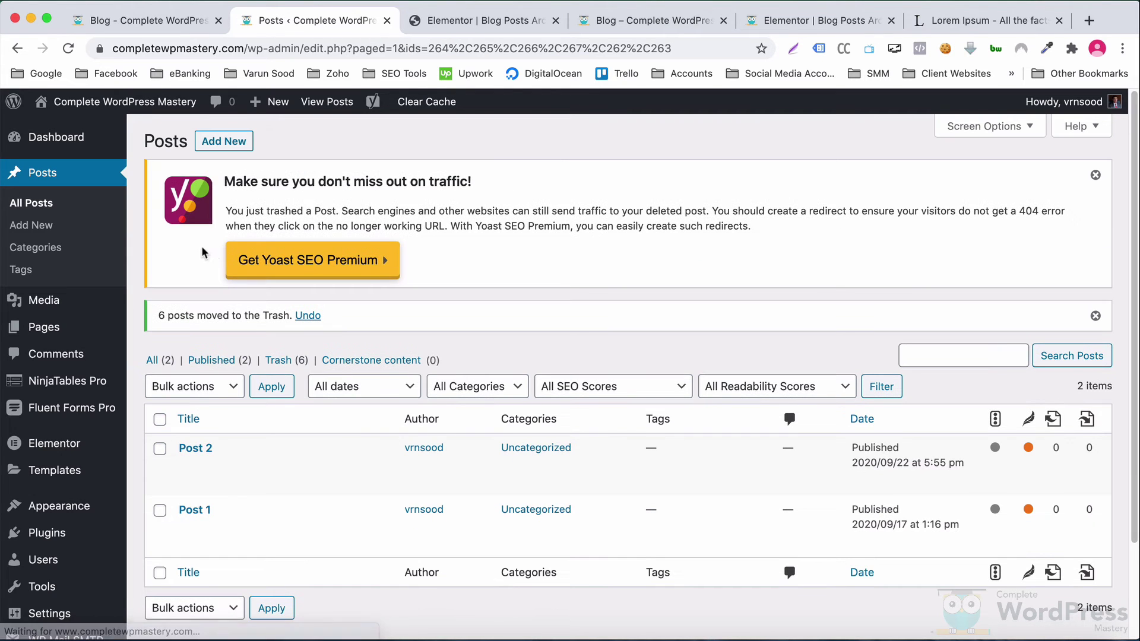
left_click(1095, 175)
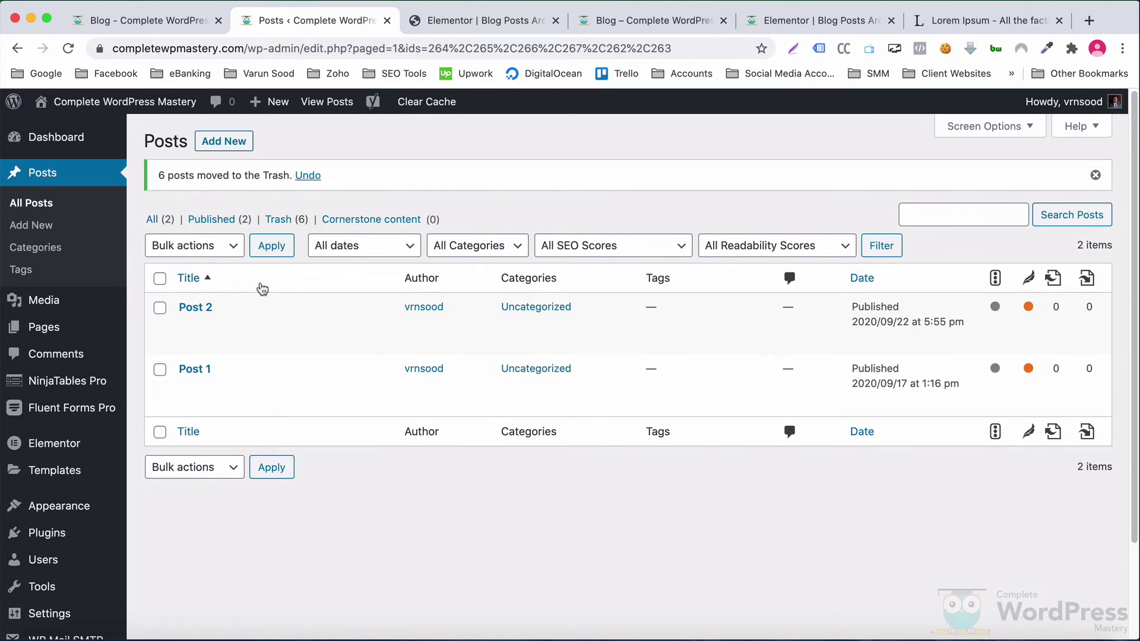
Step: Clone Post 1 and Post 2 with a bulk action
left_click(160, 278)
left_click(178, 248)
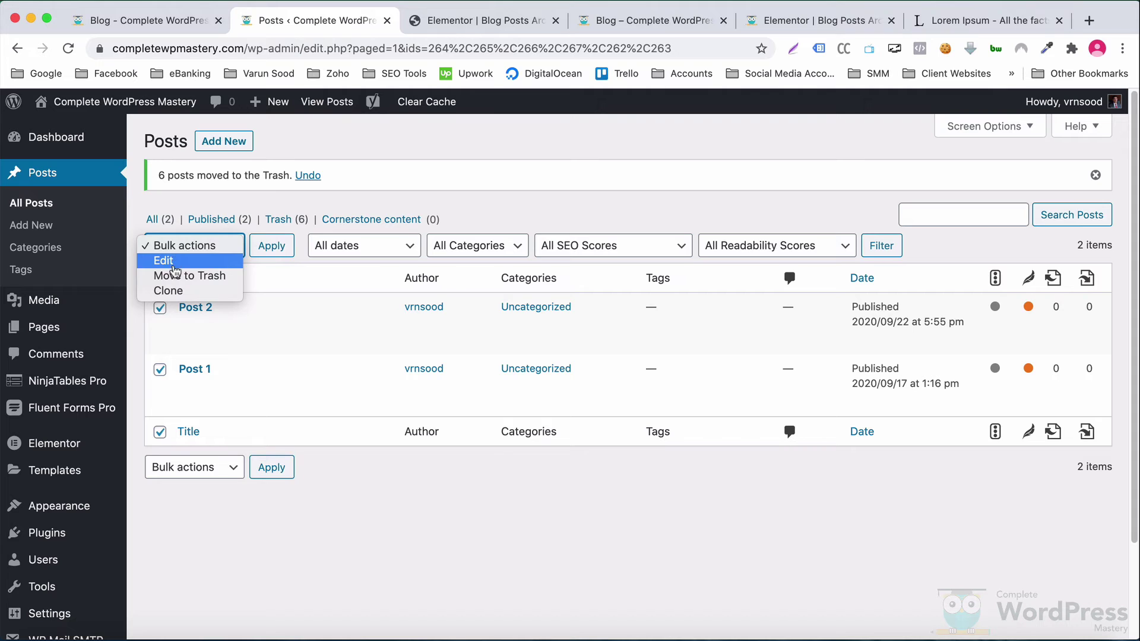
left_click(172, 291)
left_click(274, 248)
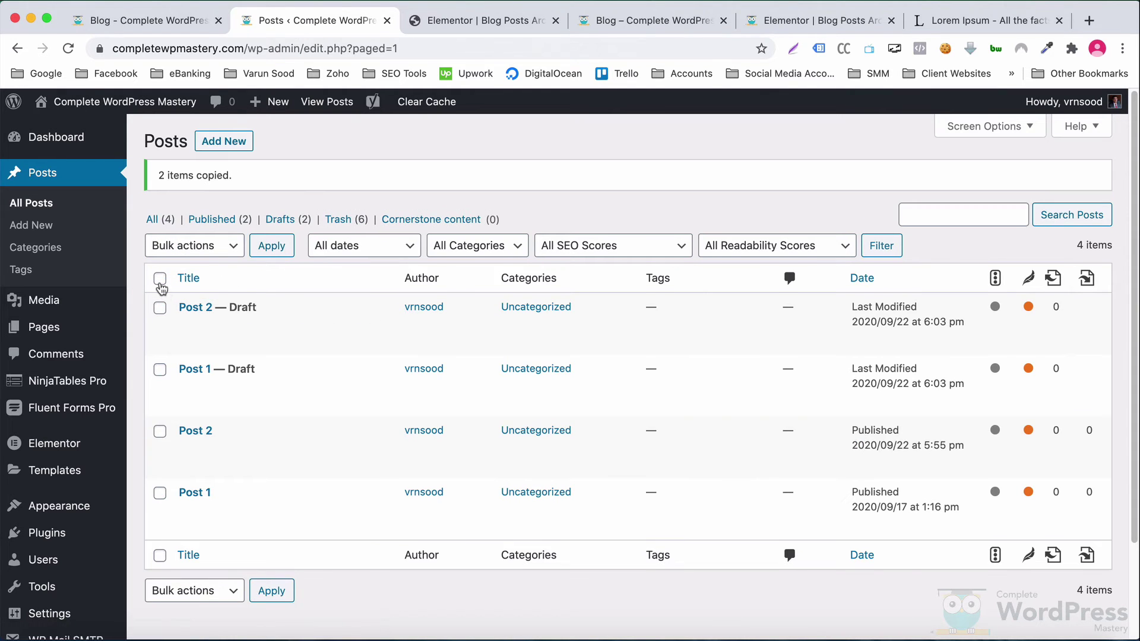
Step: Clone all four listed posts, drafts included, with a bulk action
left_click(178, 245)
left_click(172, 291)
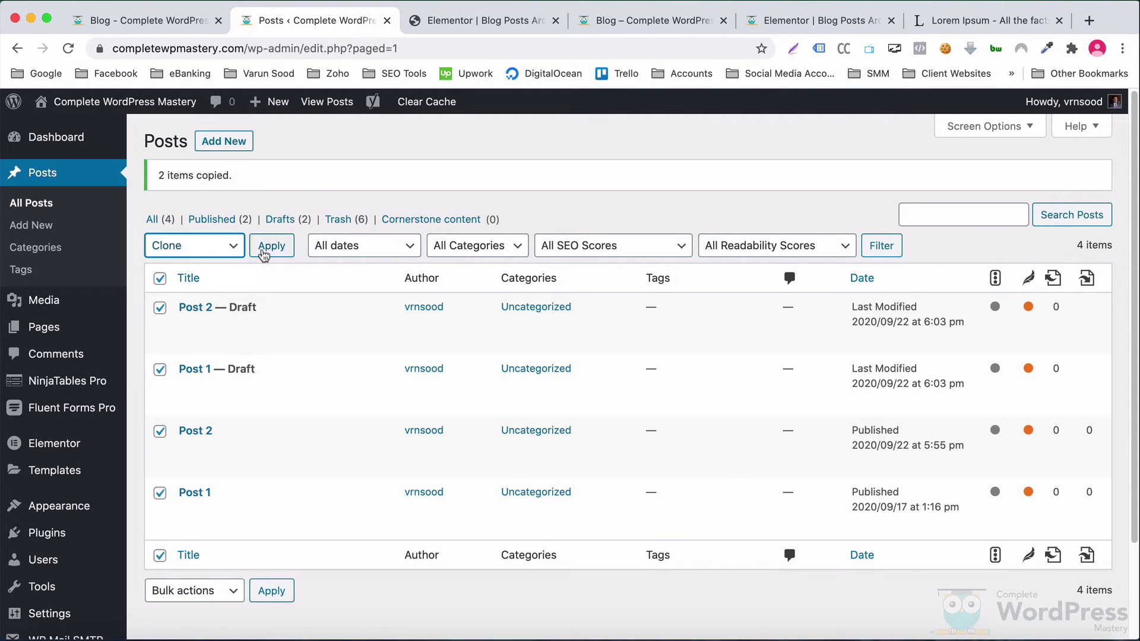
left_click(264, 254)
Step: Quick-edit the Post 1 draft directly above the published Post 2: title it Post 3 and set its status to Published
scroll(297, 356, "down", 3)
left_click(241, 353)
key("BackSpace")
type("3")
left_click(790, 466)
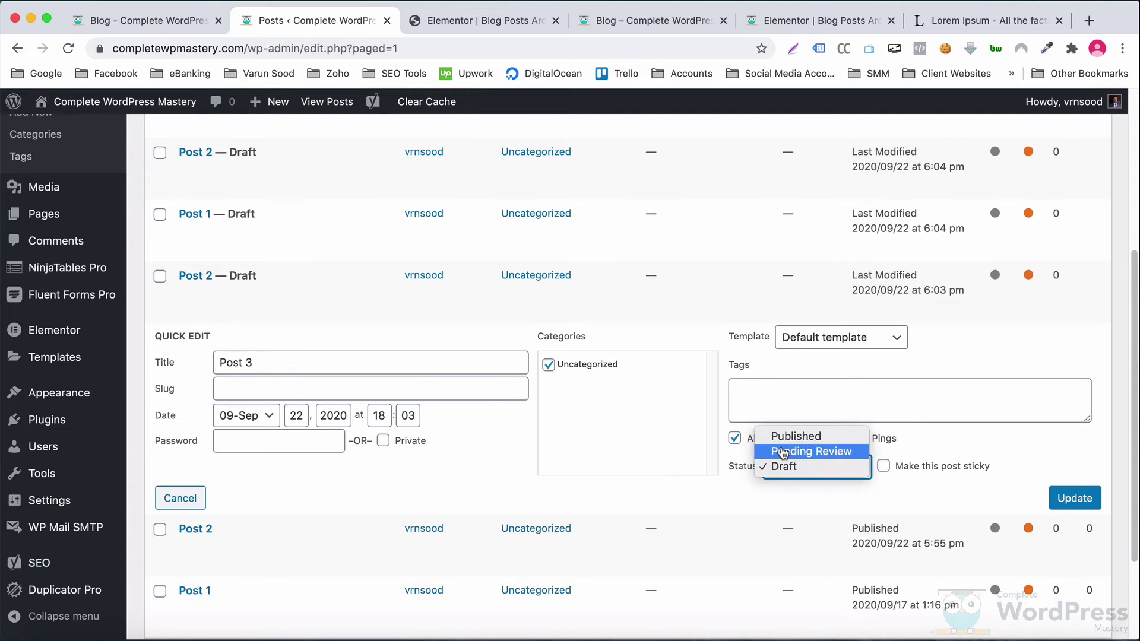
left_click(796, 437)
key("Return")
Step: Quick-edit the Post 2 draft directly above Post 3: title it Post 4 and set its status to Published
left_click(243, 291)
key("BackSpace")
type("4")
left_click(790, 404)
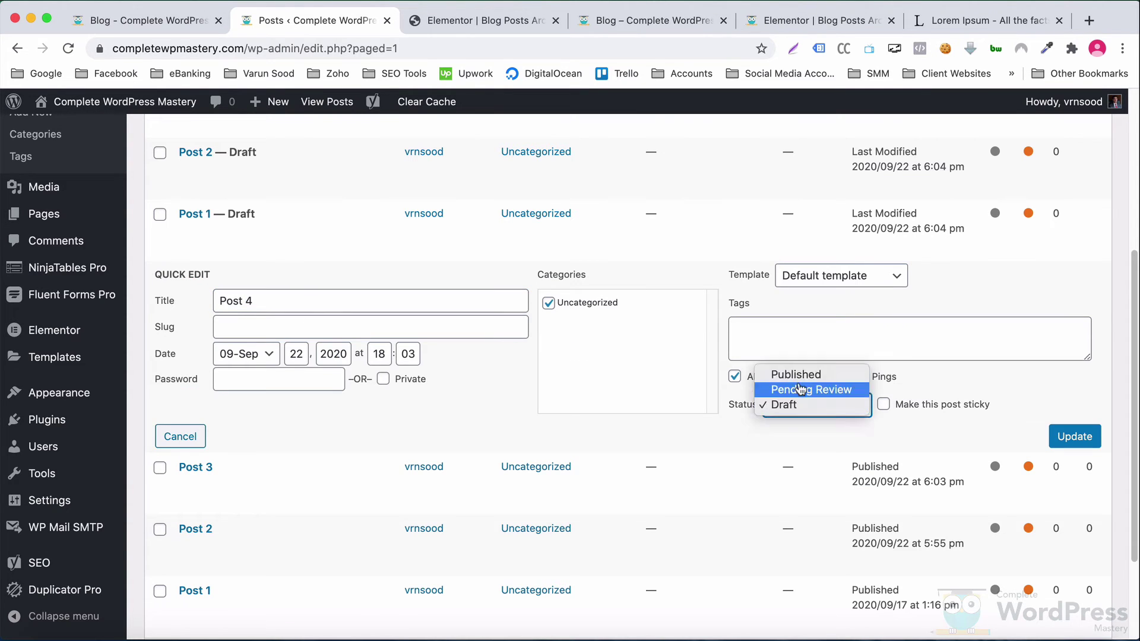
left_click(796, 374)
left_click(1074, 437)
Step: Quick-edit the Post 1 draft directly above Post 4: title it Post 5 and set its status to Published
left_click(244, 239)
key("BackSpace")
type("5")
left_click(816, 343)
left_click(796, 313)
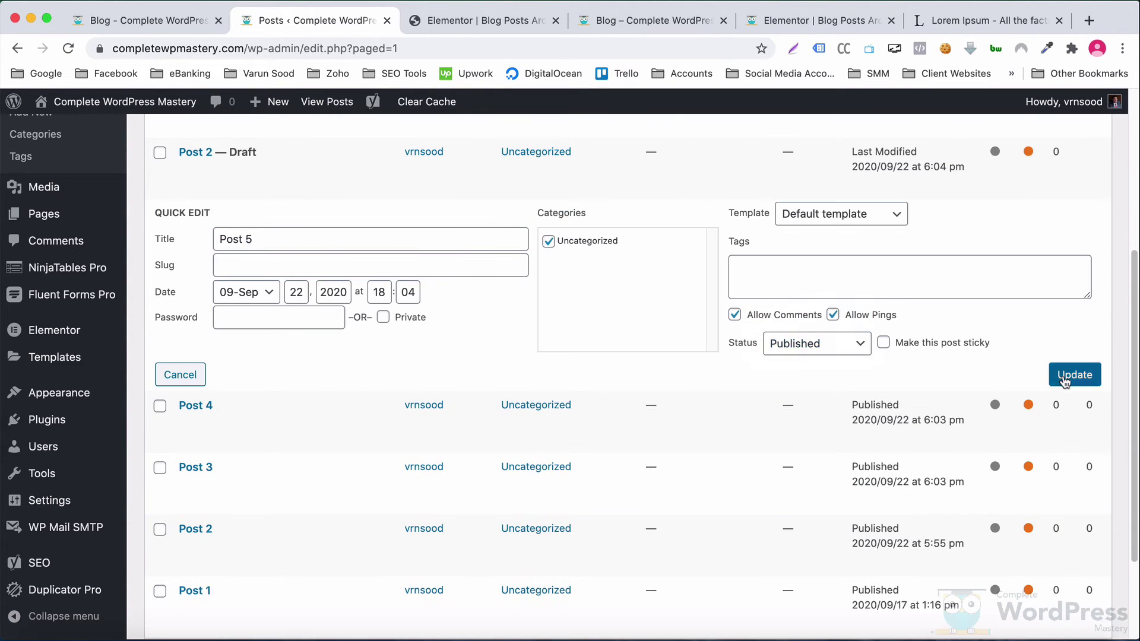
left_click(1075, 374)
Step: Quick-edit the Post 2 draft directly above Post 5: title it Post 6 and set its status to Published
left_click(230, 171)
key("BackSpace")
type("6")
left_click(817, 287)
left_click(793, 249)
left_click(1073, 314)
Step: Quick-edit the remaining Post 1 draft: title it Post 7 and set its status to Published
scroll(236, 316, "up", 3)
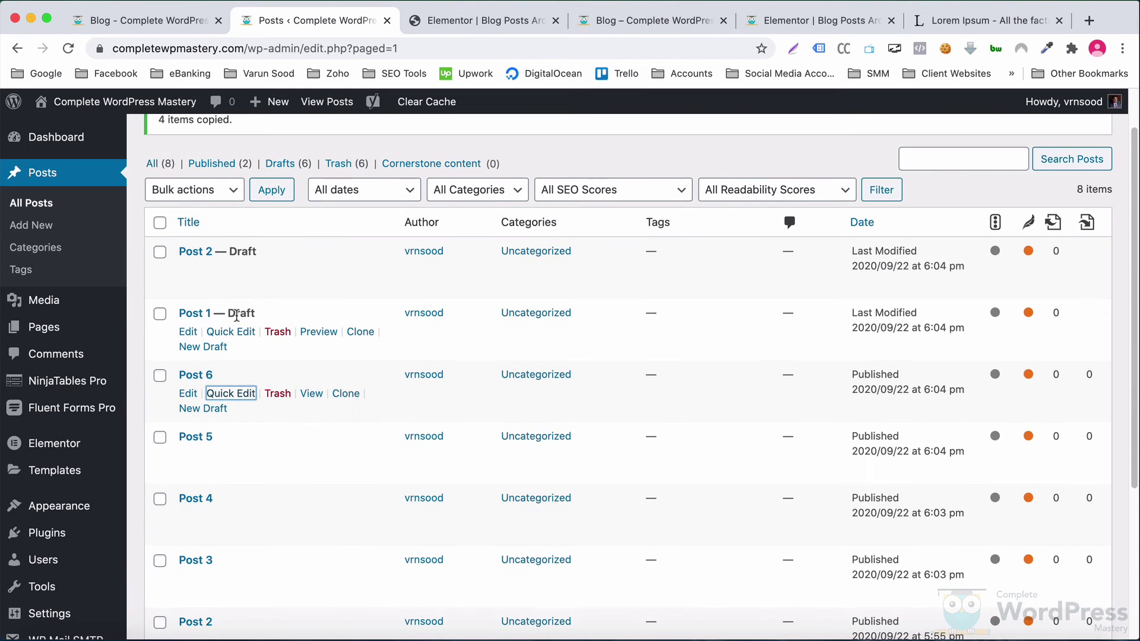
left_click(230, 331)
left_click(244, 338)
key("BackSpace")
type("7")
left_click(817, 443)
left_click(795, 412)
left_click(1075, 473)
Step: Quick-edit the last Post 2 draft: title it Post 8 and set its status to Published
left_click(230, 269)
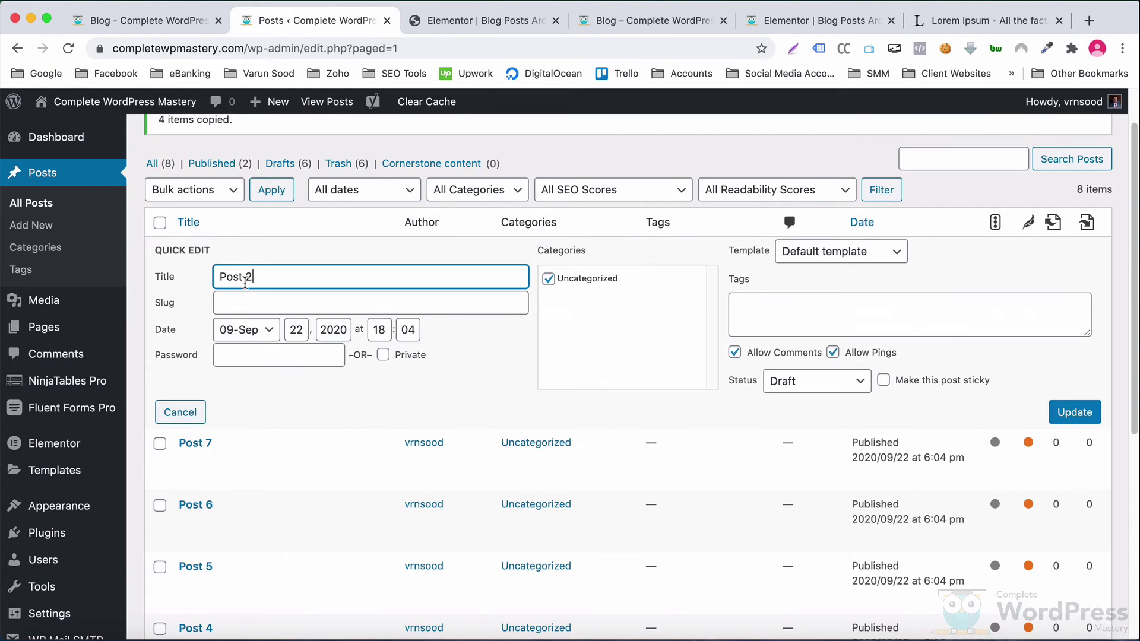
left_click(276, 278)
key("BackSpace")
type("8")
left_click(772, 381)
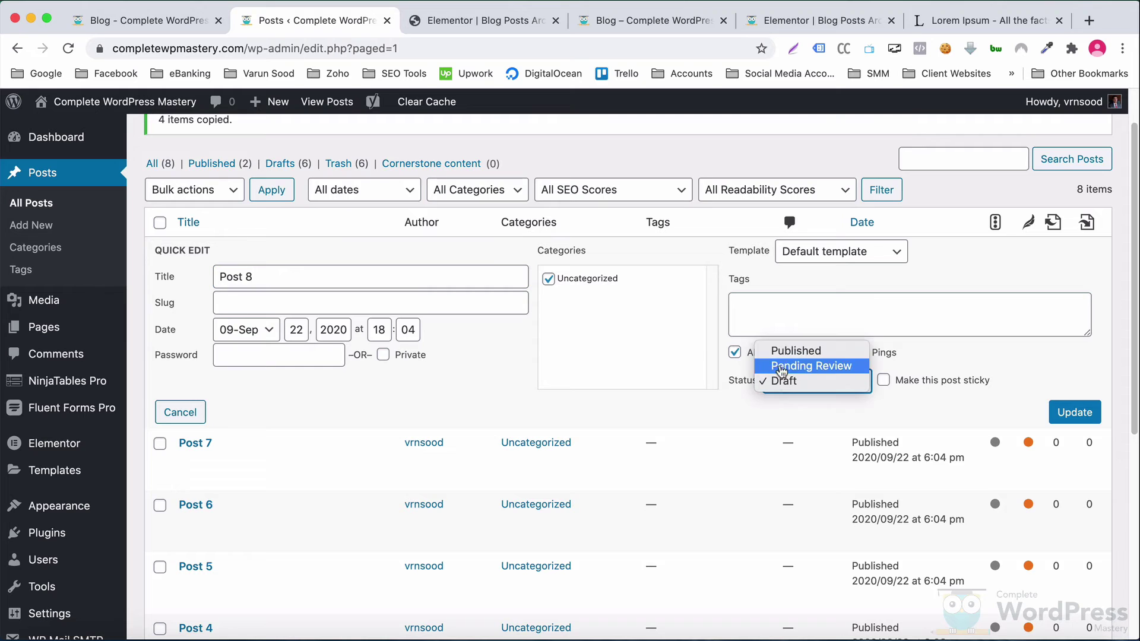
left_click(779, 352)
left_click(1068, 411)
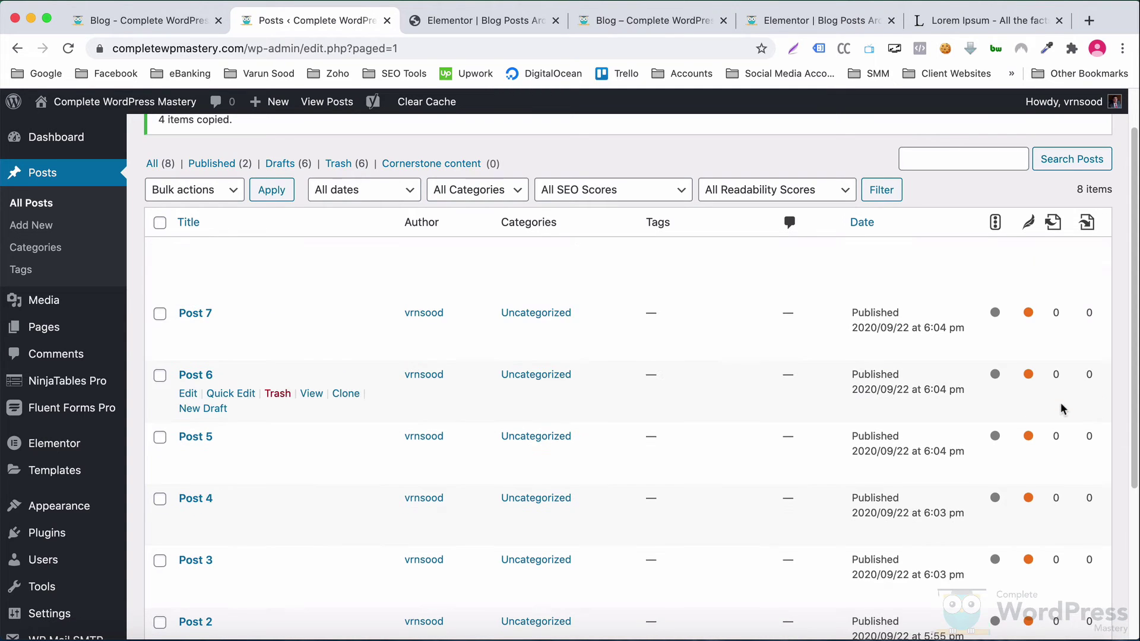
Step: Close the Posts list and reload the Elementor editor of the Blog Posts Archive template
left_click(387, 20)
left_click(275, 23)
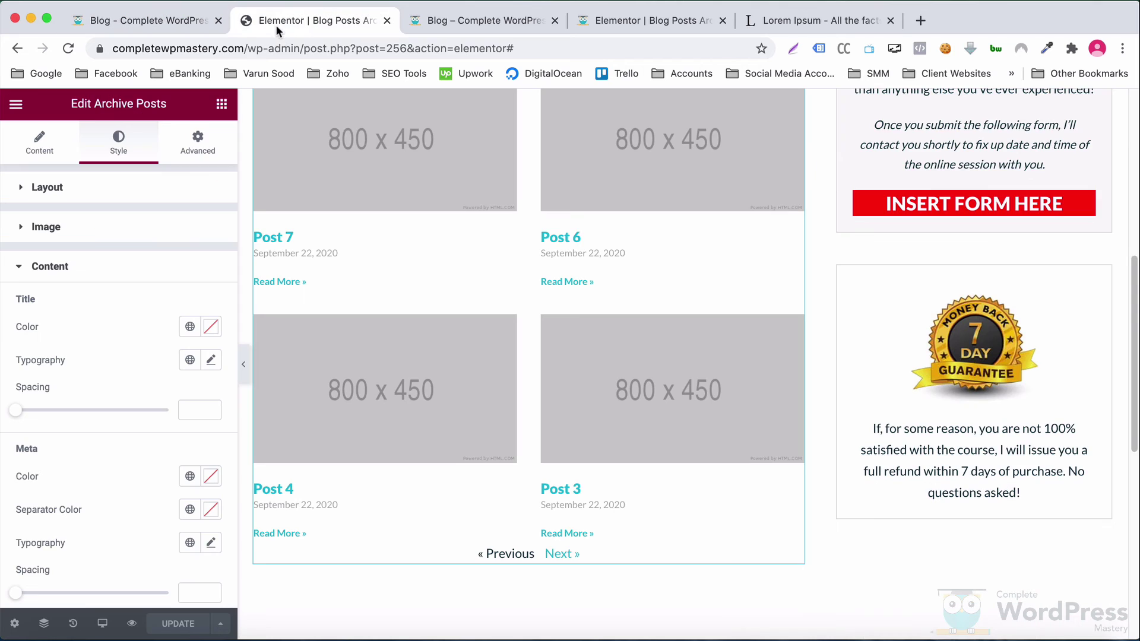
left_click(68, 48)
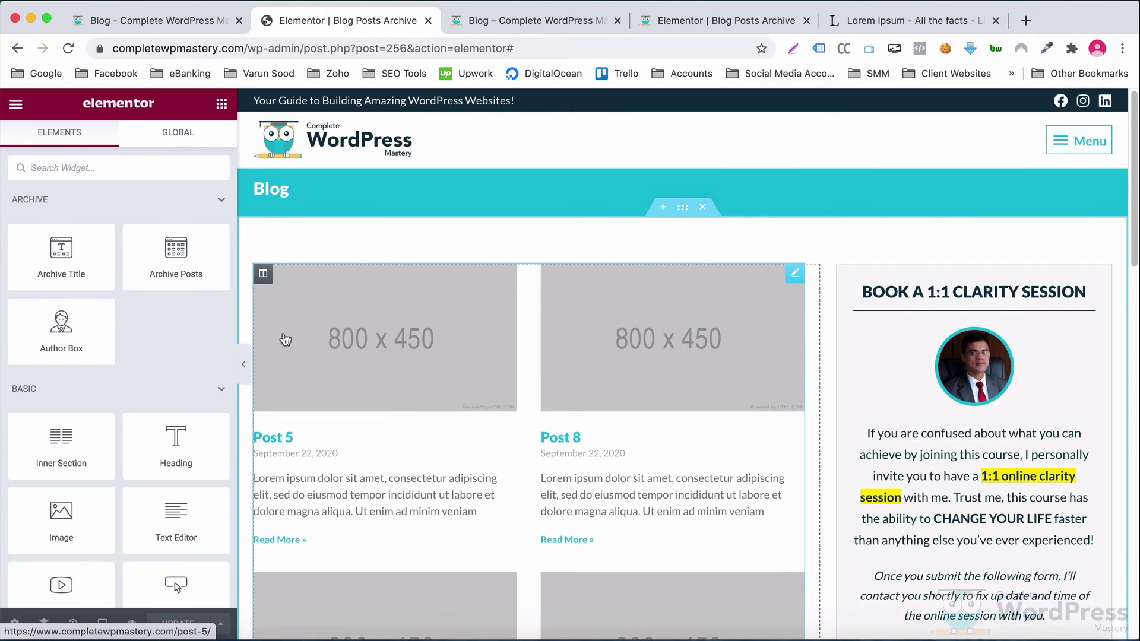
Step: Set the title color of the Archive Posts to the dark navy global color in the content style settings
left_click(350, 381)
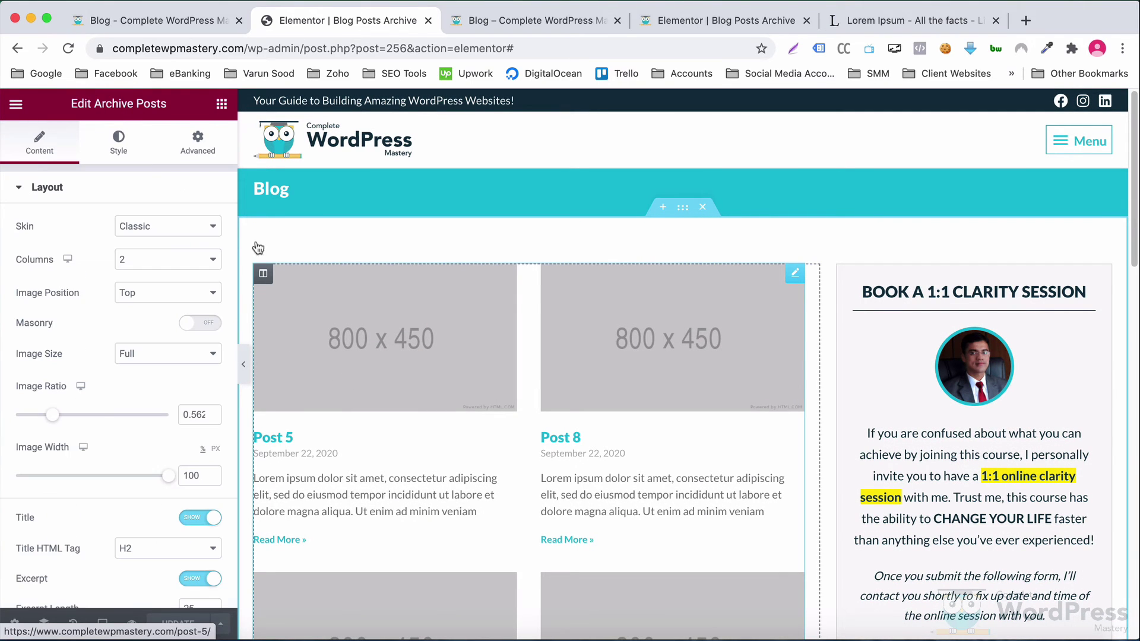
left_click(121, 156)
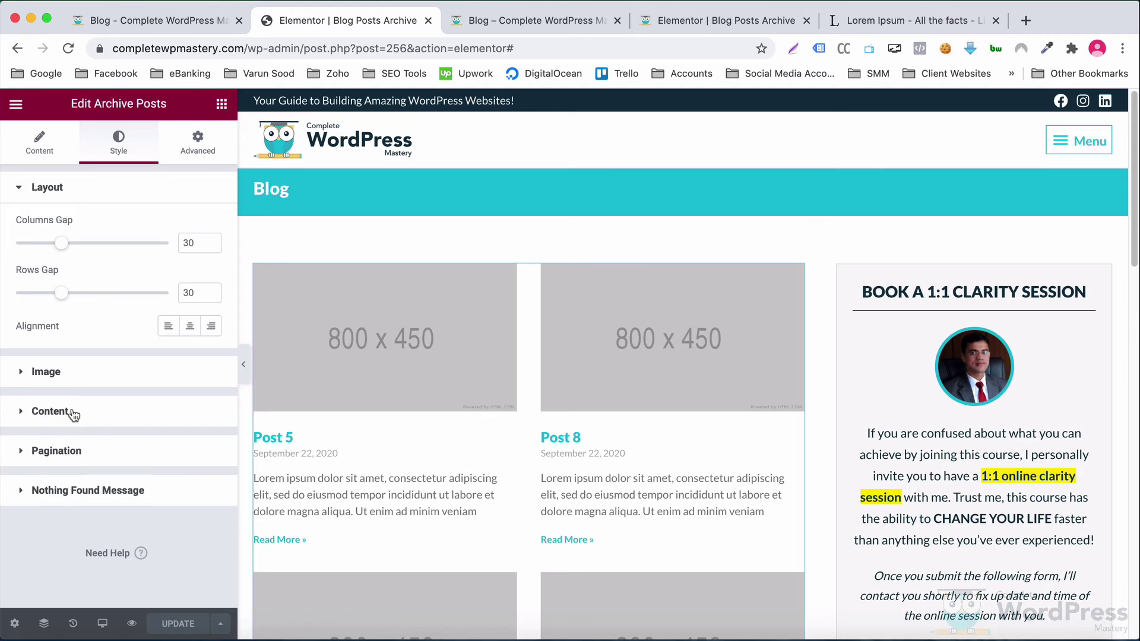
left_click(50, 411)
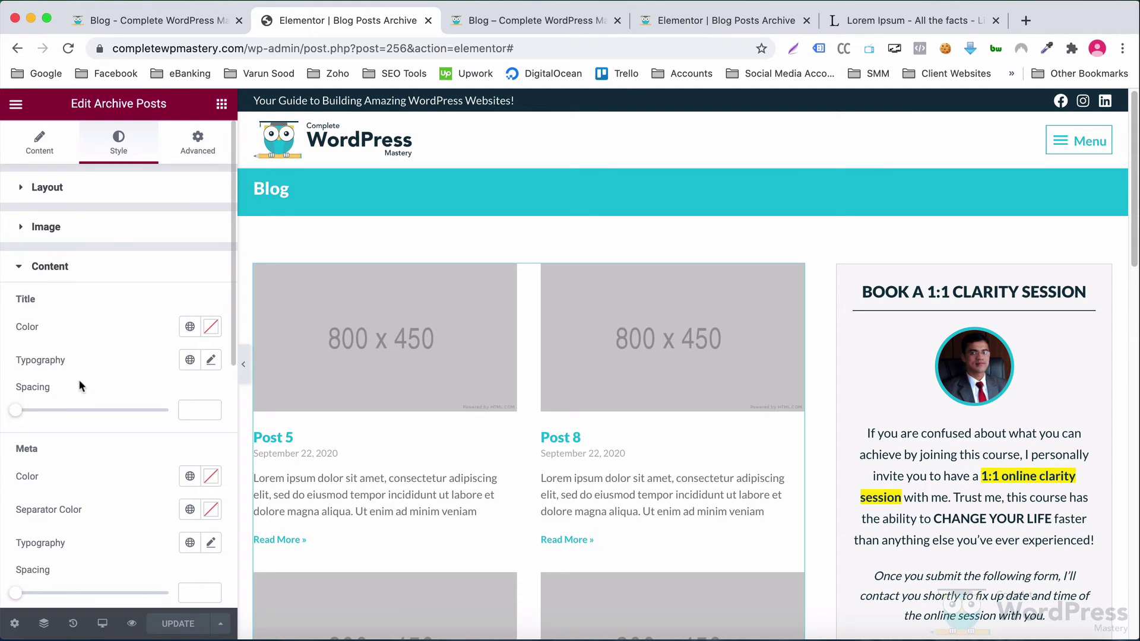
scroll(79, 380, "down", 1)
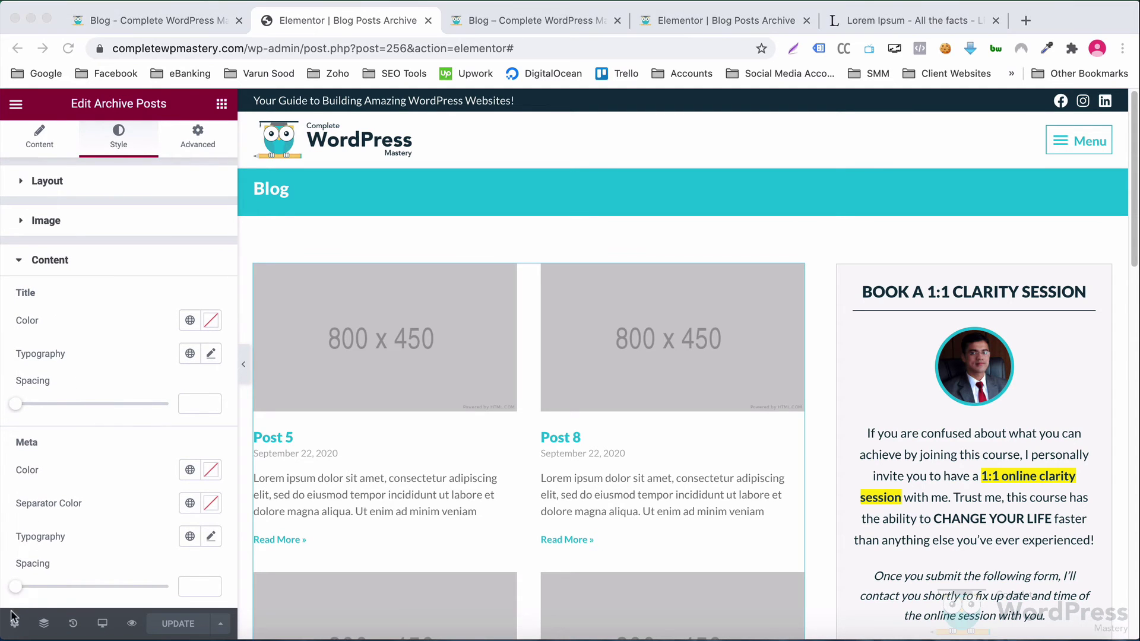
left_click(190, 320)
left_click(147, 391)
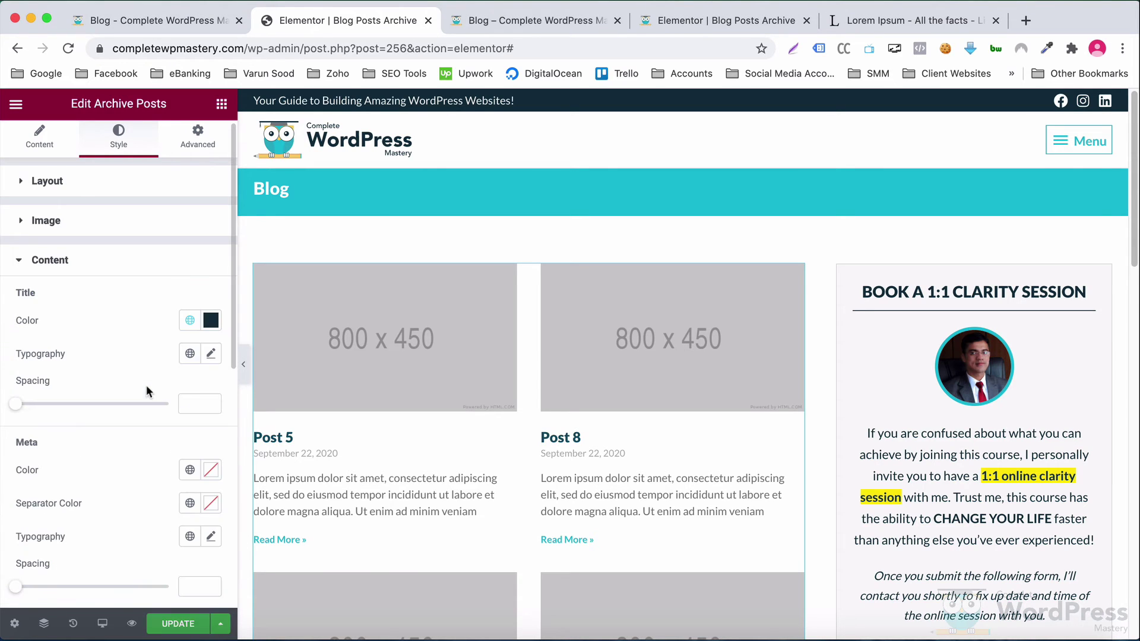
Step: Set the post title typography to size 18 px and weight 700, and the title spacing to 10
left_click(211, 353)
left_click(178, 488)
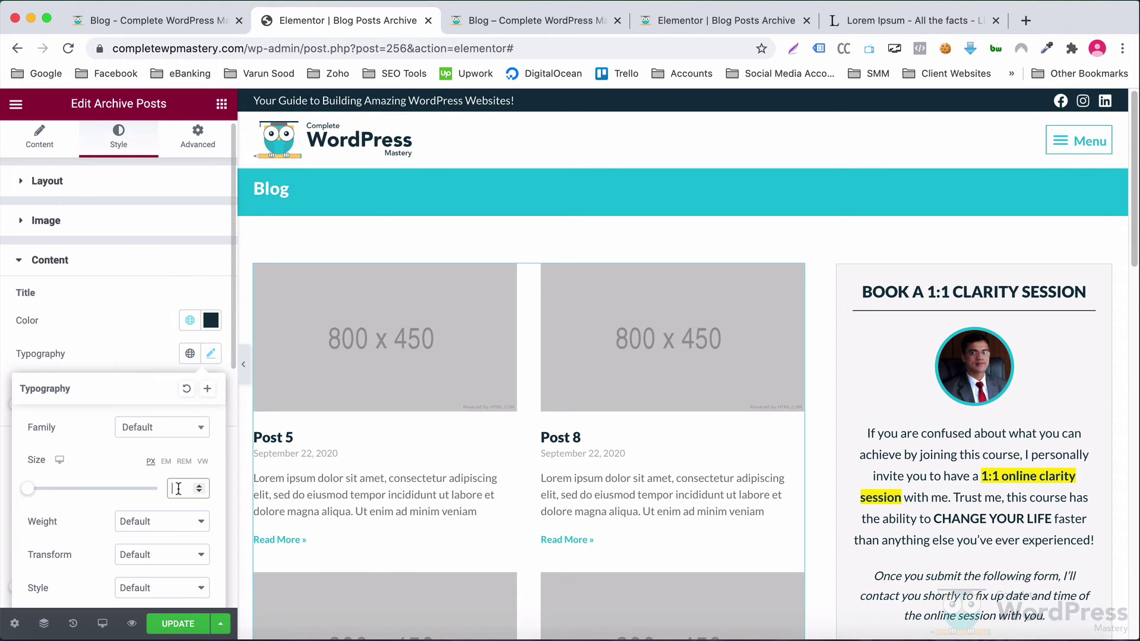
type("16")
left_click(162, 522)
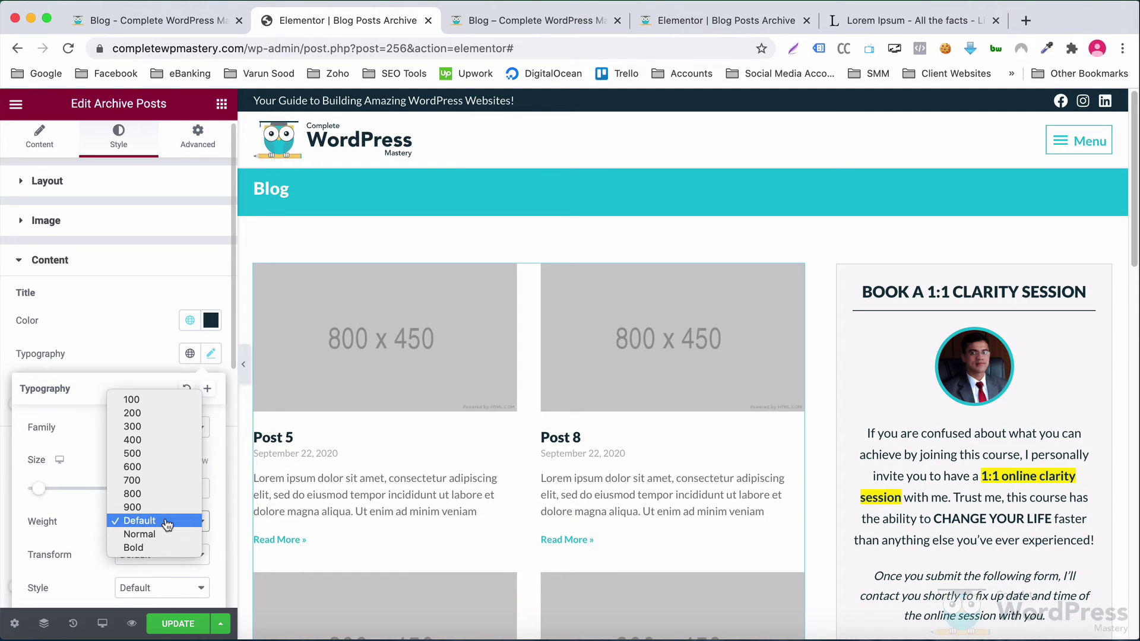
left_click(156, 480)
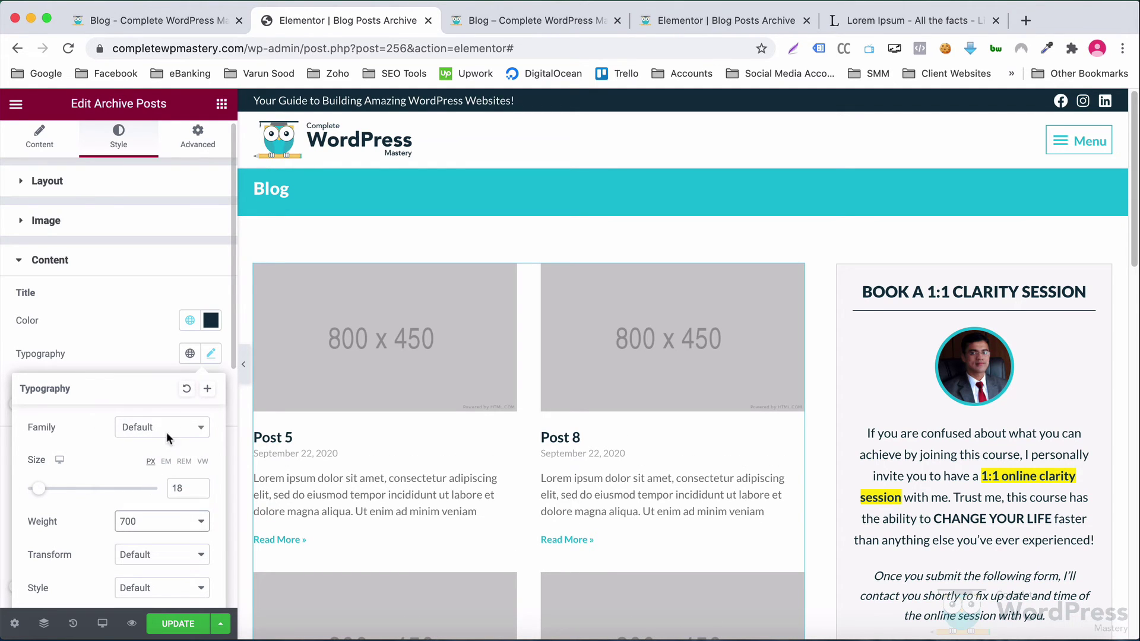
left_click(211, 353)
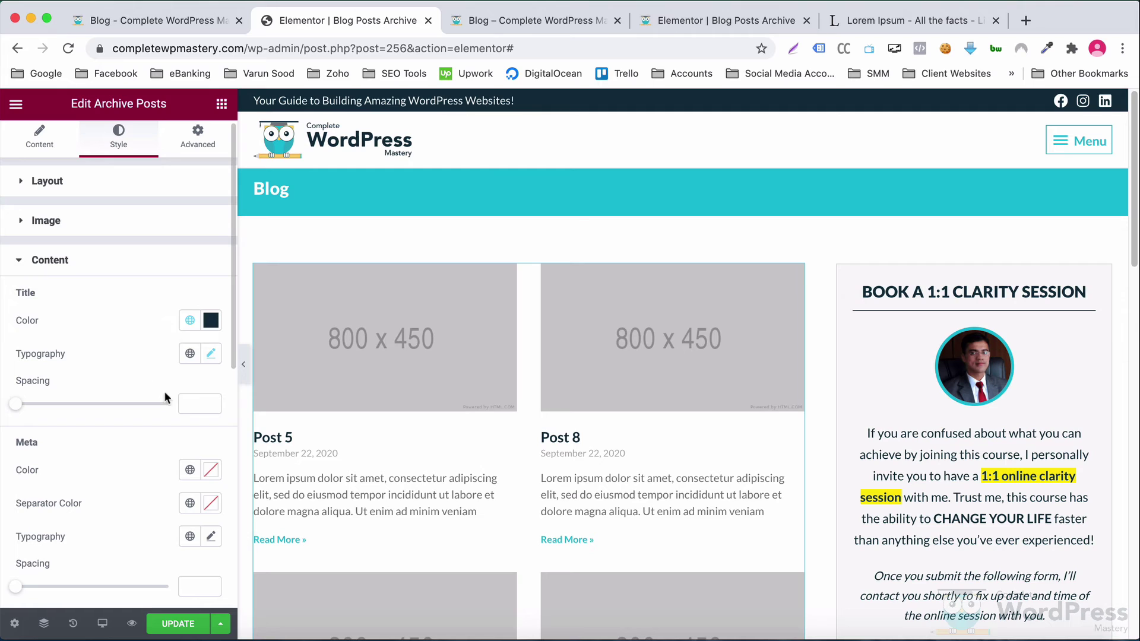
type("10")
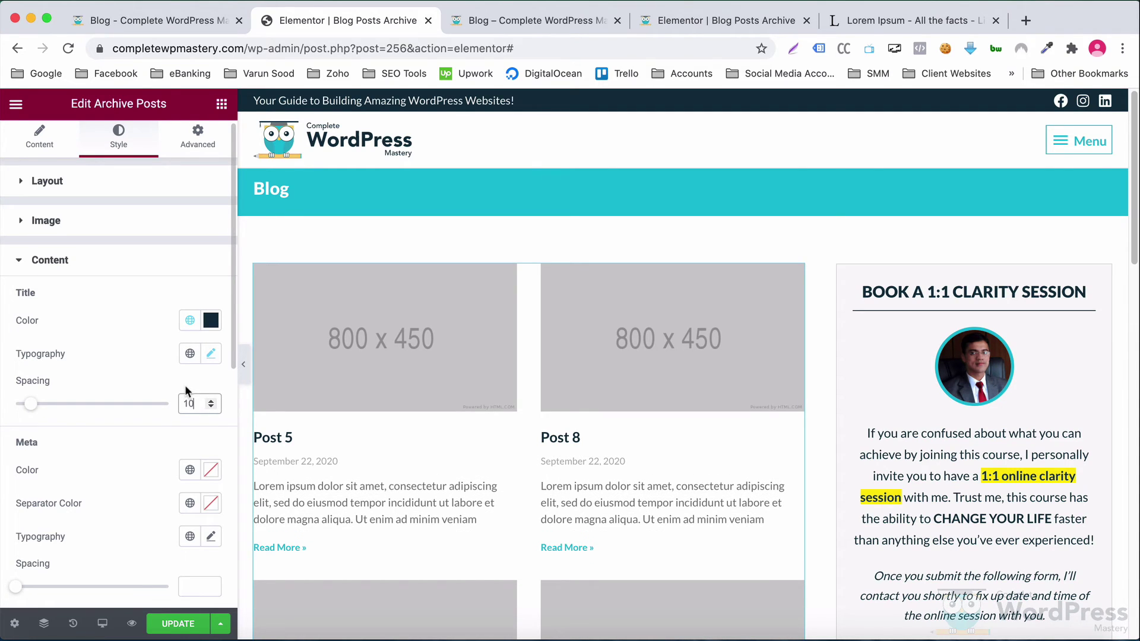
scroll(184, 386, "down", 3)
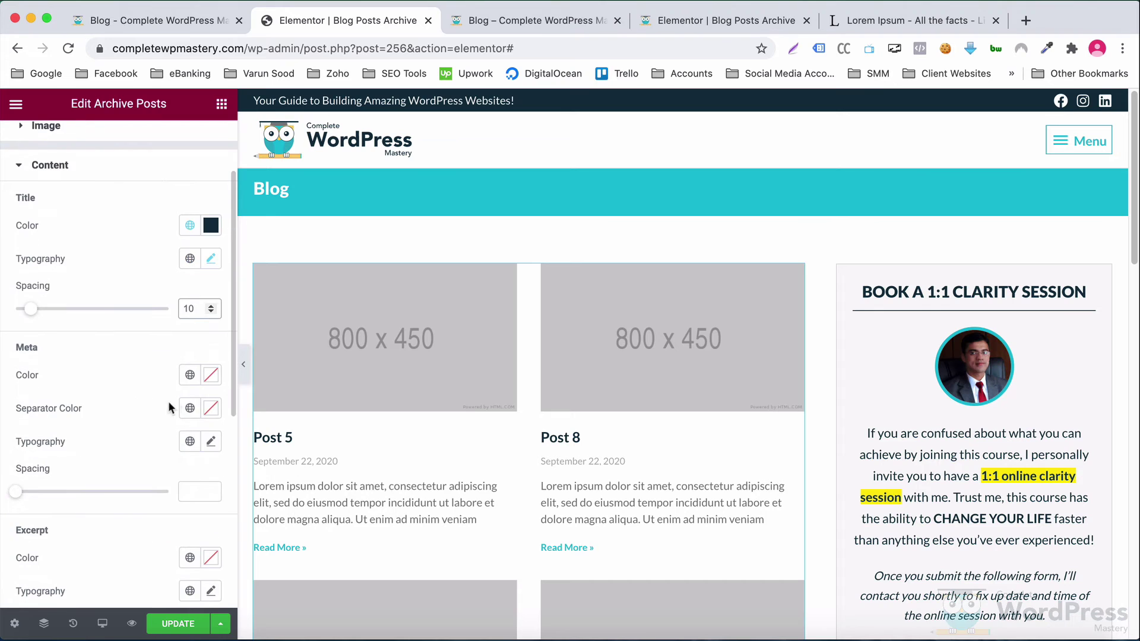
Step: Set the meta color of the Archive Posts to the grey global color
left_click(190, 375)
scroll(159, 243, "down", 4)
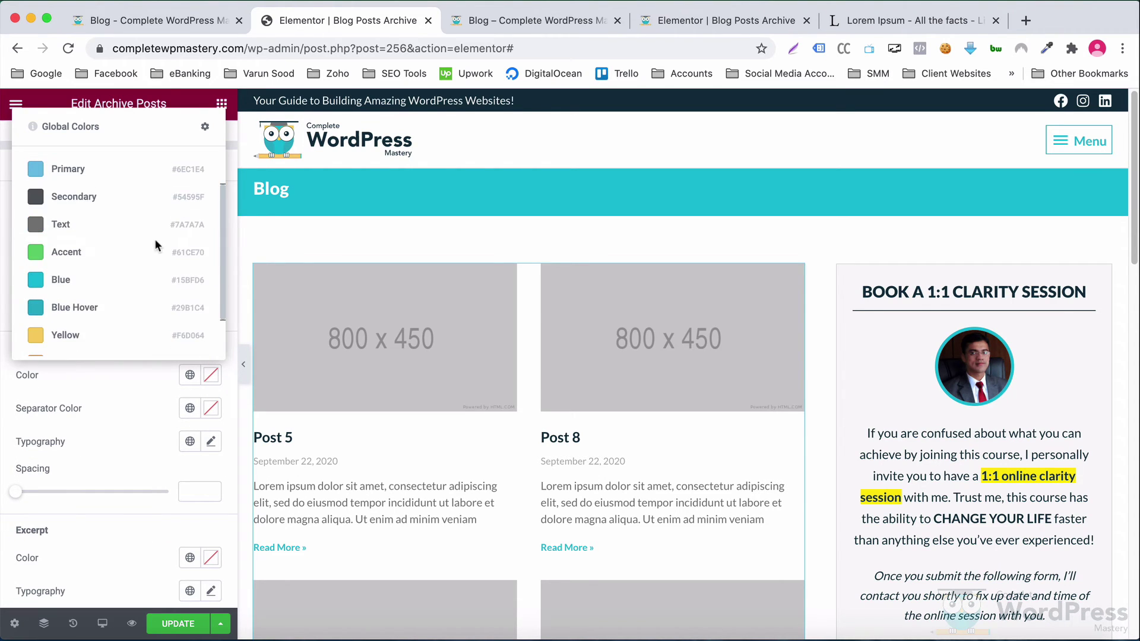
left_click(163, 336)
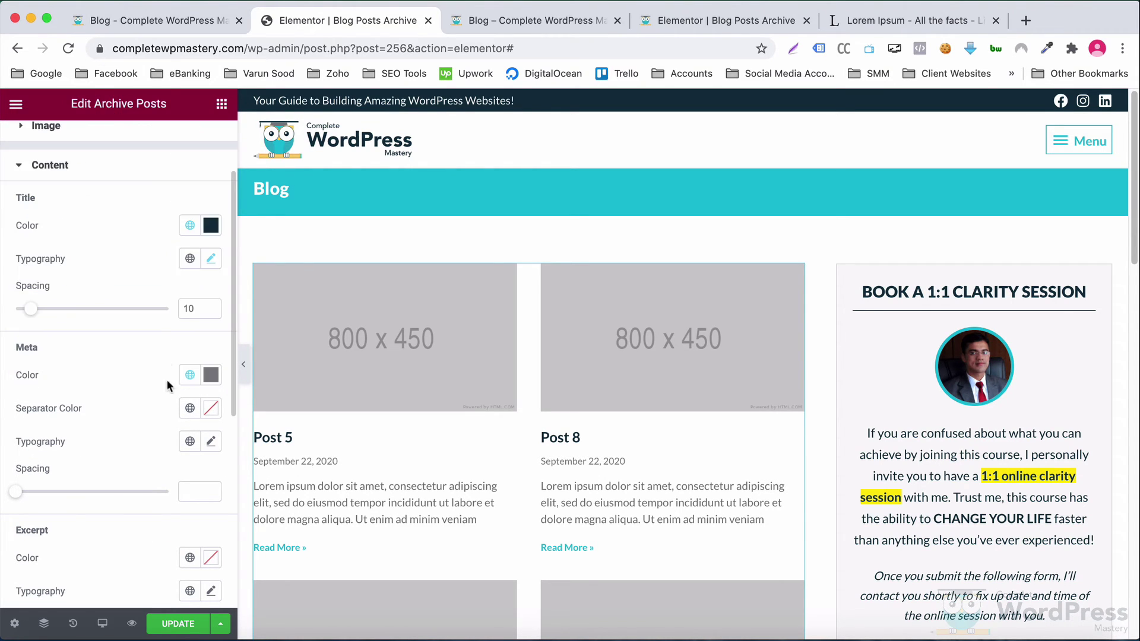
Step: Set the post meta typography size to 15 px and the meta spacing to 10
left_click(210, 442)
scroll(178, 493, "down", 1)
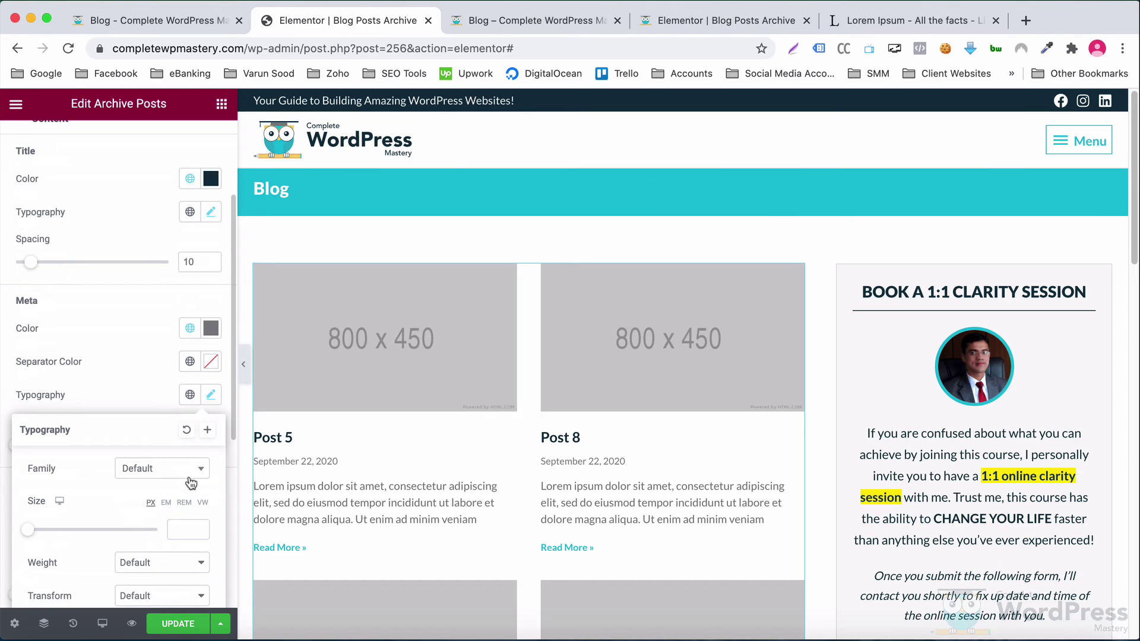
left_click(182, 523)
type("15")
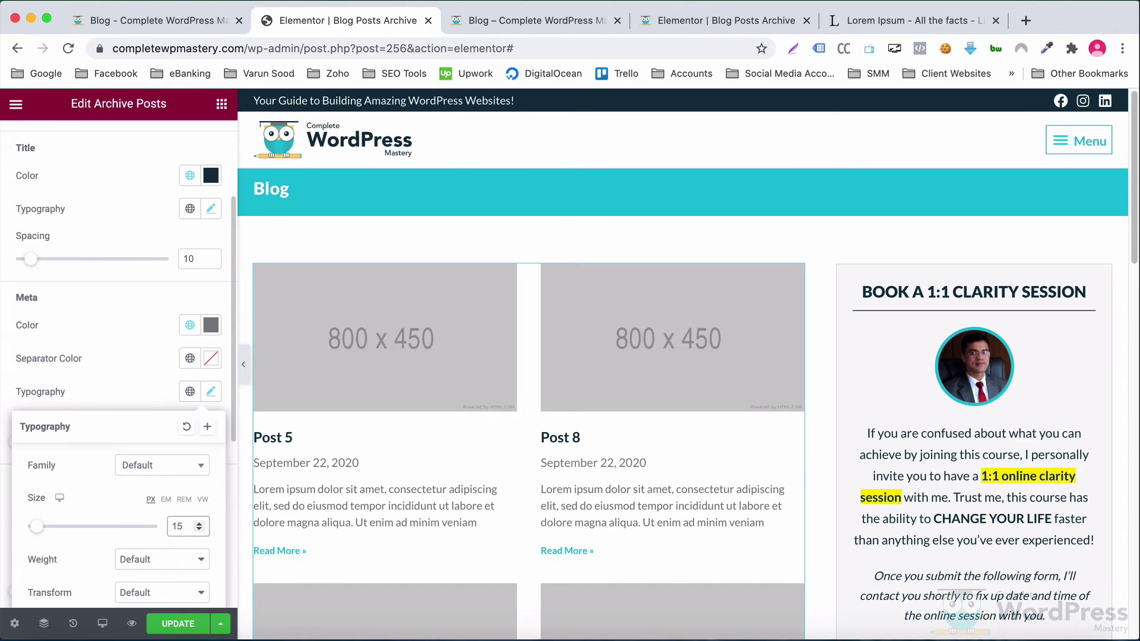
left_click(209, 397)
scroll(192, 402, "down", 1)
left_click(192, 416)
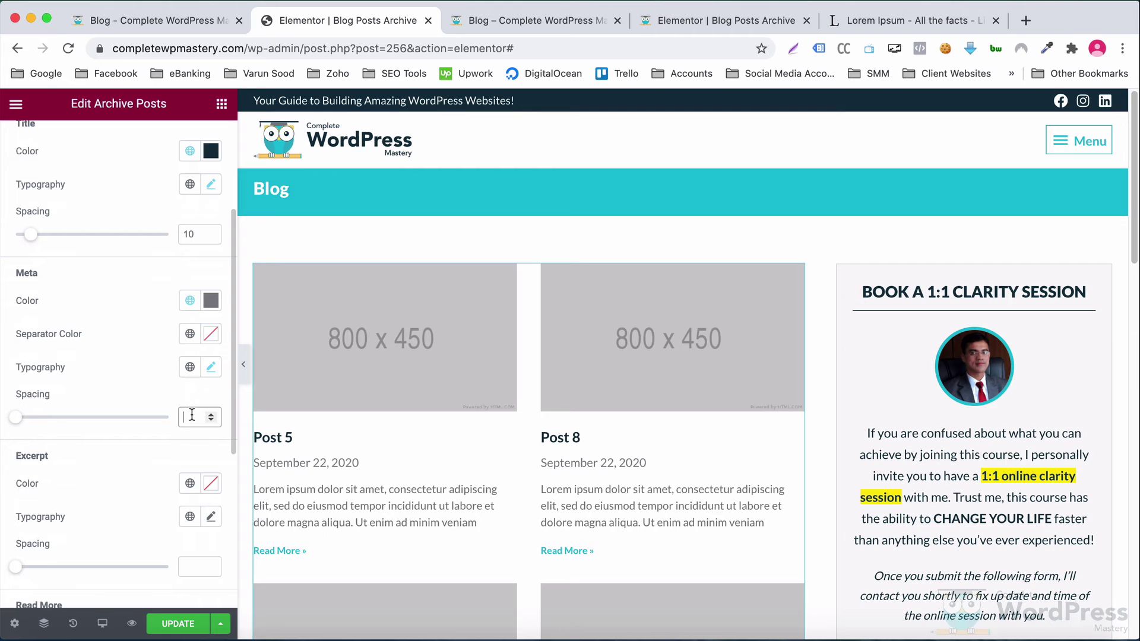
type("10")
Step: Set the excerpt color to the dark navy Text global color and its typography size to 16 px
scroll(184, 427, "down", 3)
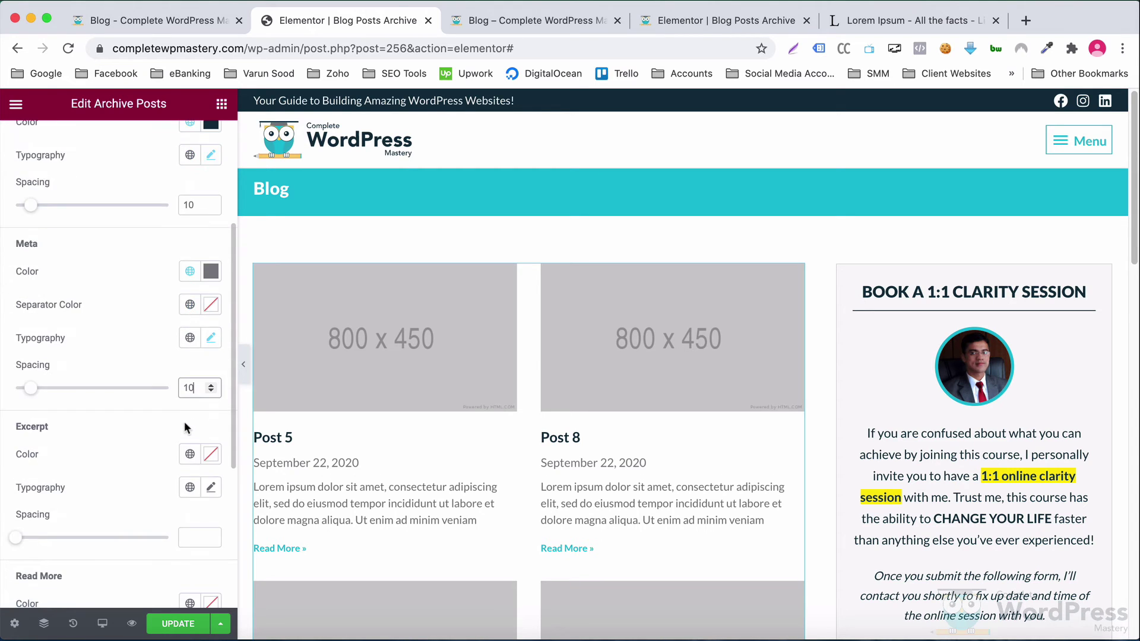
left_click(190, 409)
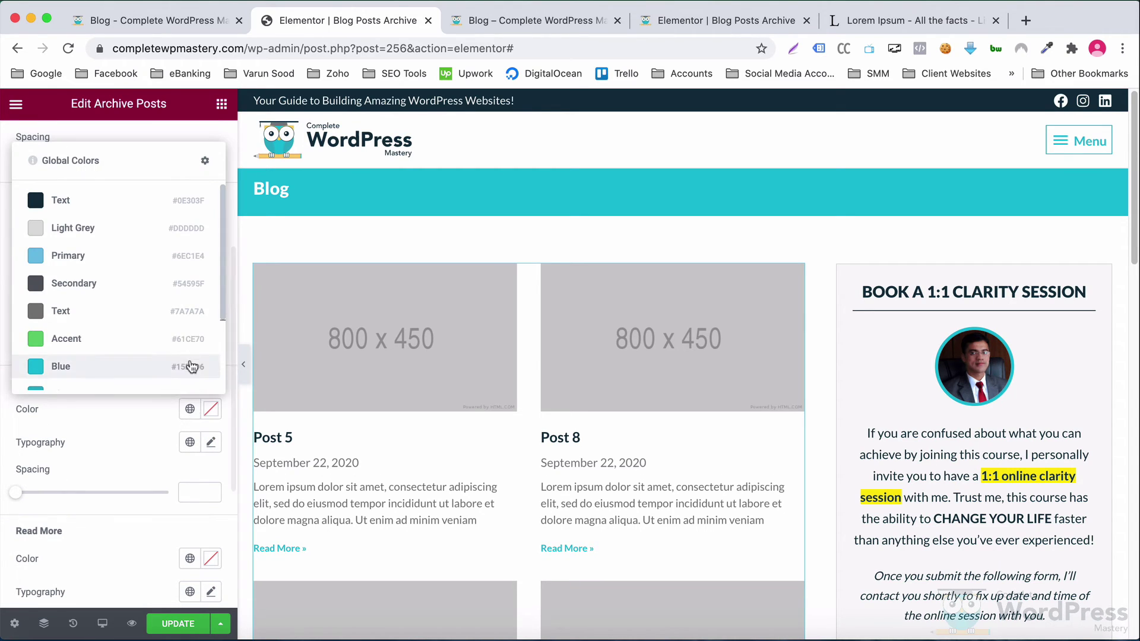
left_click(98, 205)
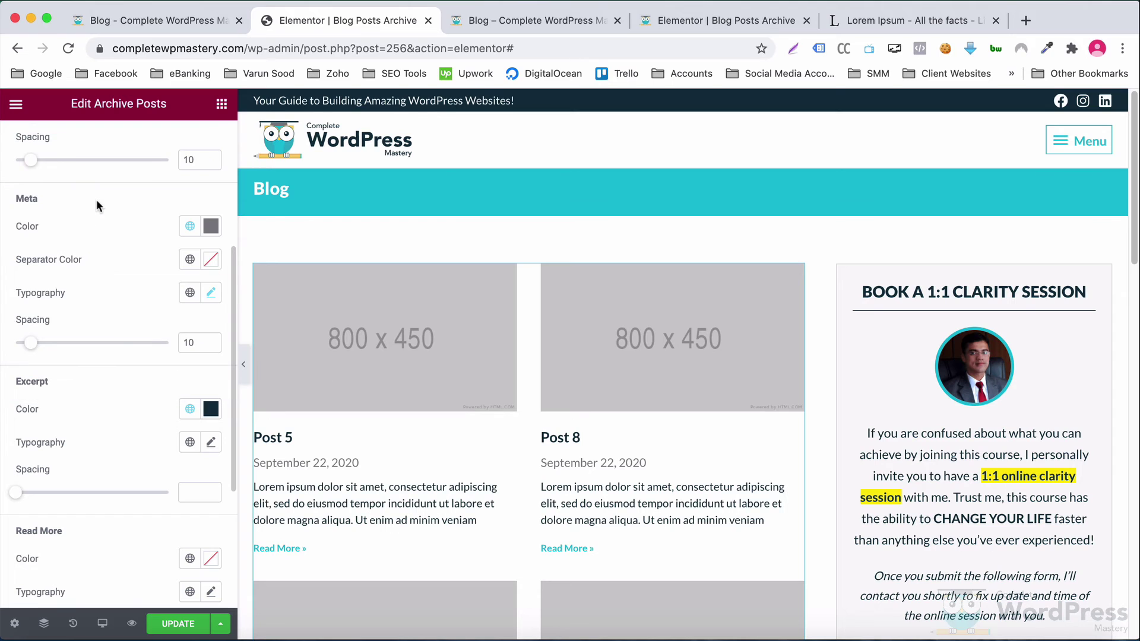
left_click(211, 443)
scroll(181, 475, "down", 3)
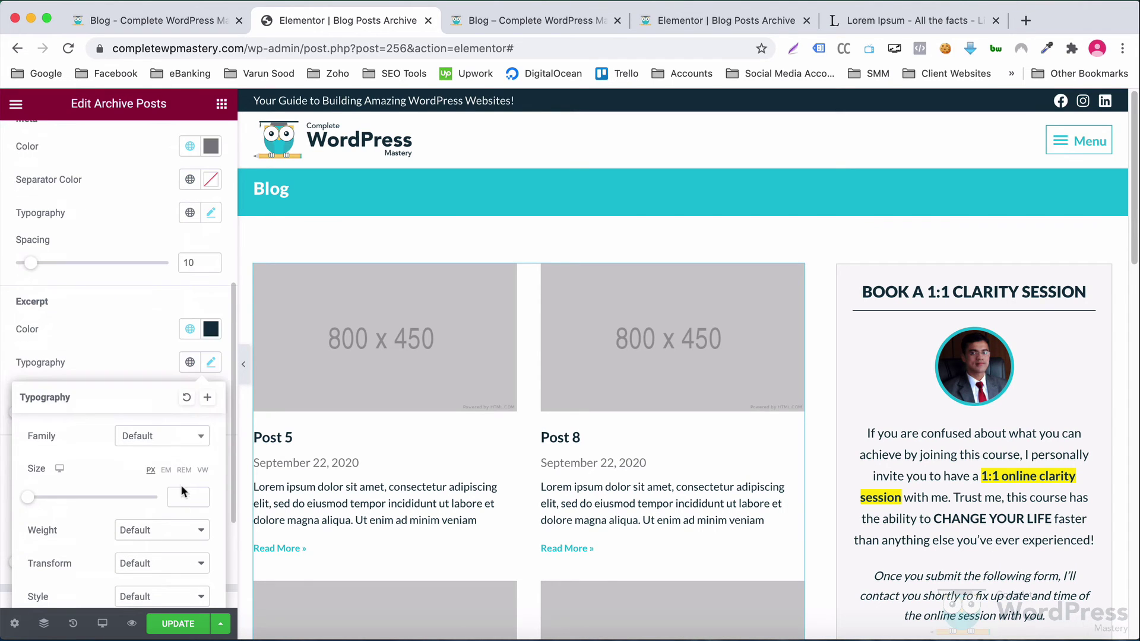
left_click(181, 497)
type("16")
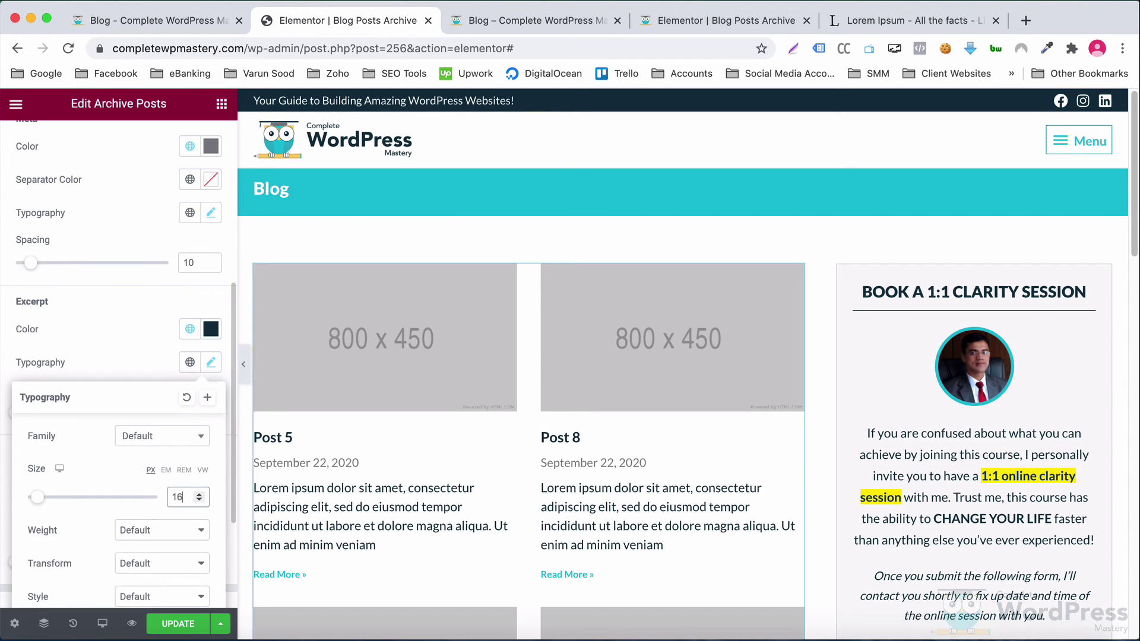
left_click(210, 362)
Step: Set the Read More link typography to size 15 px and weight 700
scroll(160, 362, "down", 1)
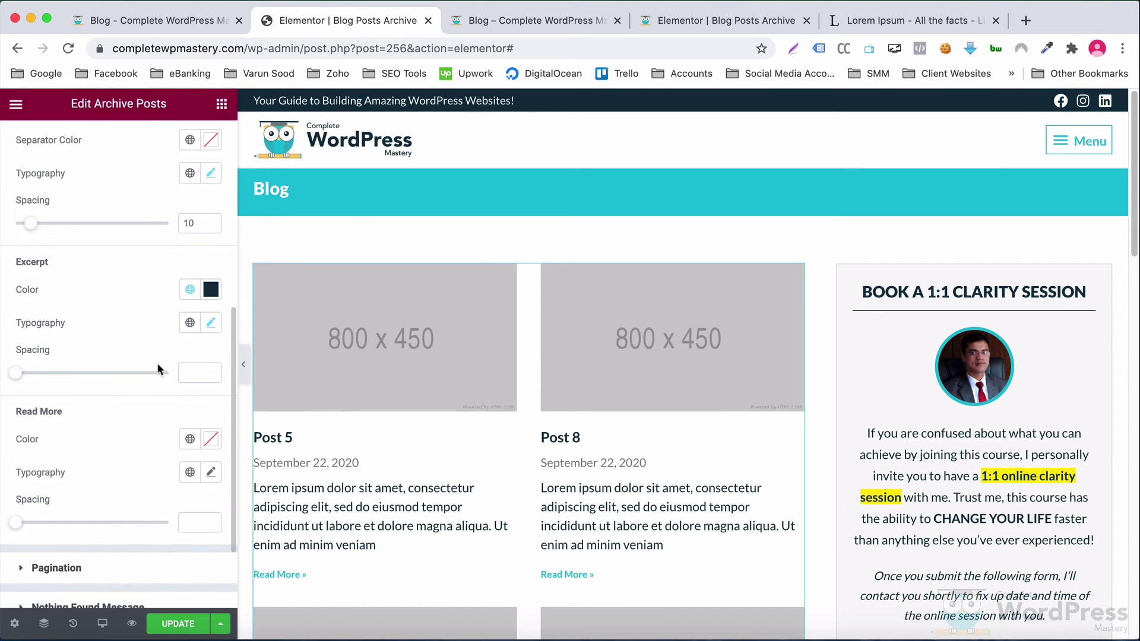
scroll(158, 363, "down", 1)
left_click(210, 462)
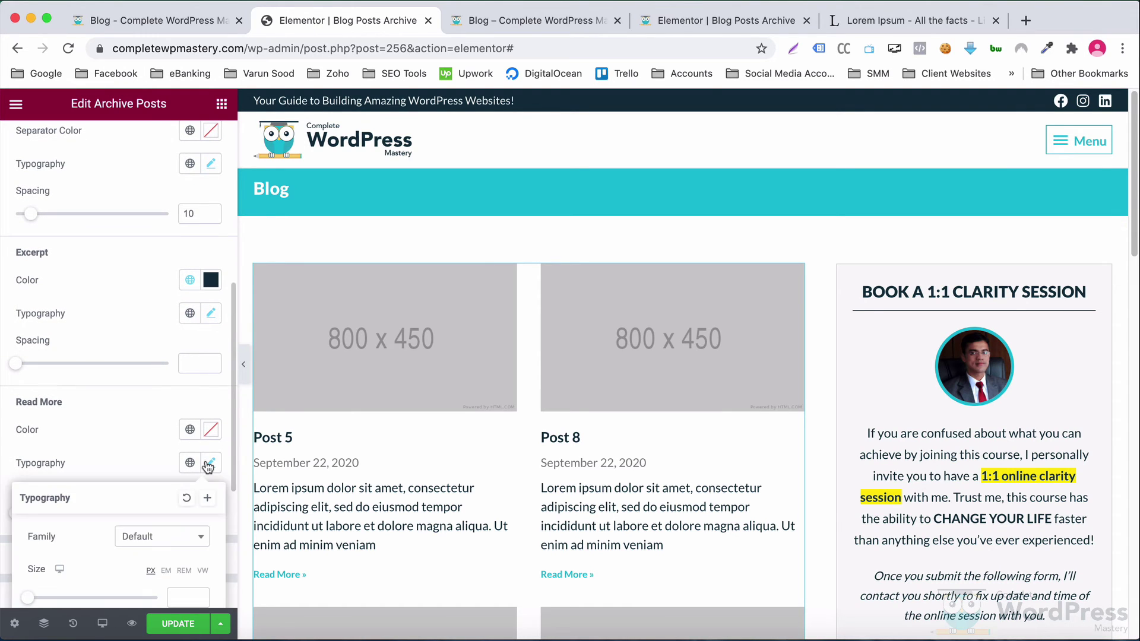
scroll(208, 466, "down", 1)
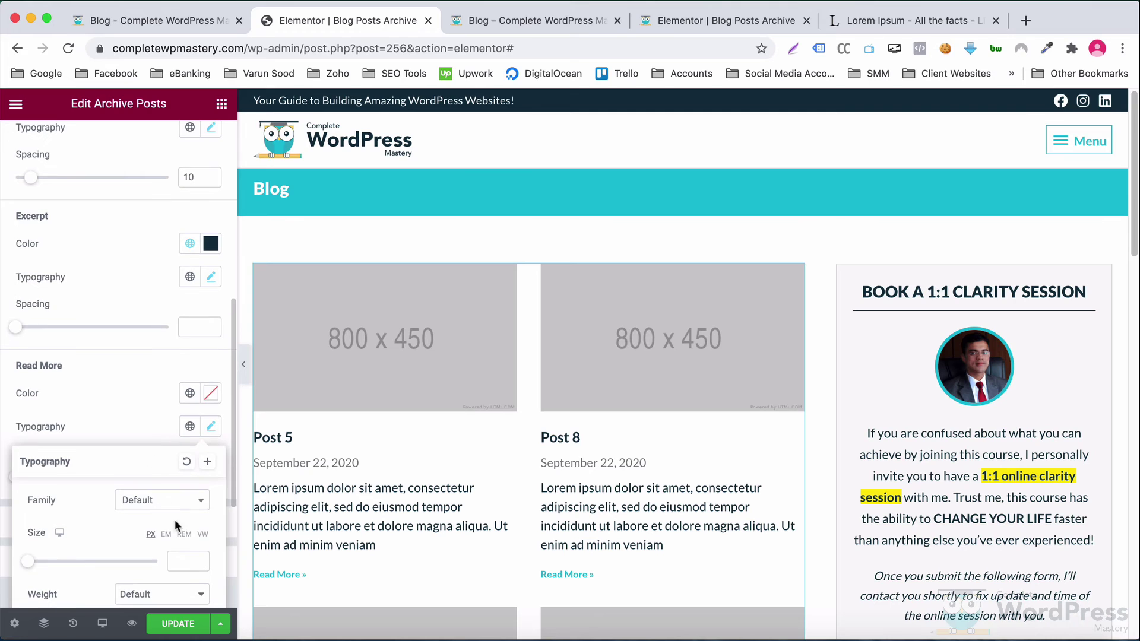
left_click(178, 560)
type("15")
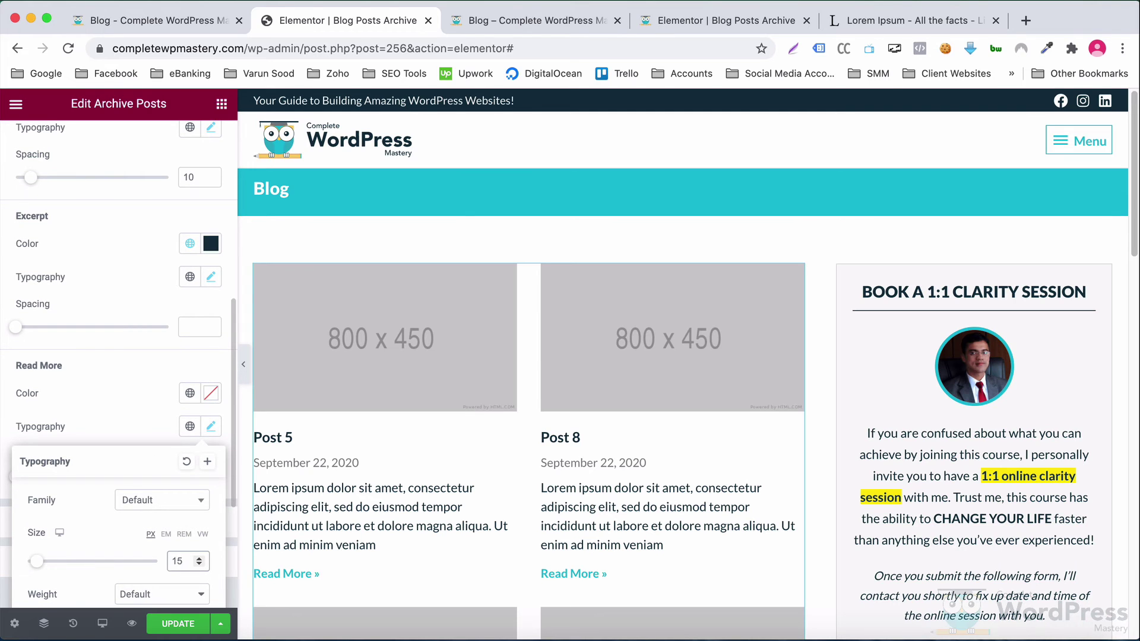
scroll(160, 514, "down", 2)
left_click(160, 515)
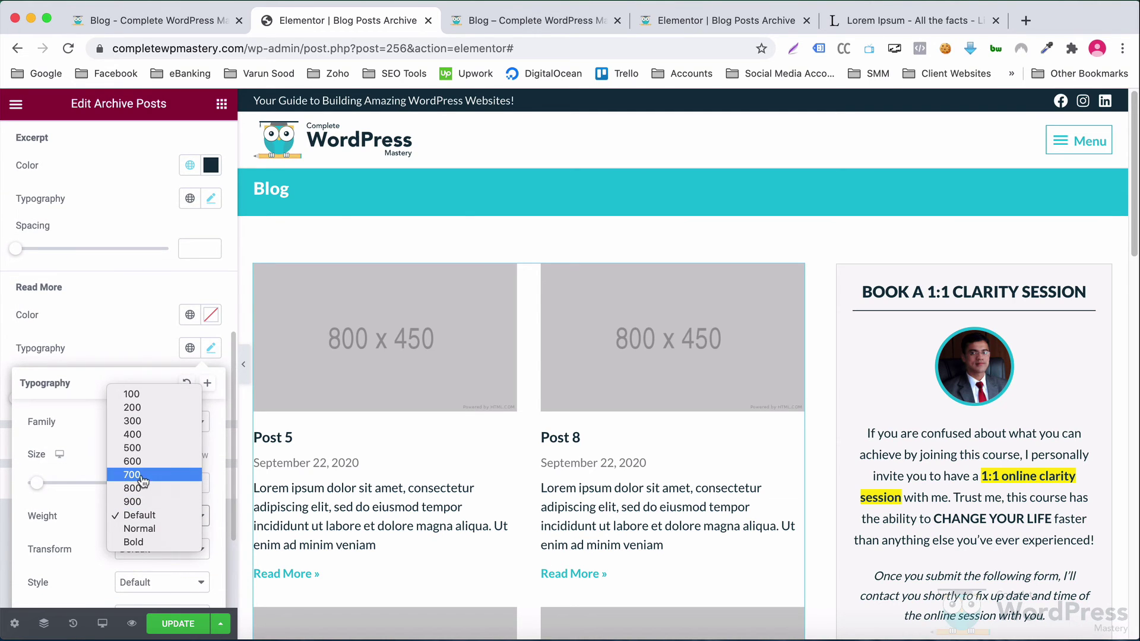
left_click(137, 475)
left_click(211, 355)
Step: Set the excerpt spacing to 10 and the Read More spacing to 0
scroll(202, 351, "up", 3)
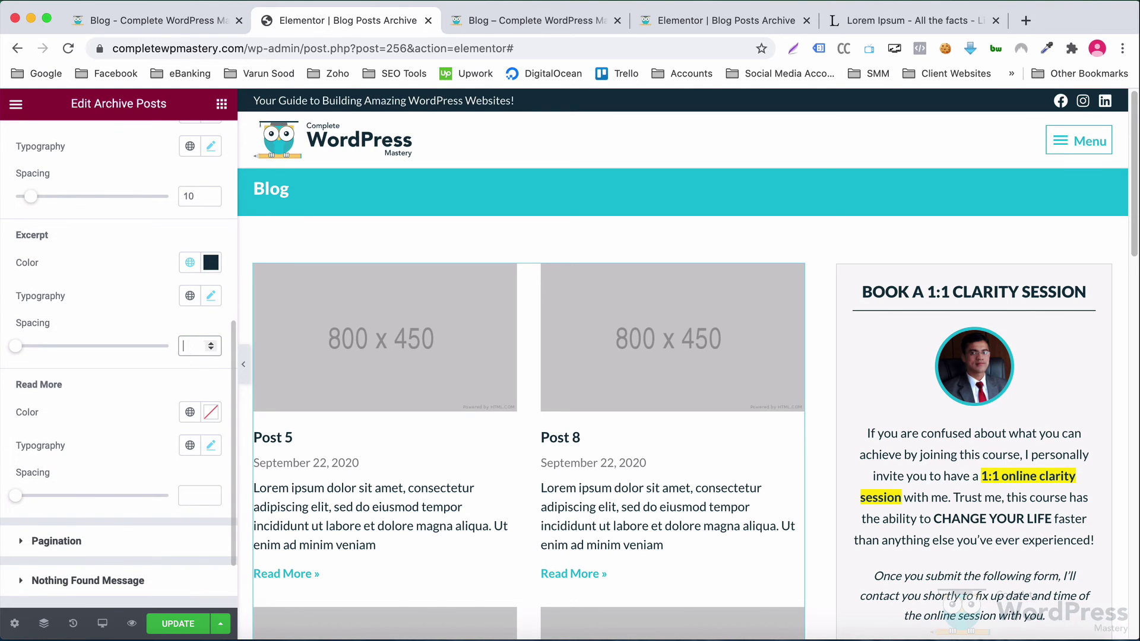
type("10")
left_click(194, 490)
type("0")
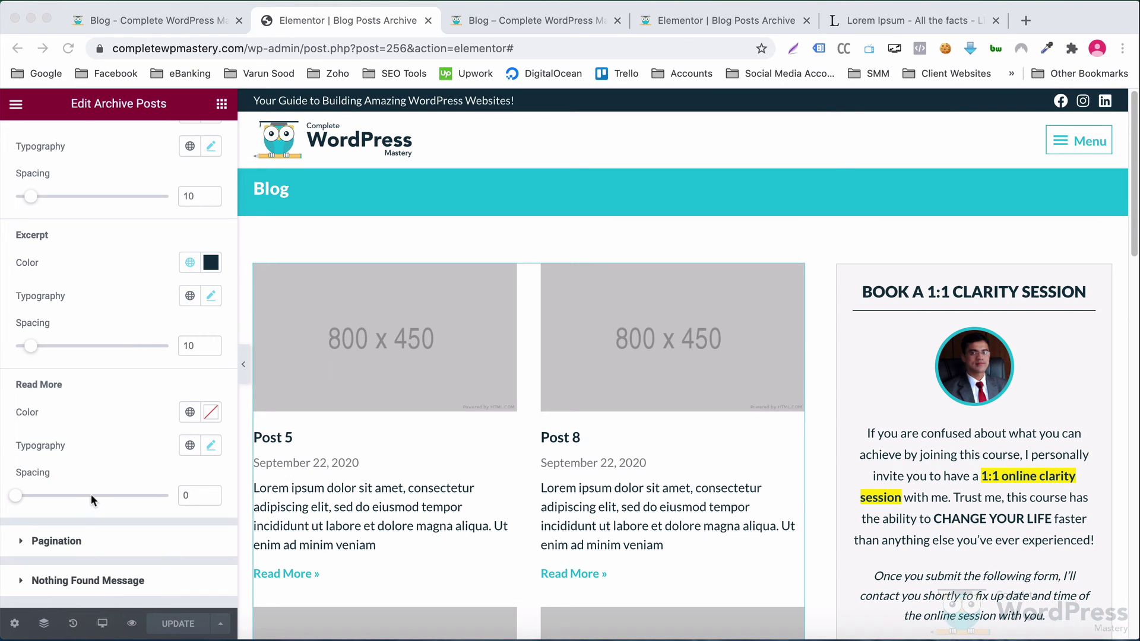
Step: Set the Archive Posts pagination typography to size 16 px and weight 700
scroll(95, 475, "down", 2)
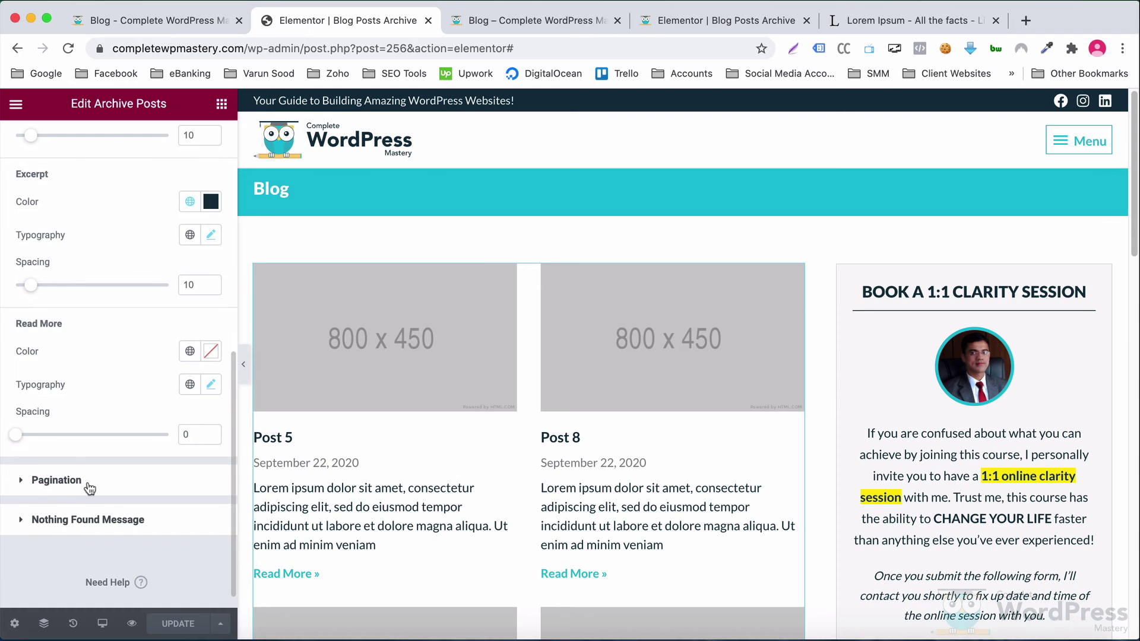
left_click(89, 483)
scroll(531, 405, "down", 5)
scroll(531, 405, "down", 12)
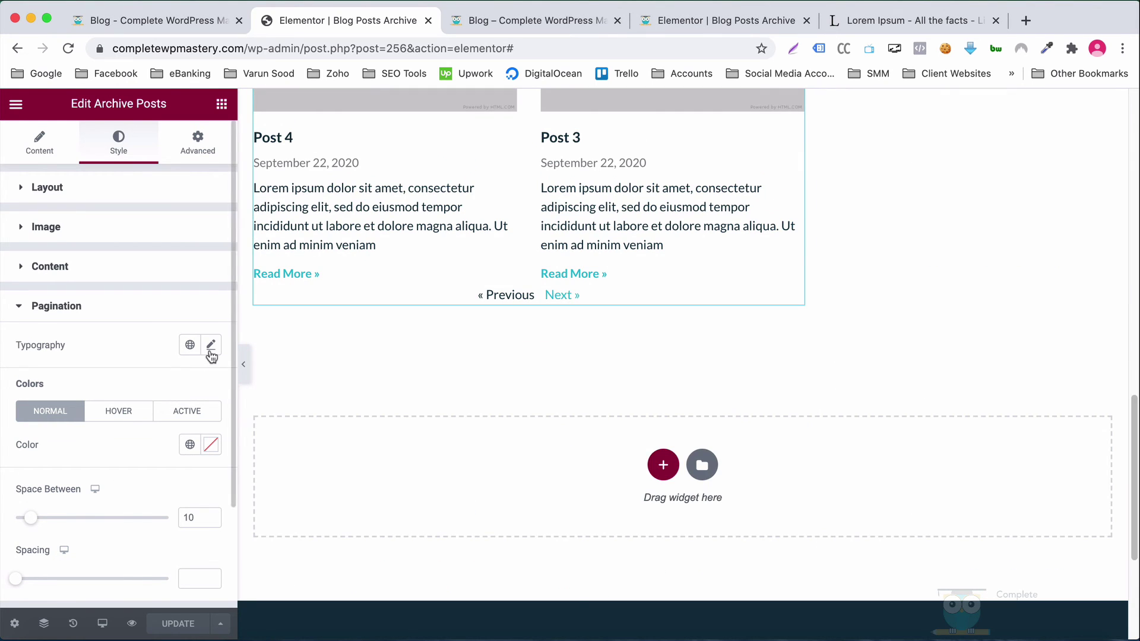
left_click(210, 345)
left_click(178, 474)
type("16")
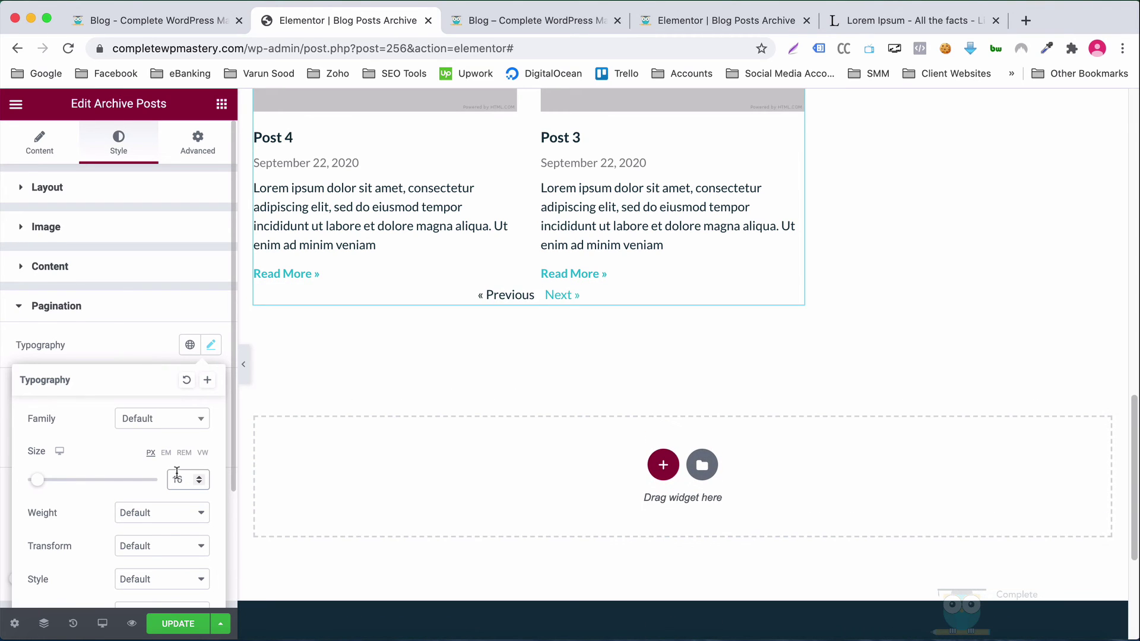
scroll(172, 477, "down", 1)
left_click(165, 484)
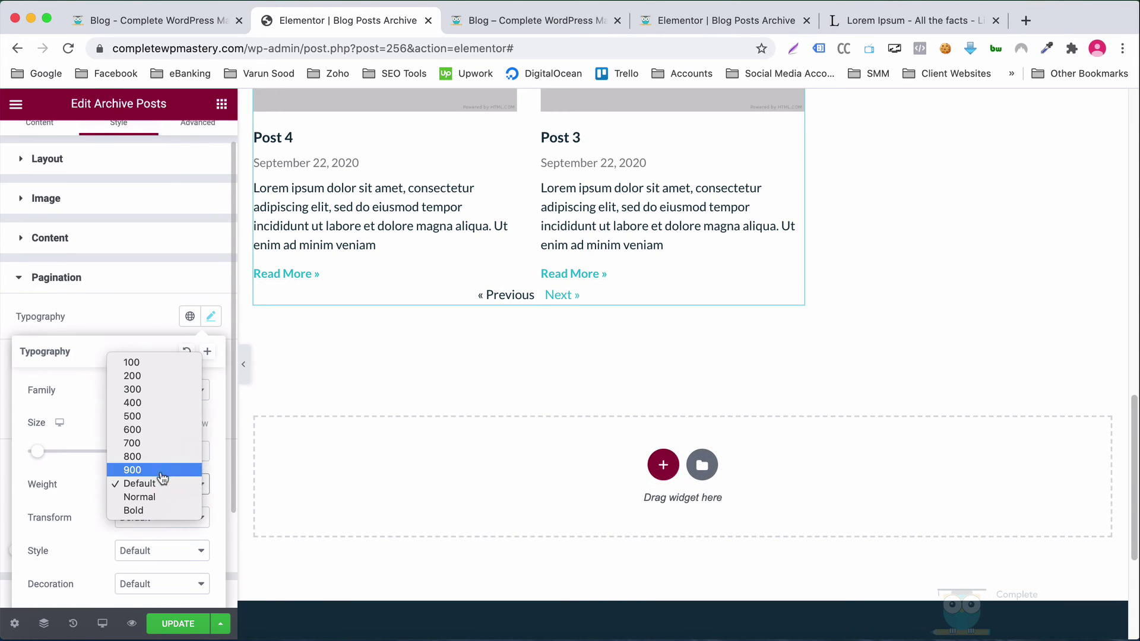
left_click(157, 449)
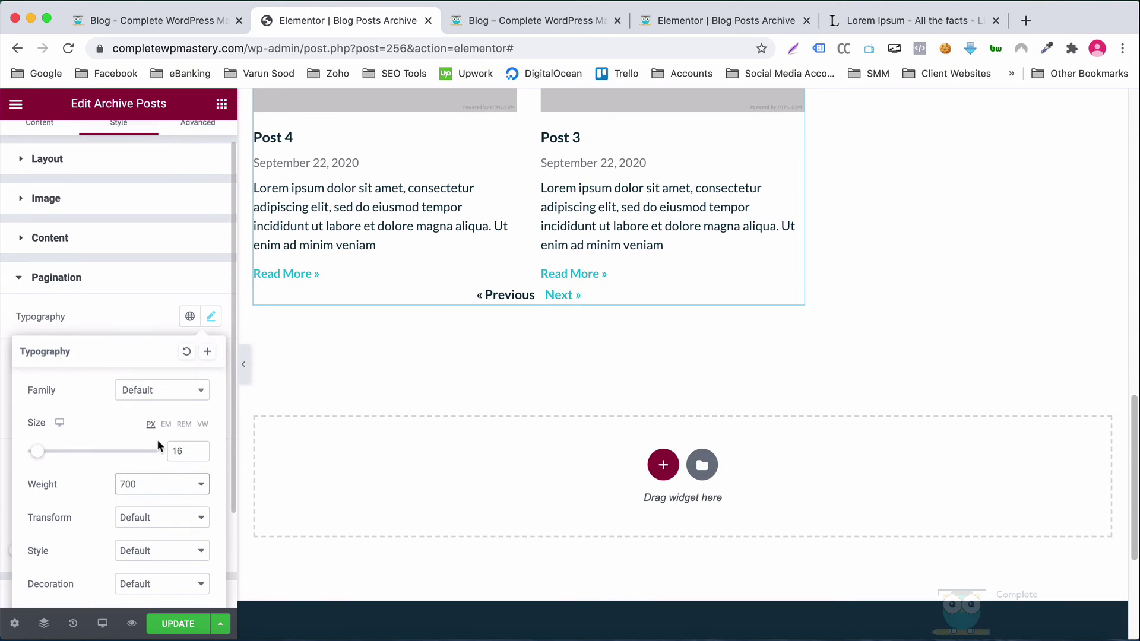
left_click(212, 325)
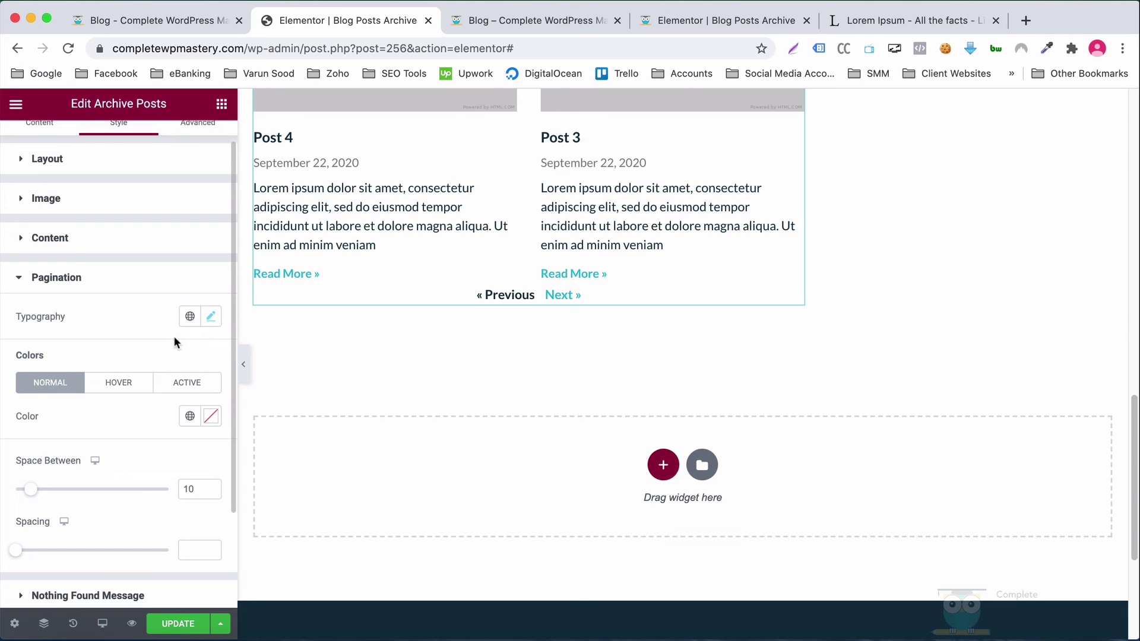
Step: Give the Nothing Found Message the dark navy global color and a typography size of 18 px, and update the template
scroll(160, 392, "down", 3)
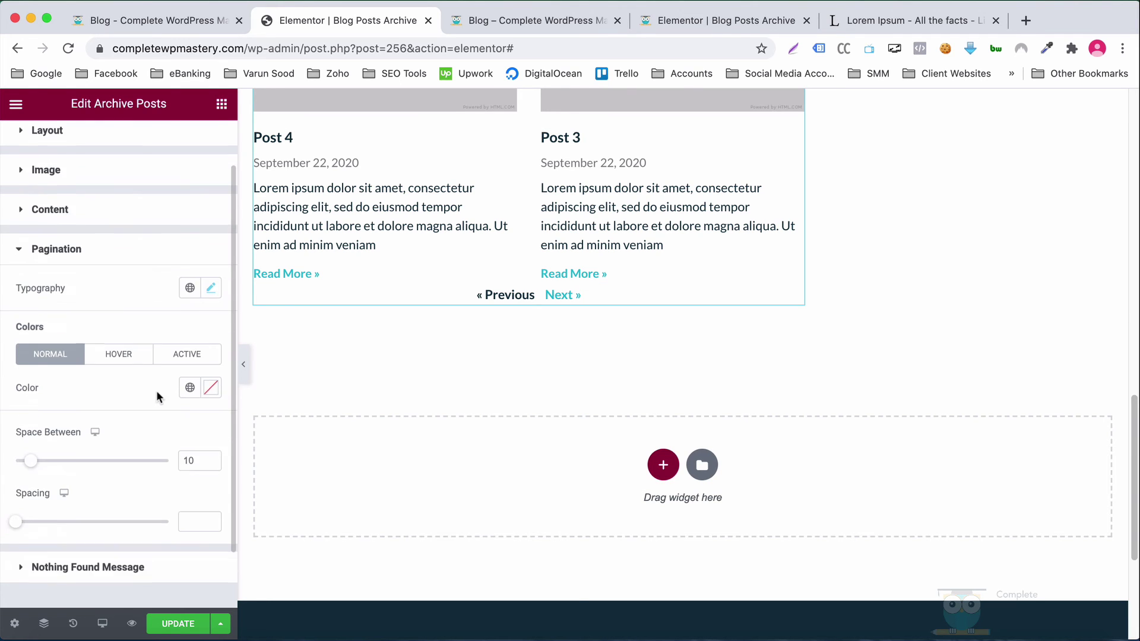
left_click(88, 526)
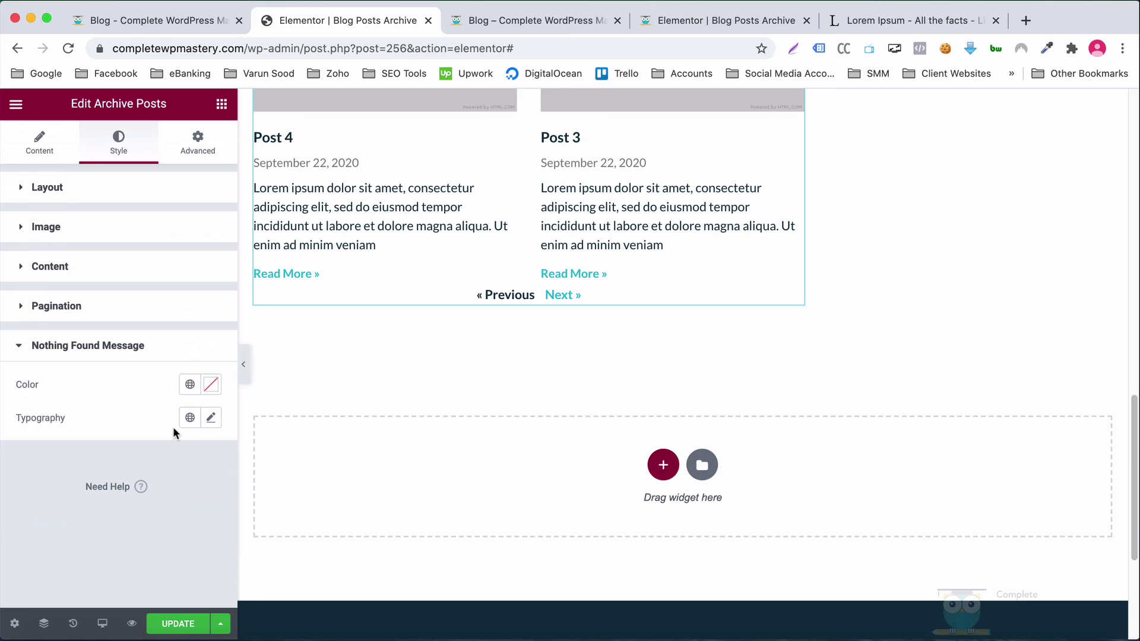
left_click(190, 385)
left_click(105, 176)
left_click(211, 419)
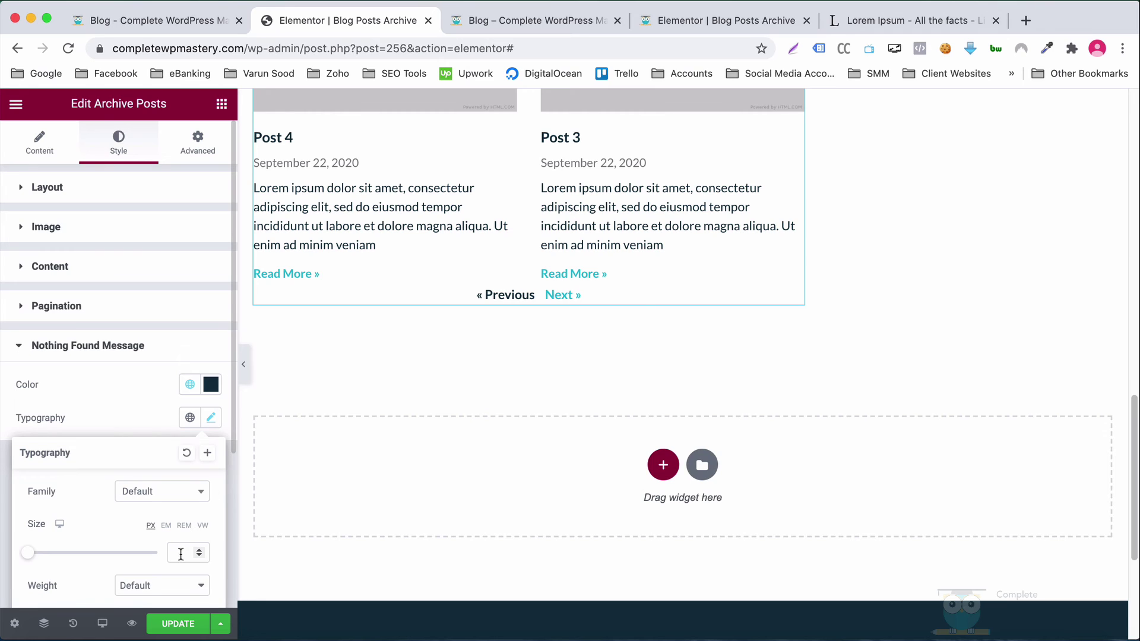
type("15")
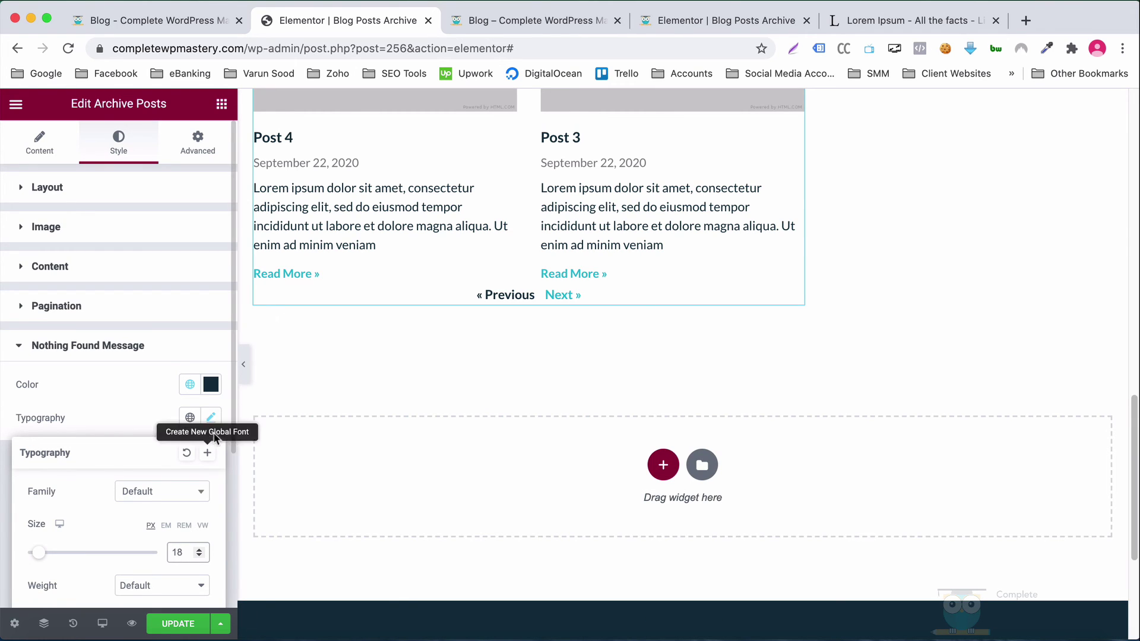
left_click(212, 423)
left_click(178, 623)
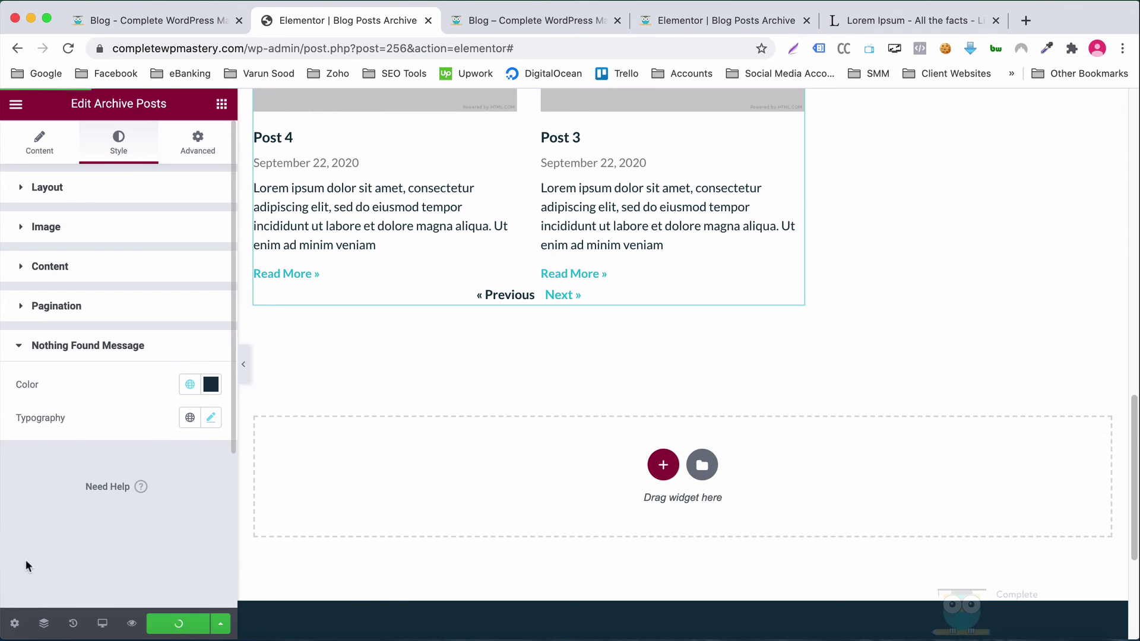
Step: Compare the live Blog page with the reference blog page, examining the post cards, their borders and the pagination links
left_click(160, 22)
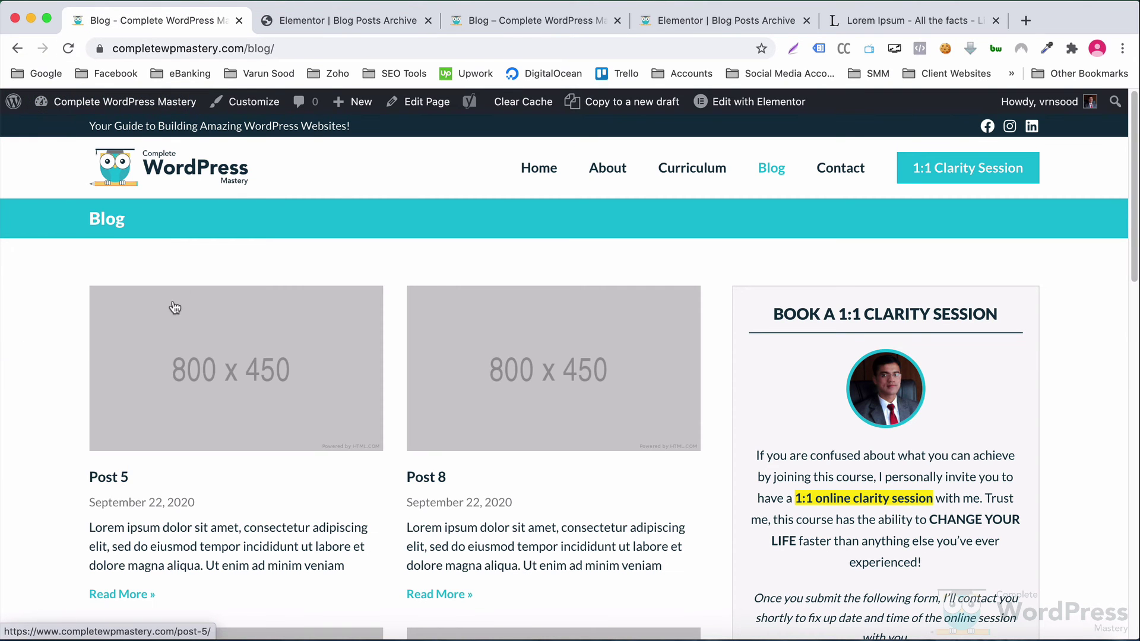
scroll(84, 341, "down", 3)
scroll(81, 346, "down", 5)
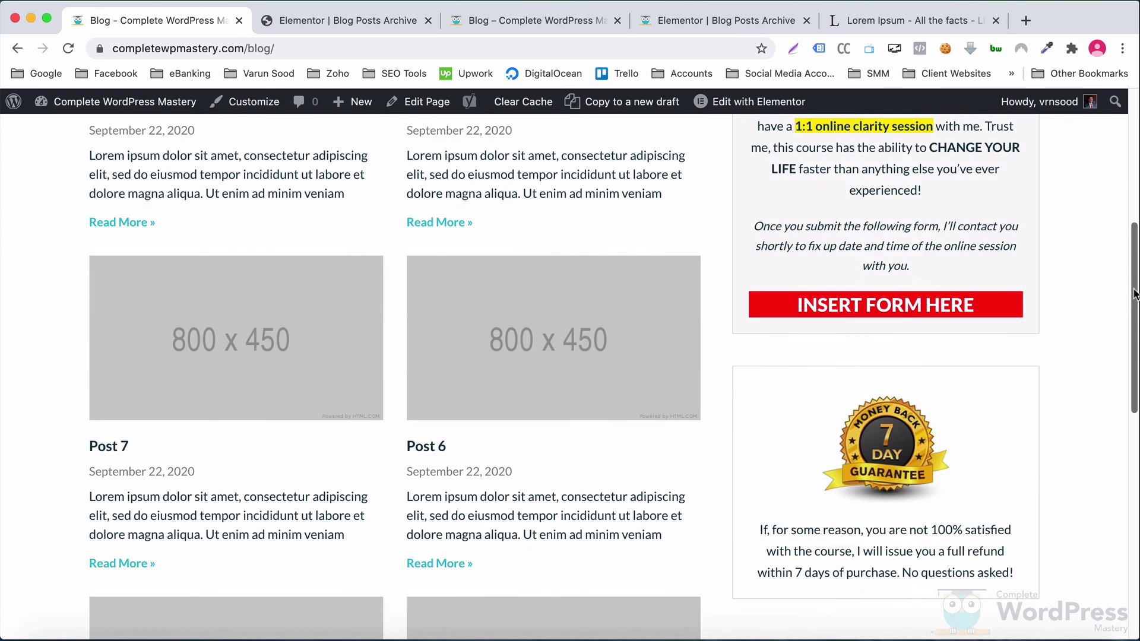
left_click_drag(1134, 294, 1124, 142)
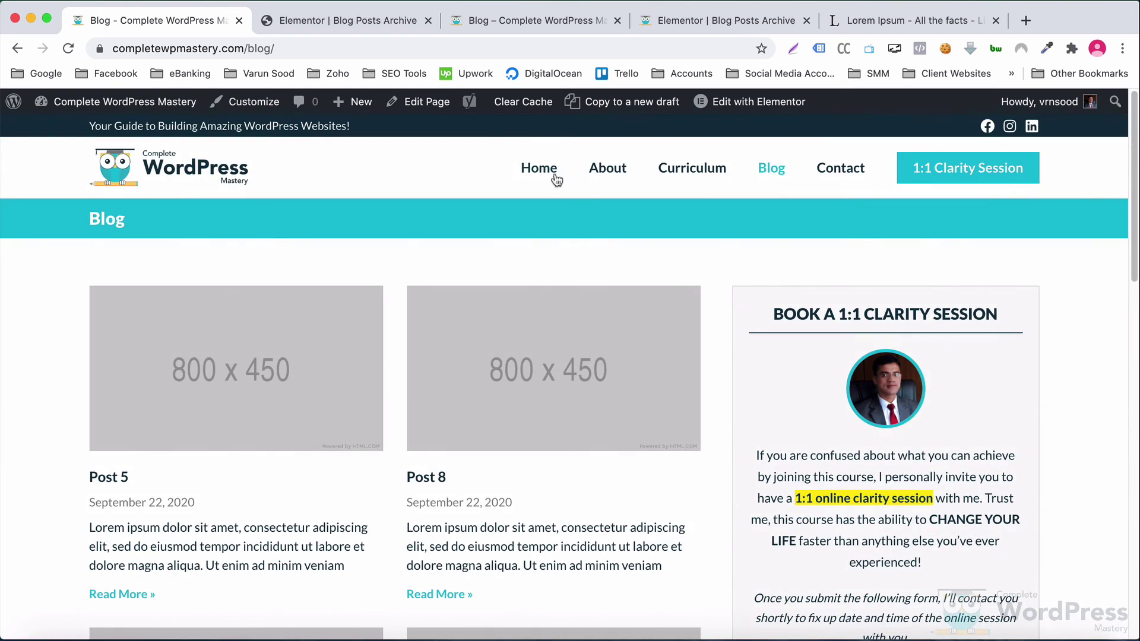
left_click(508, 24)
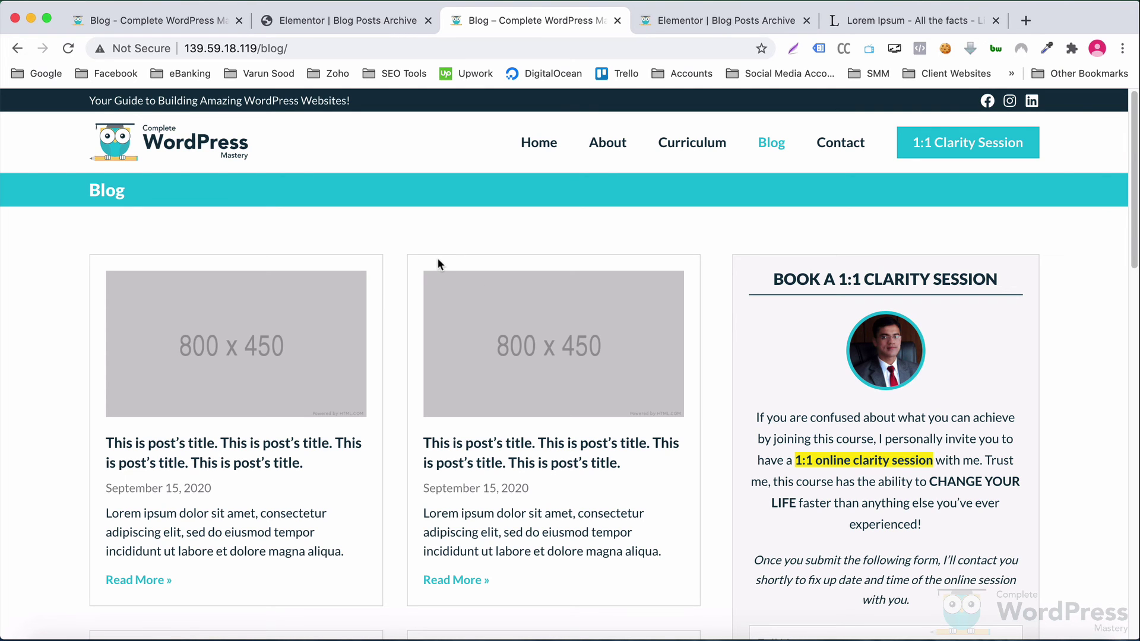
scroll(438, 273, "down", 3)
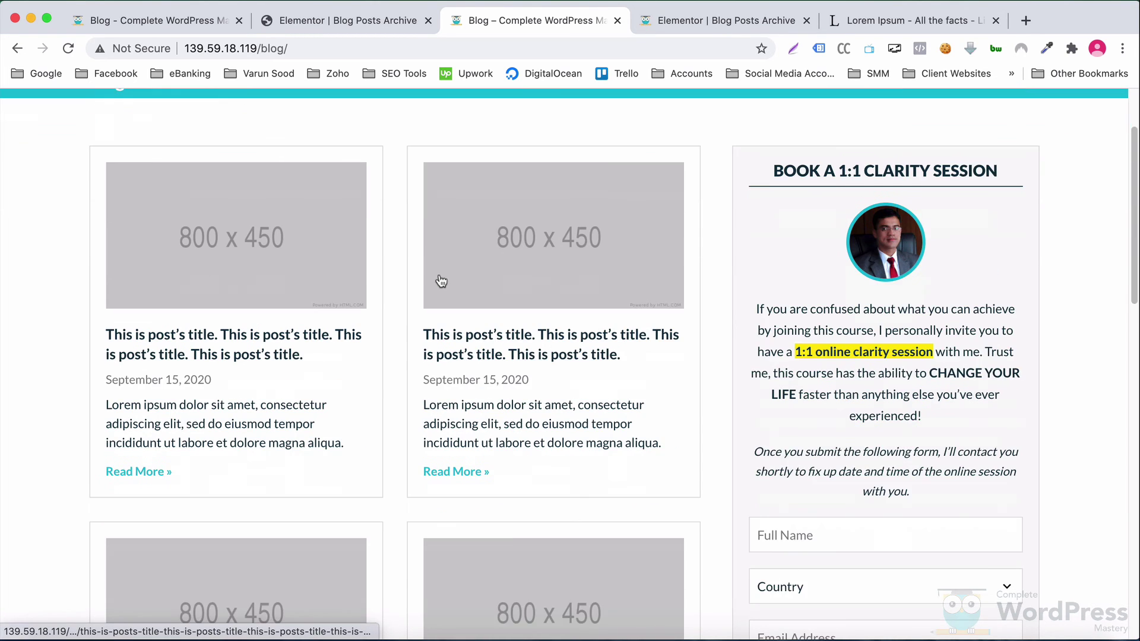
scroll(441, 290, "down", 5)
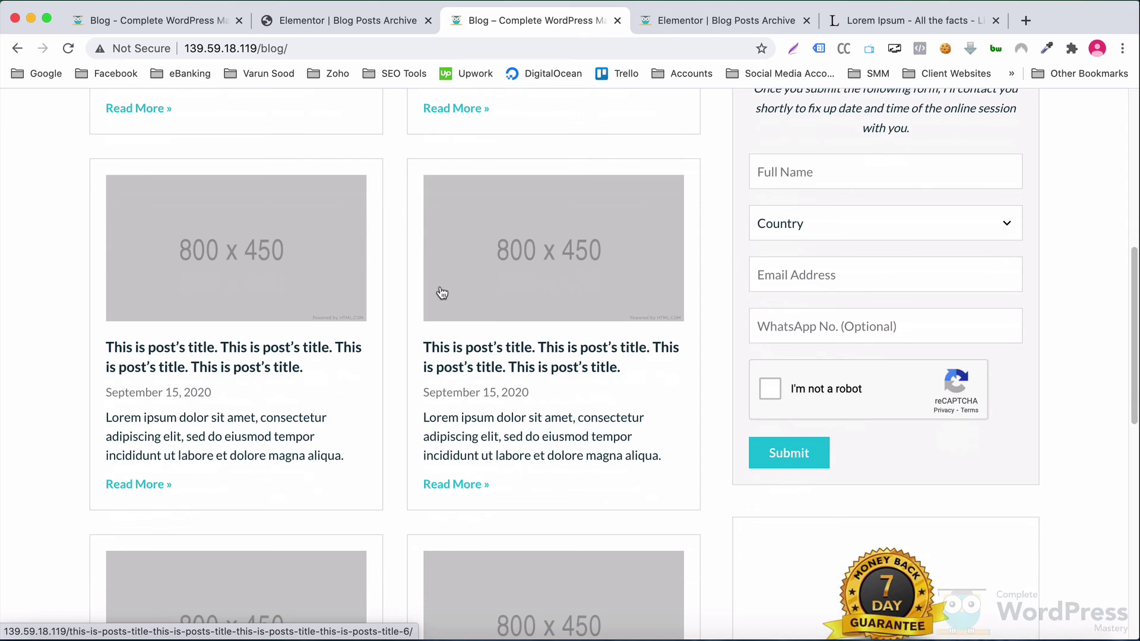
scroll(442, 294, "down", 8)
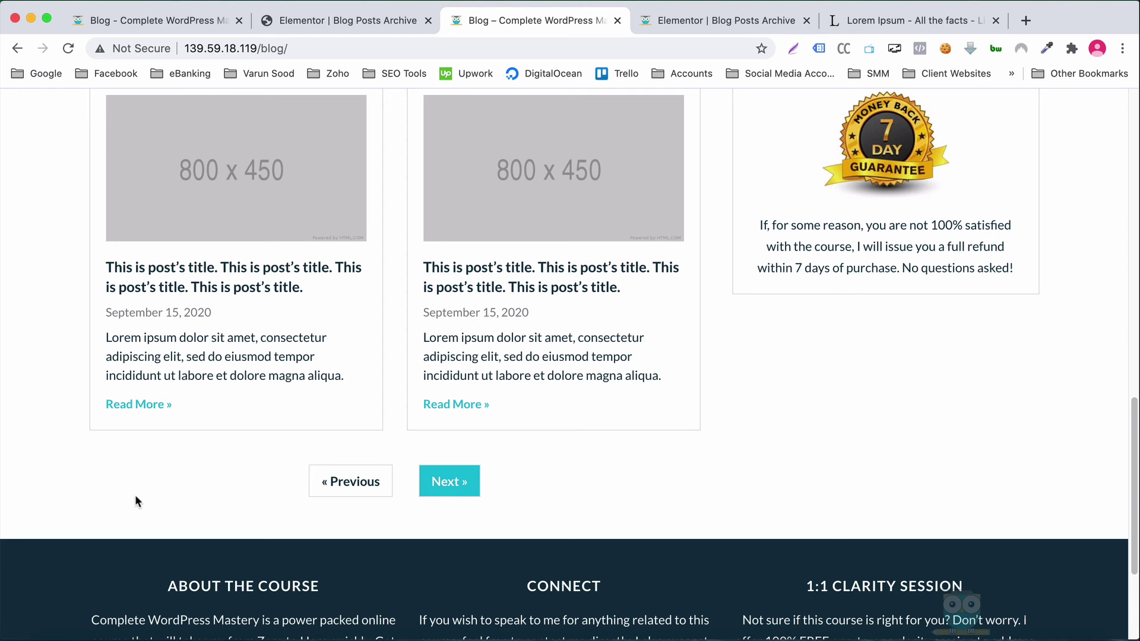
Step: Look over the post cards and header of the reference blog page and return to the live Blog page
scroll(135, 501, "up", 6)
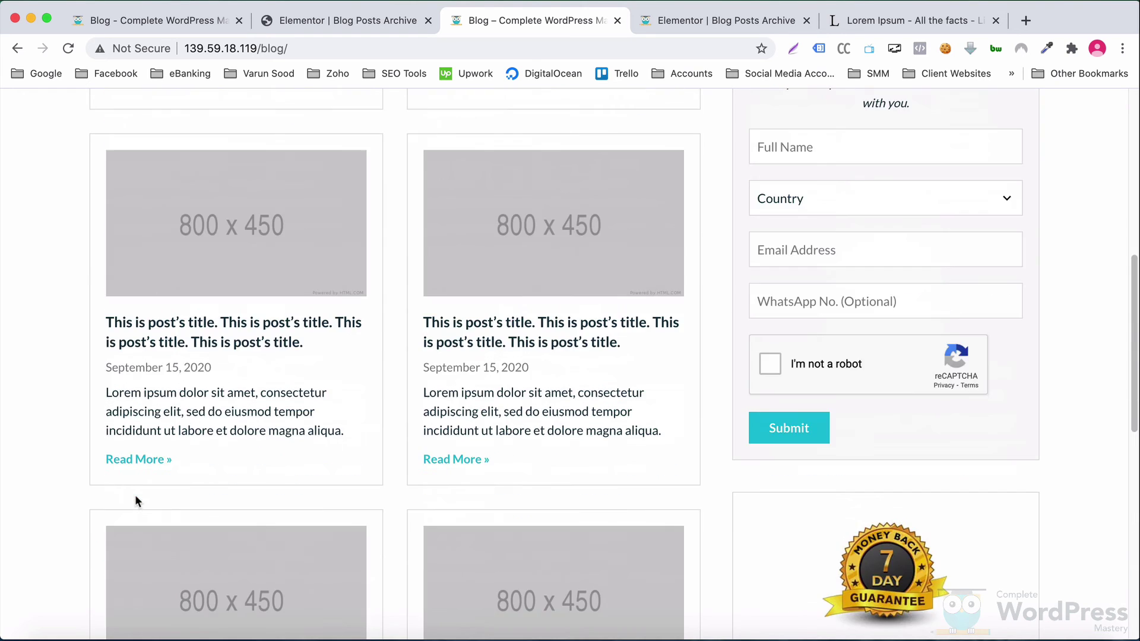
scroll(135, 500, "up", 3)
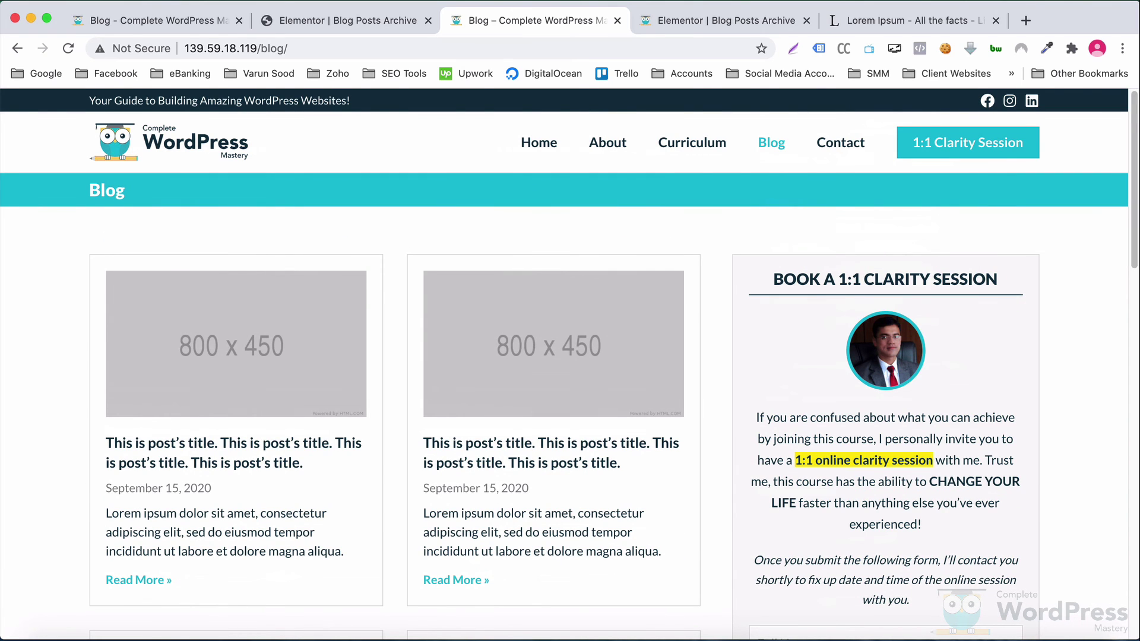
key("super+1")
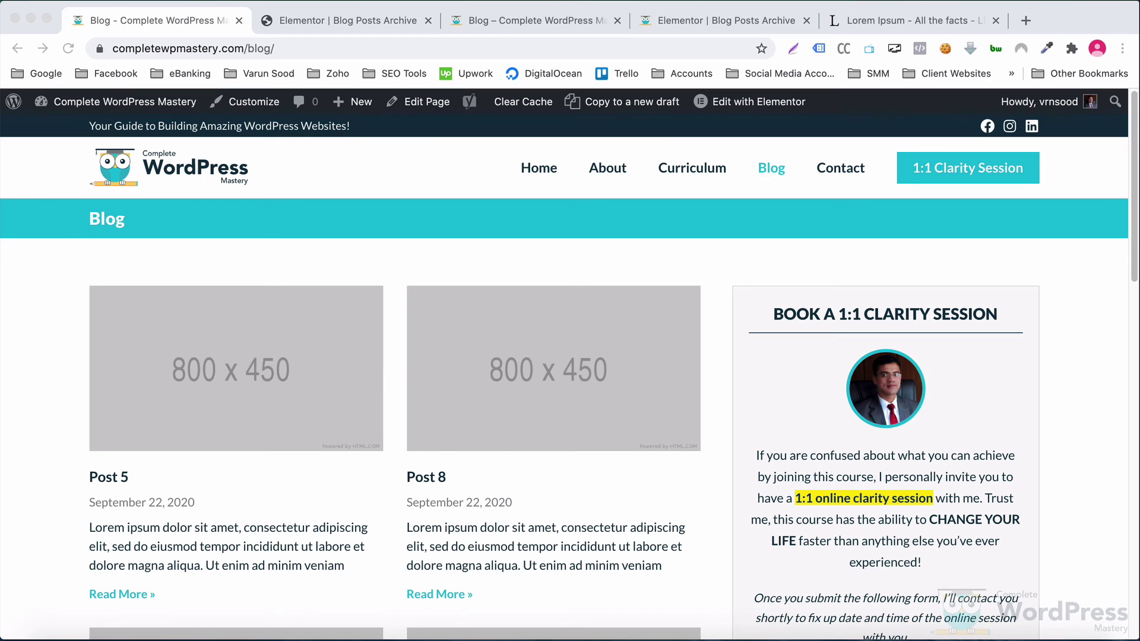
Step: Switch to Visual Studio Code and paste the copied Archive Pages CSS block at the end of style.css, after the .curriculum-table td rule
left_click(233, 637)
left_click(304, 491)
scroll(306, 488, "down", 20)
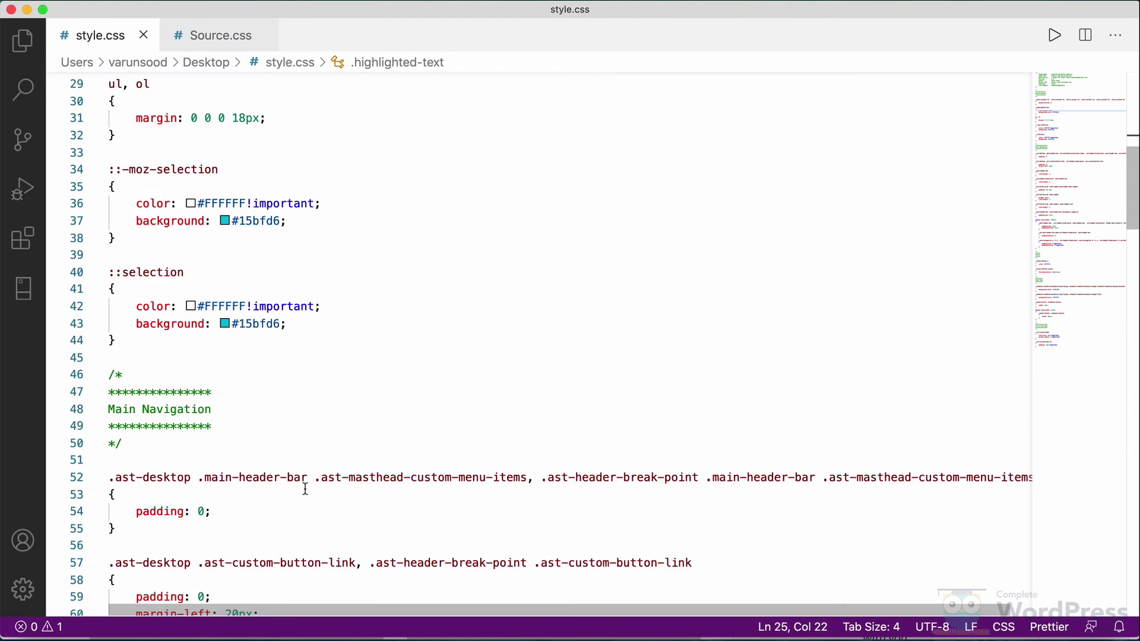
scroll(305, 488, "down", 20)
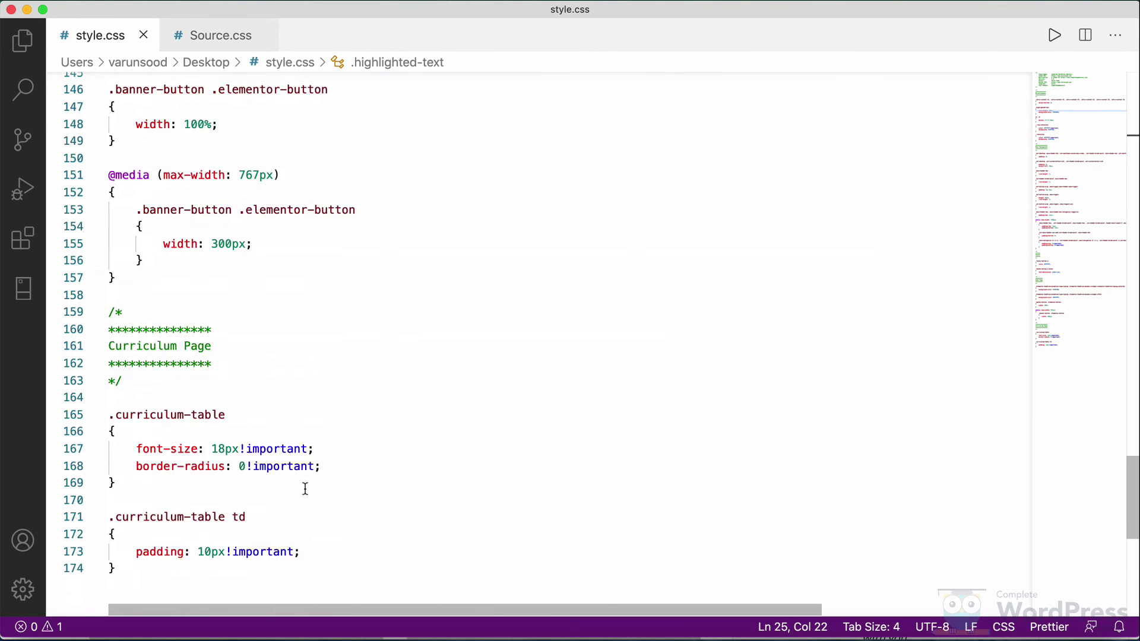
scroll(304, 479, "up", 2)
left_click(300, 384)
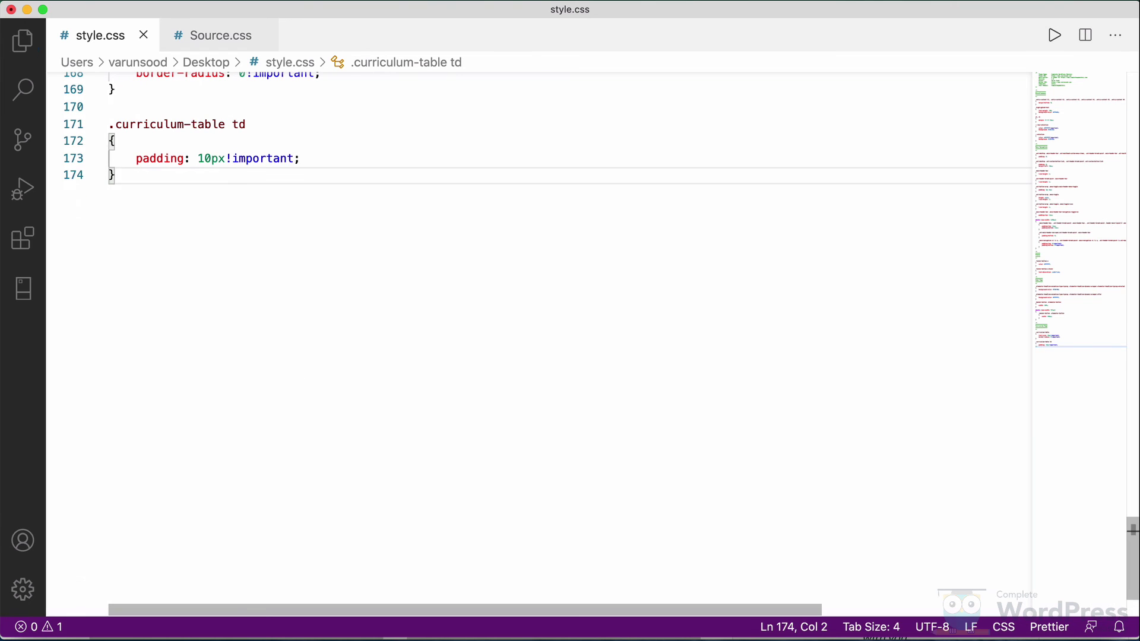
key("Return")
key("Return")
right_click(293, 236)
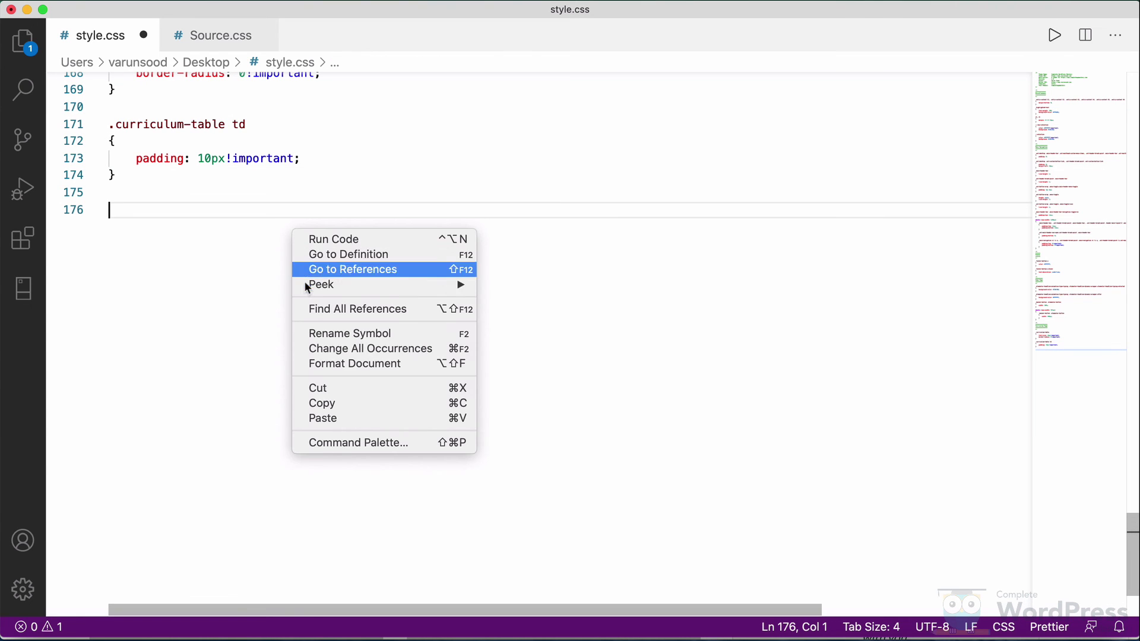
left_click(325, 417)
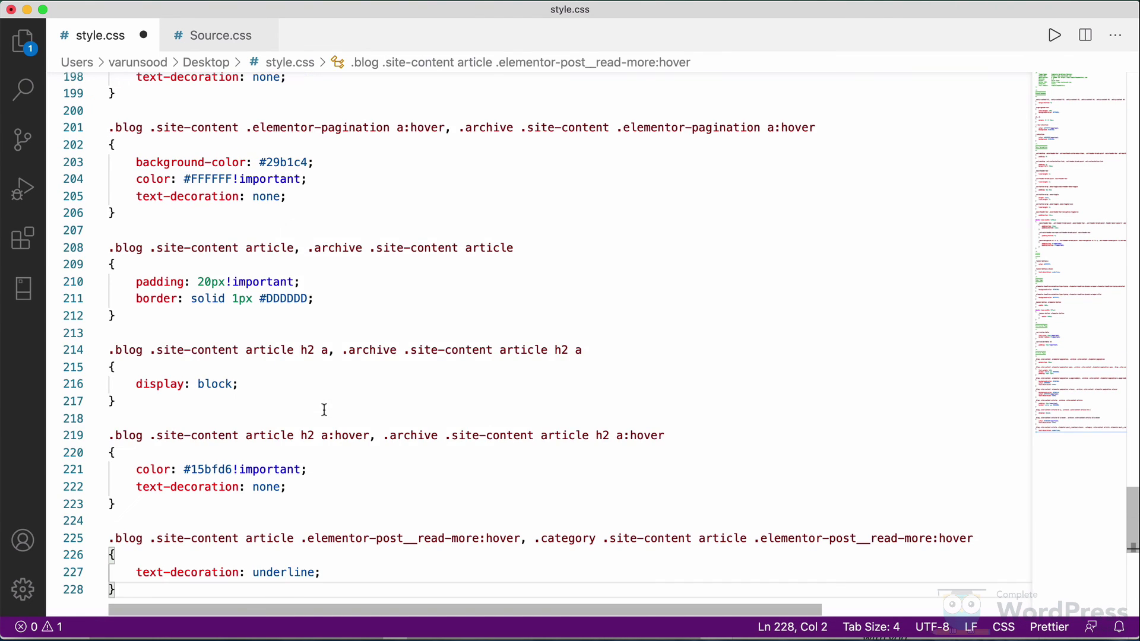
Step: Review and save style.css, and upload it from the Desktop to the remote completewpmastery theme folder with FileZilla
scroll(296, 435, "up", 10)
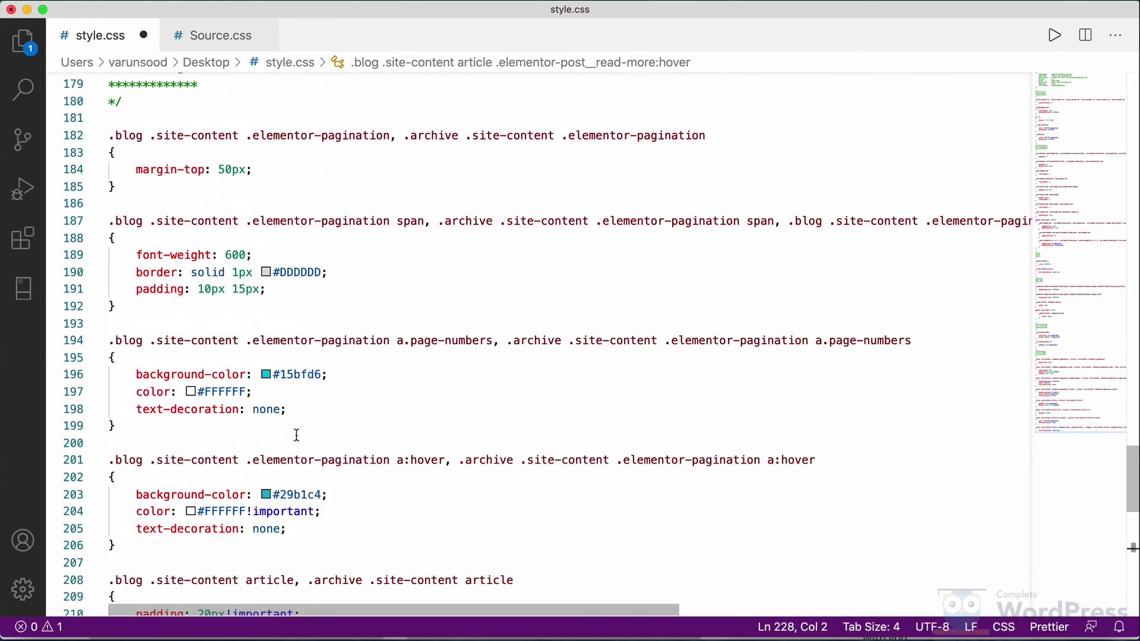
left_click(304, 382)
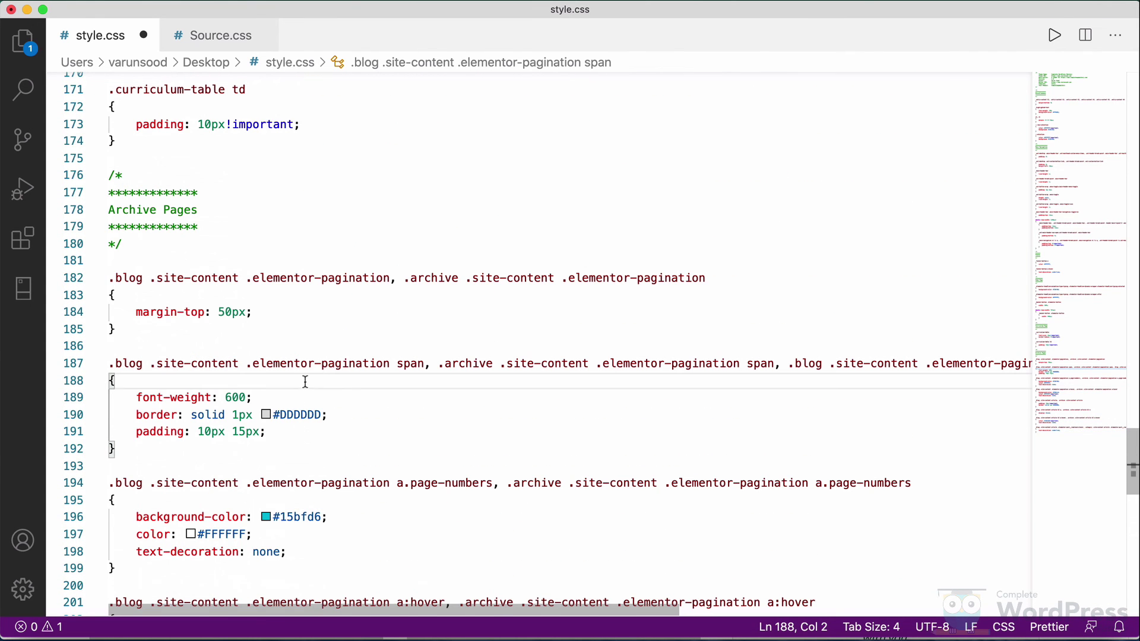
scroll(443, 426, "down", 10)
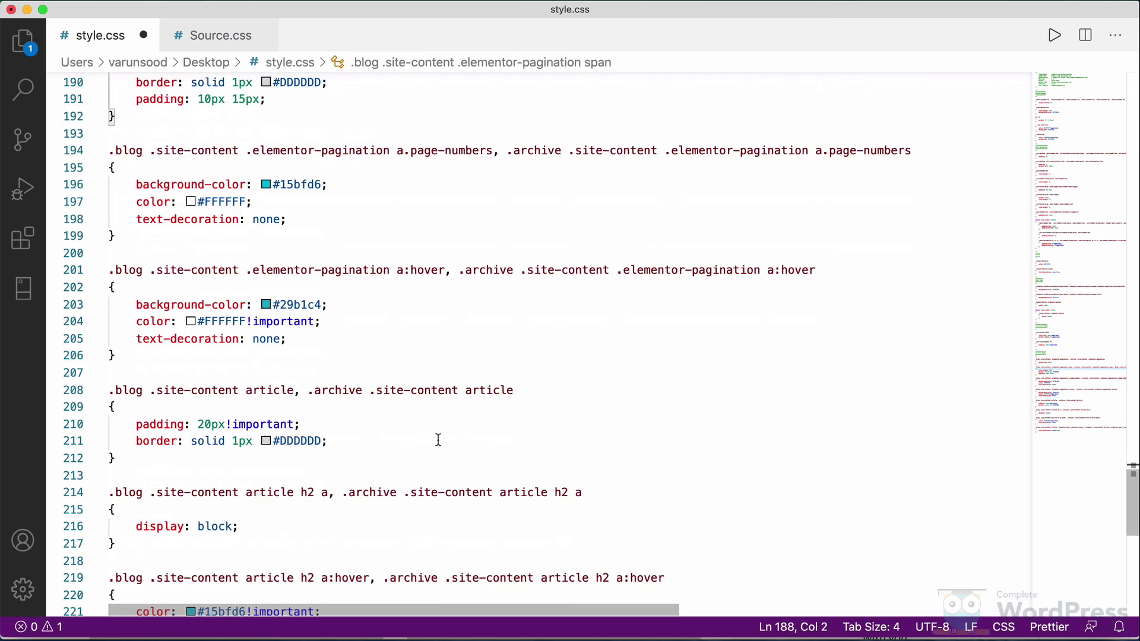
key("super+s")
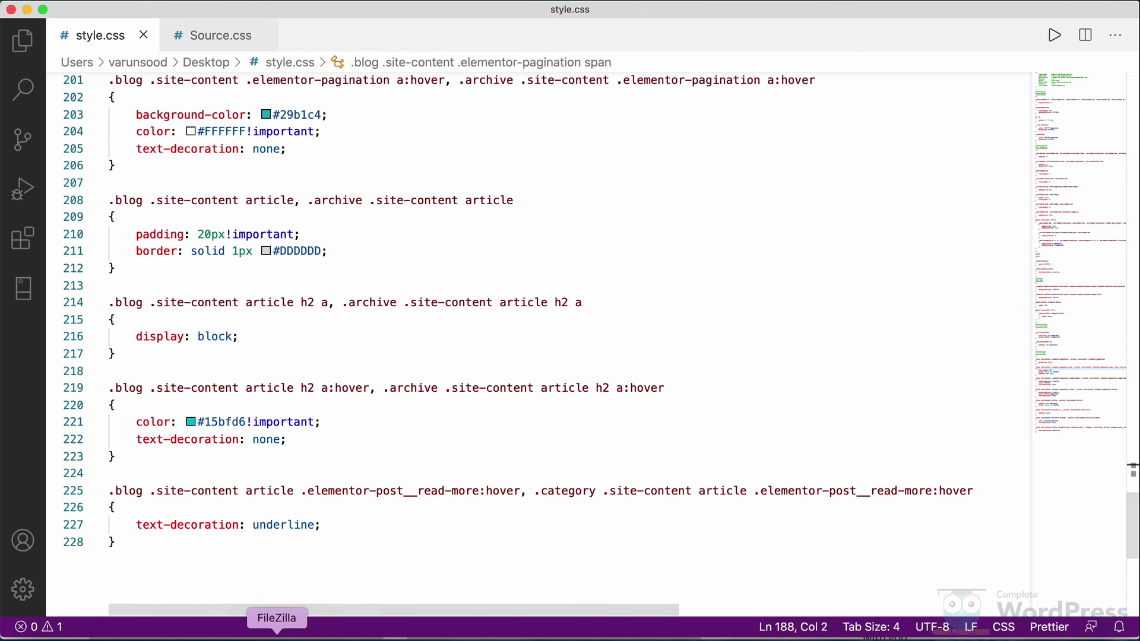
left_click(276, 634)
left_click_drag(553, 451, 684, 418)
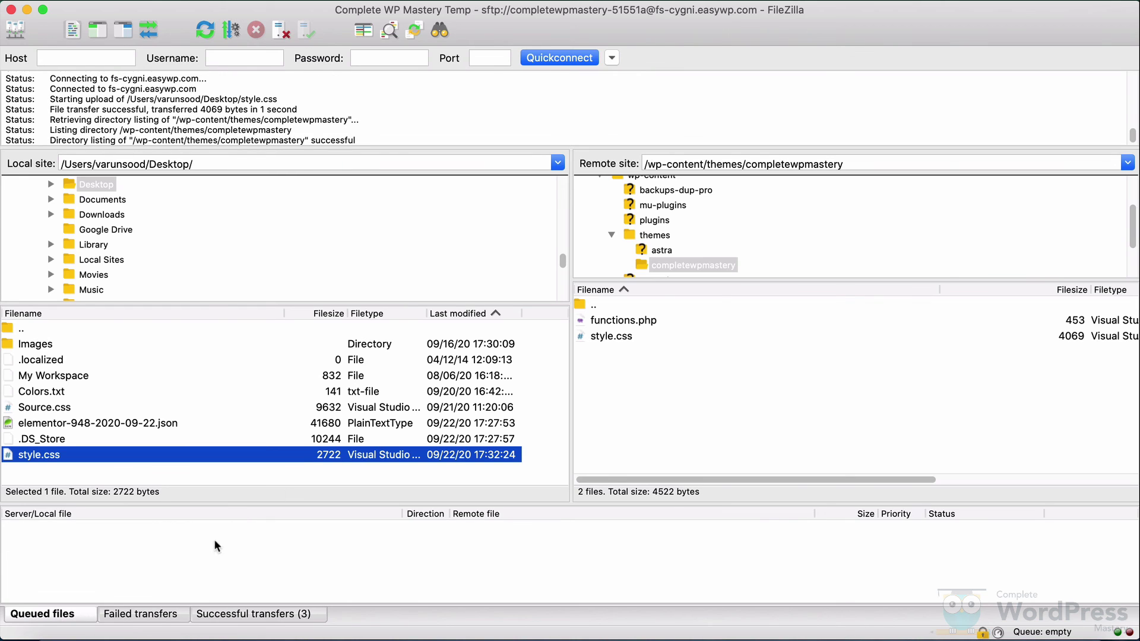
Step: Switch to Chrome, clear the WordPress site's cache and reload the live Blog page
left_click(108, 633)
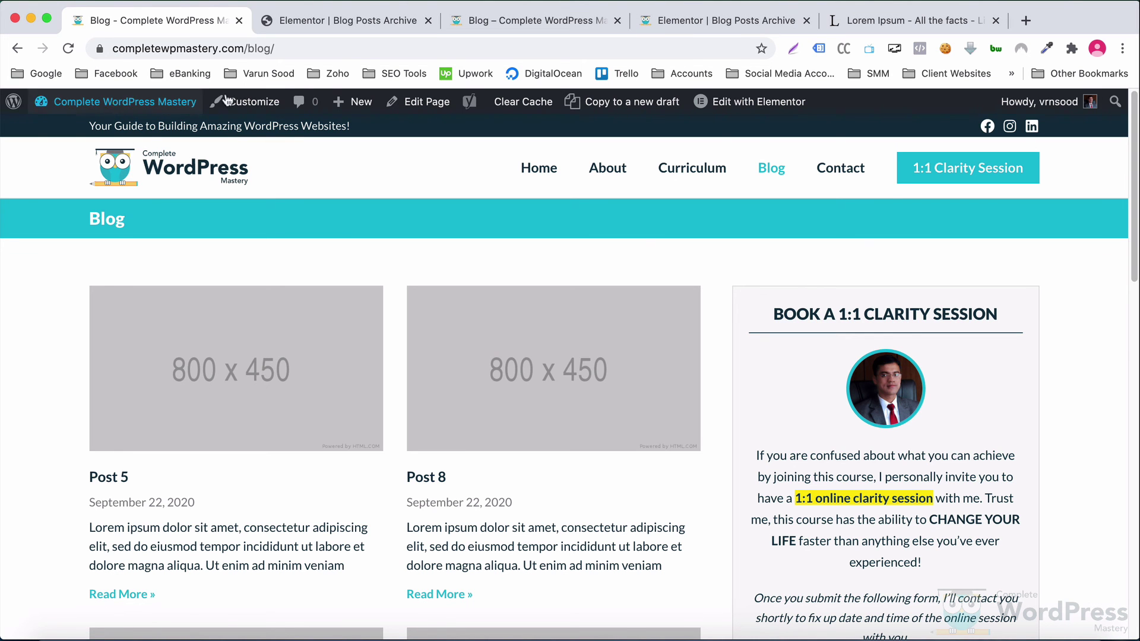
left_click(503, 105)
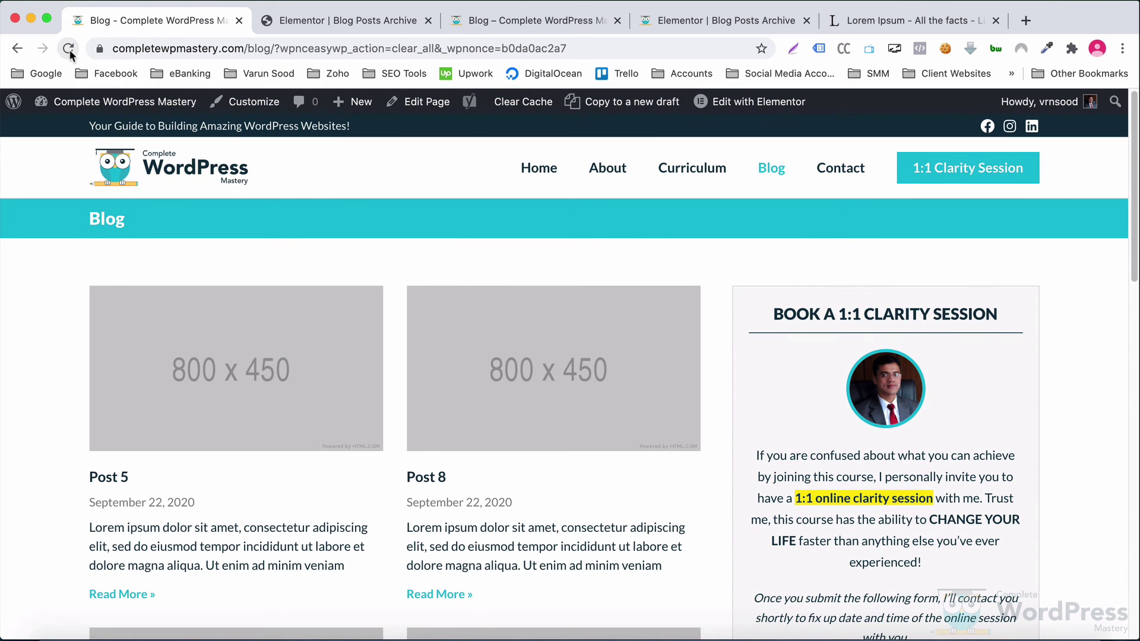
left_click(68, 49)
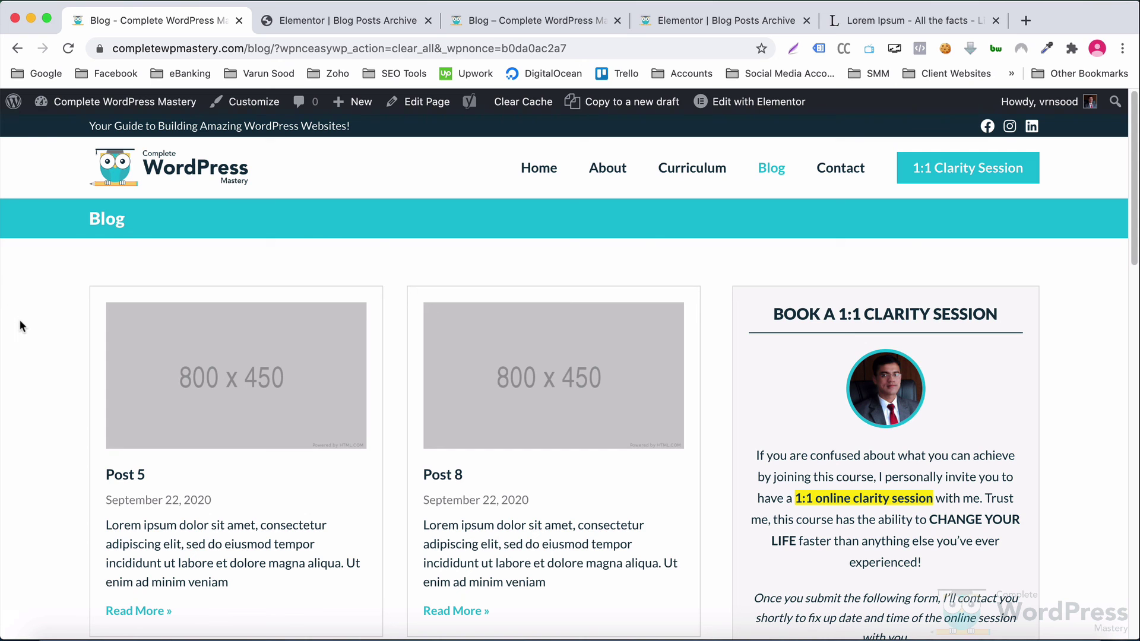
Step: Examine the live Blog page's post card borders and padding, the Read More hover style and the pagination links
scroll(1122, 207, "down", 4)
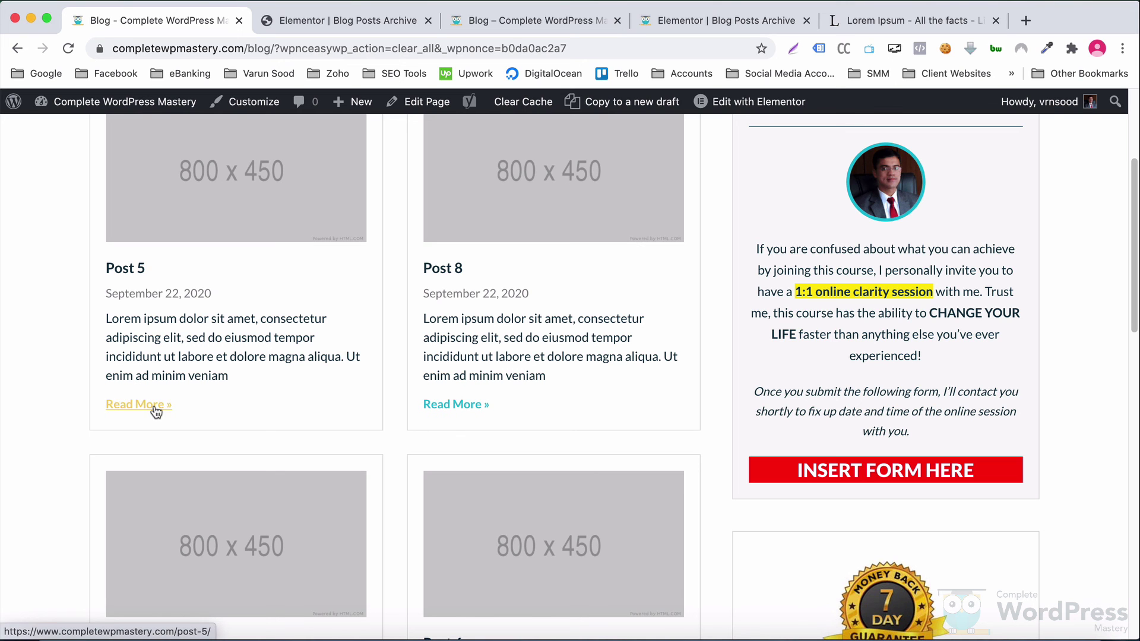
scroll(318, 407, "down", 2)
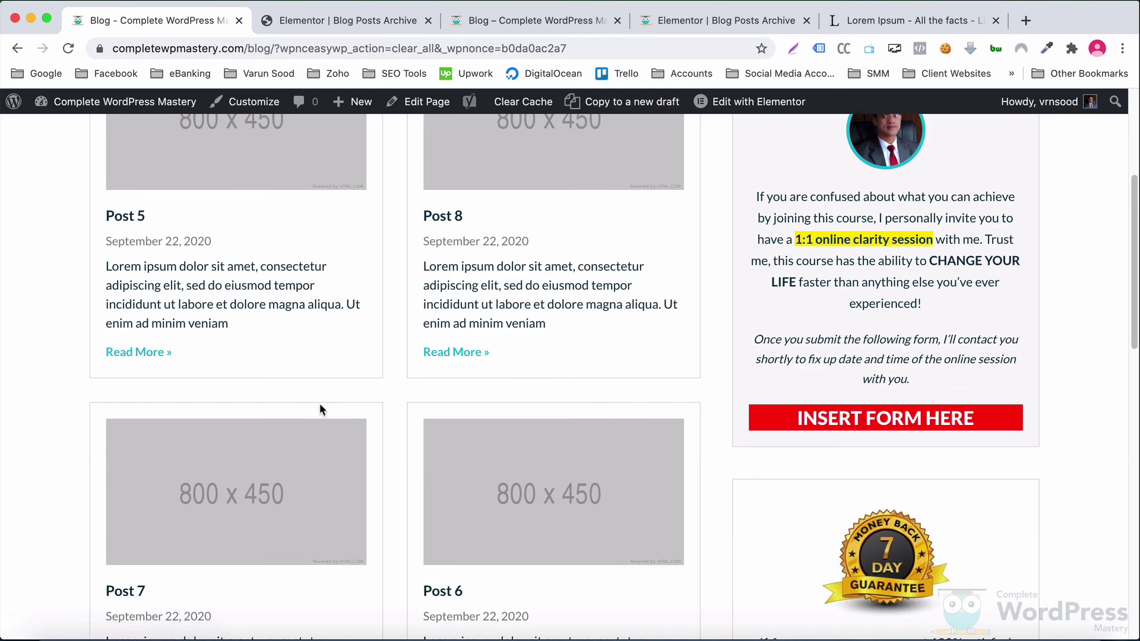
scroll(308, 404, "down", 5)
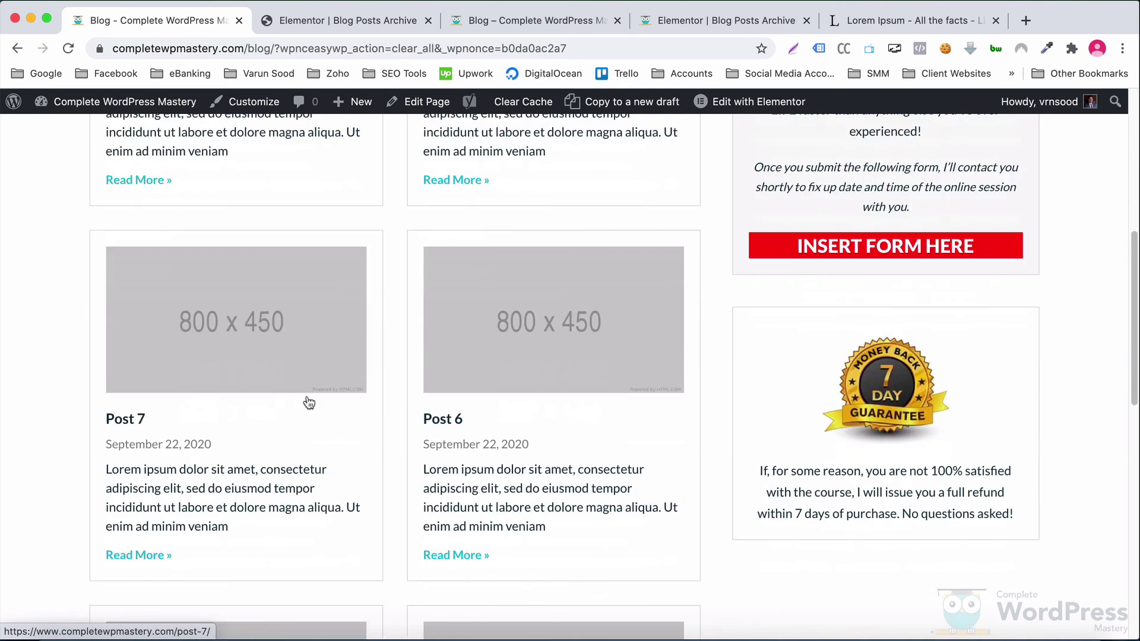
scroll(302, 402, "down", 3)
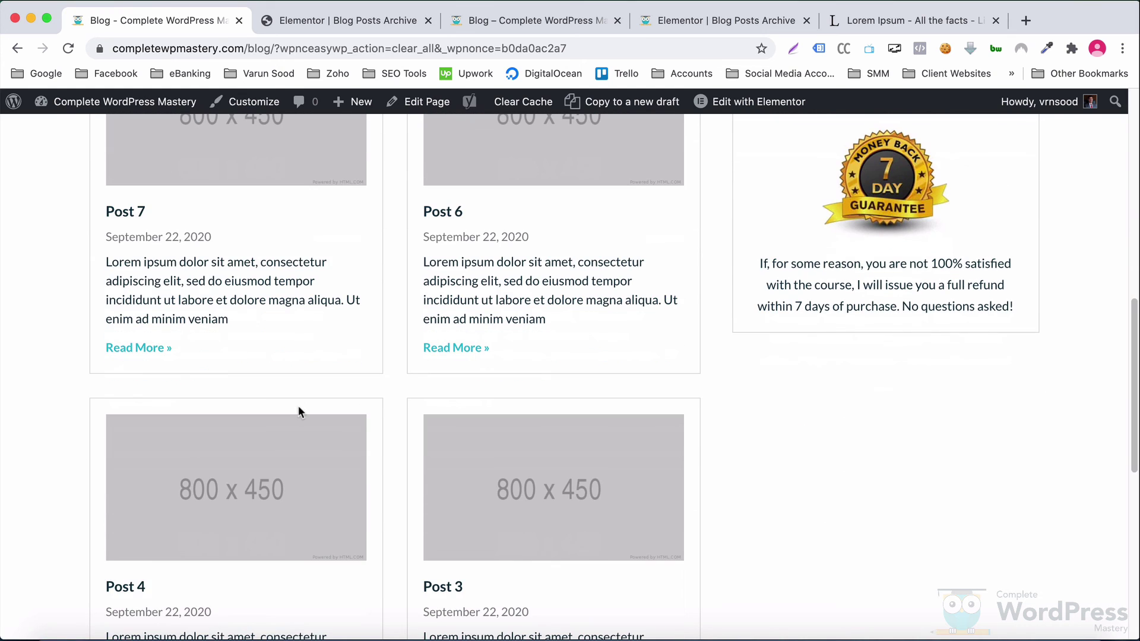
scroll(297, 404, "down", 5)
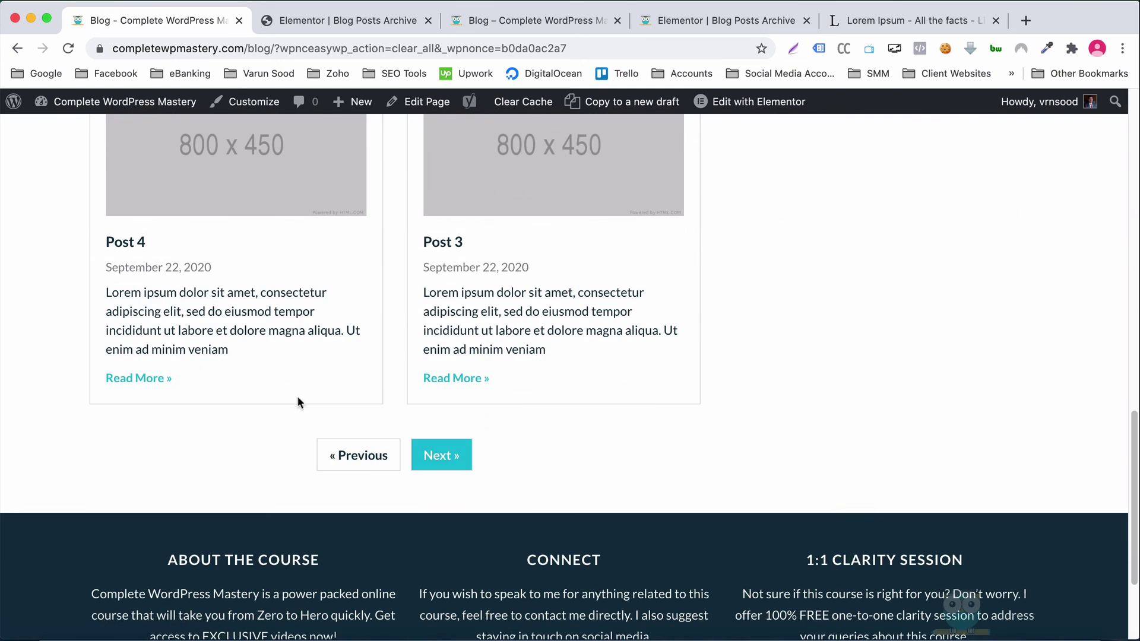
Step: Test the pagination by going to the next page of posts and back to the previous one, checking the link styling
left_click(446, 457)
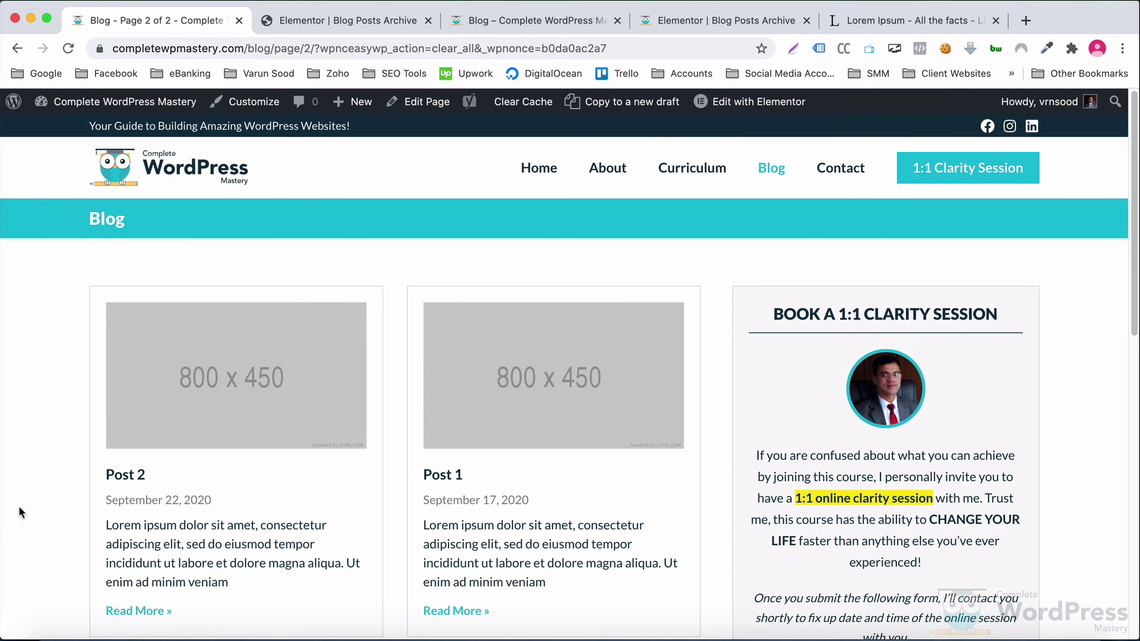
scroll(21, 509, "down", 3)
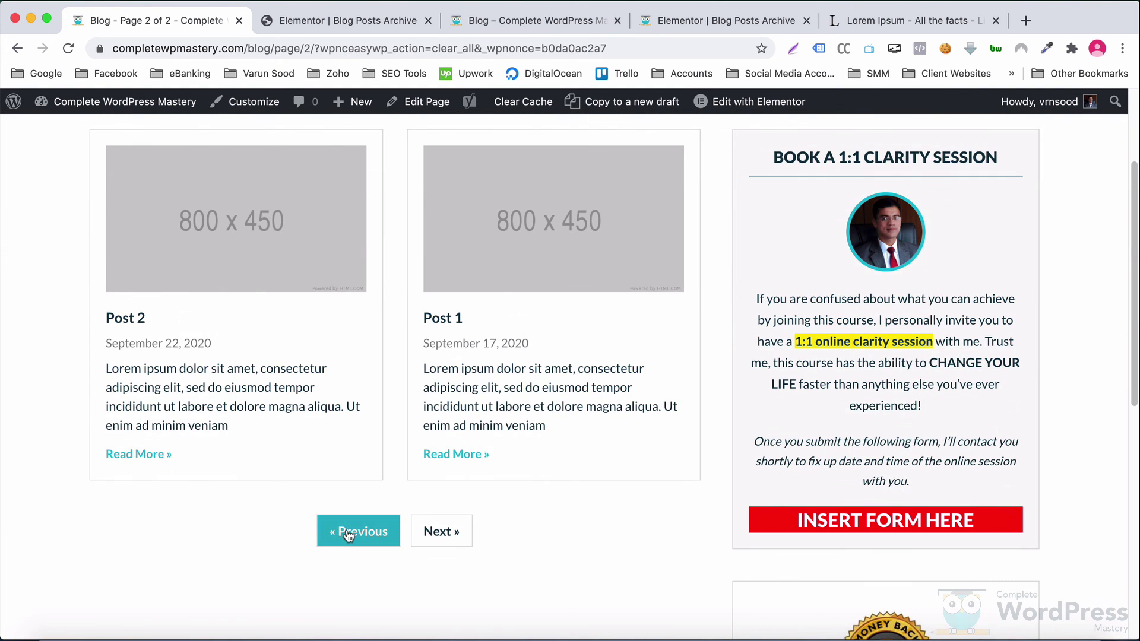
left_click(348, 535)
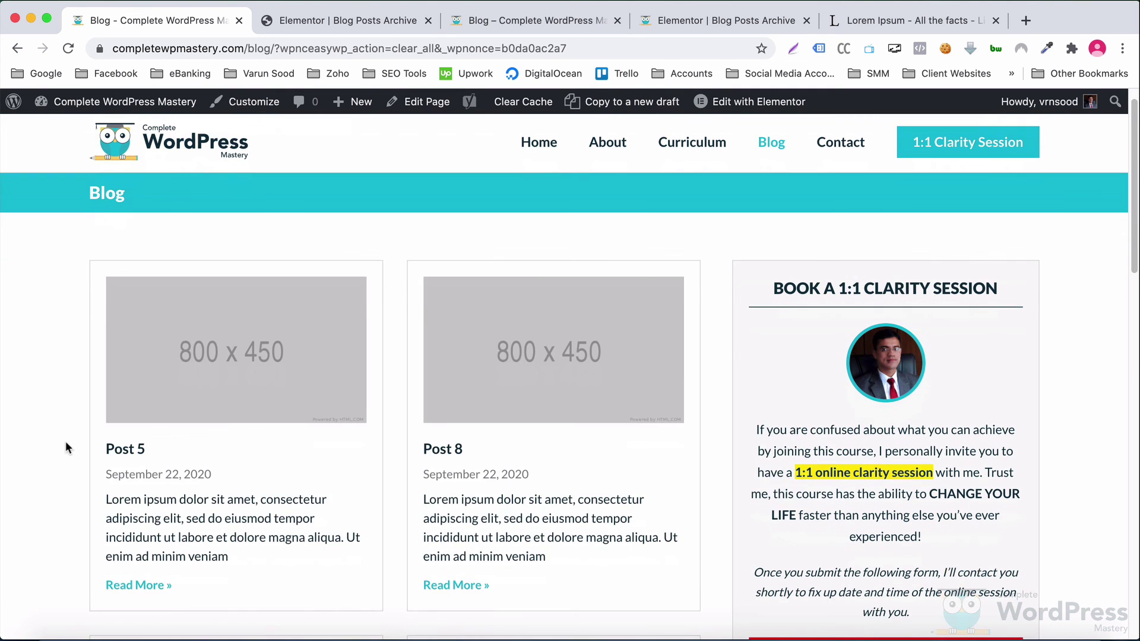
scroll(64, 436, "down", 5)
scroll(62, 442, "down", 12)
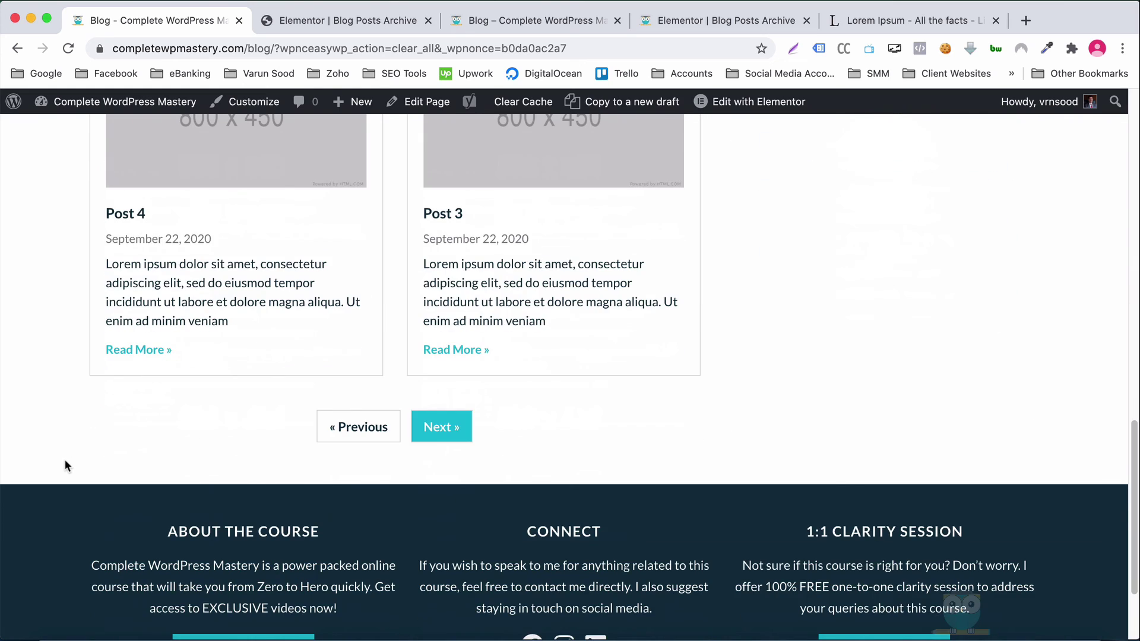
scroll(64, 459, "up", 15)
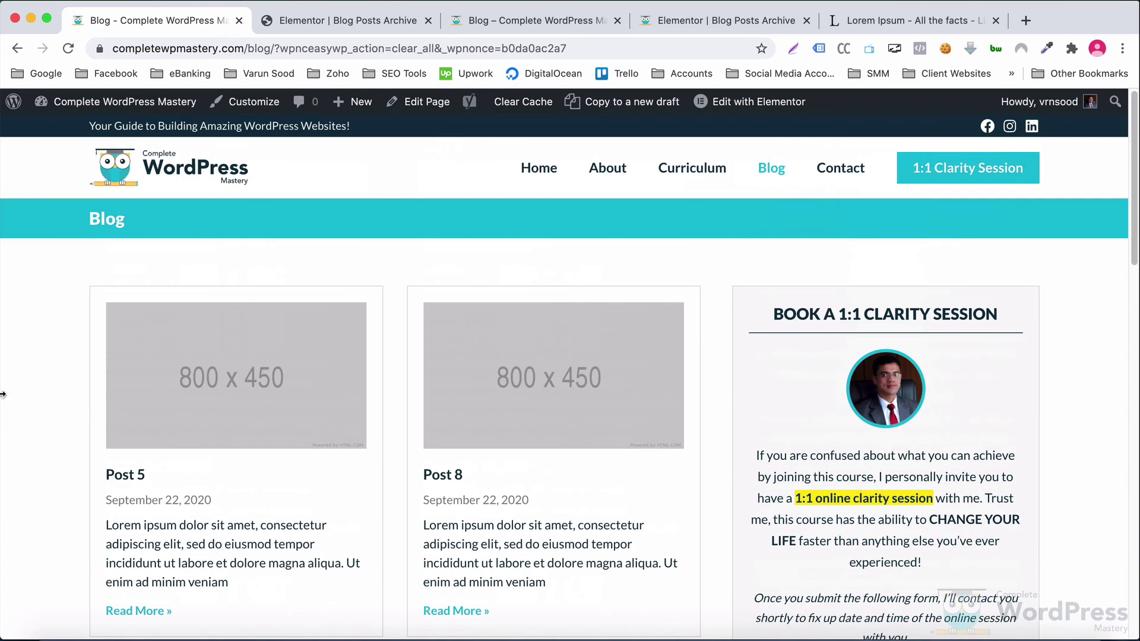
Step: Narrow the browser window to a tablet width of about 937 px and examine the Blog page's layout from posts to sidebar
left_click_drag(2, 395, 397, 386)
scroll(688, 359, "down", 15)
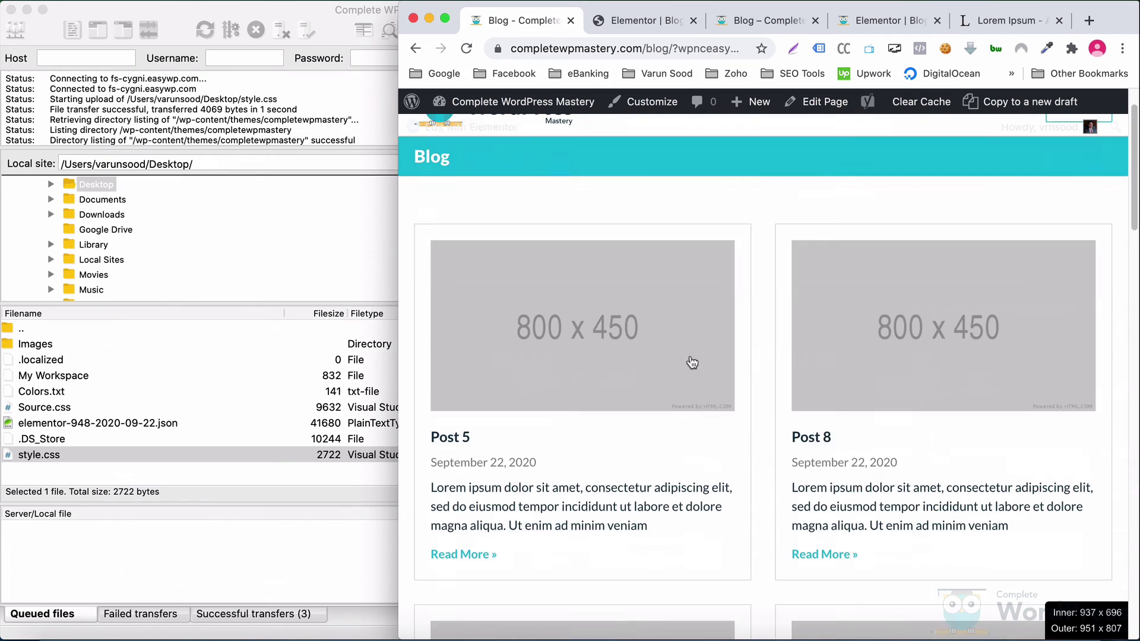
scroll(684, 363, "down", 8)
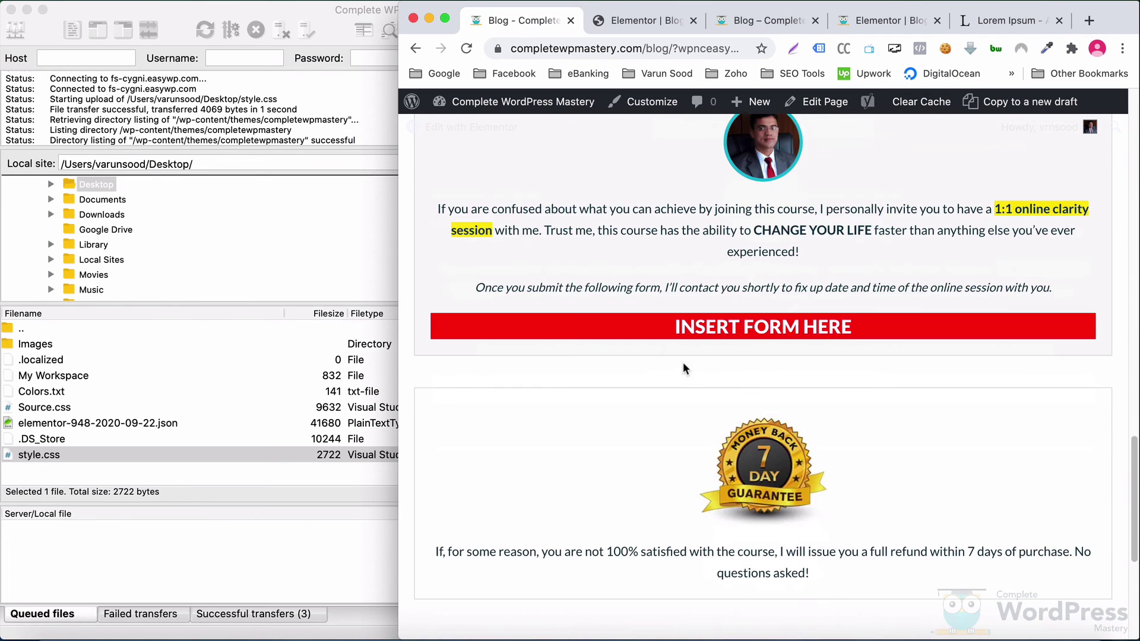
scroll(677, 365, "up", 20)
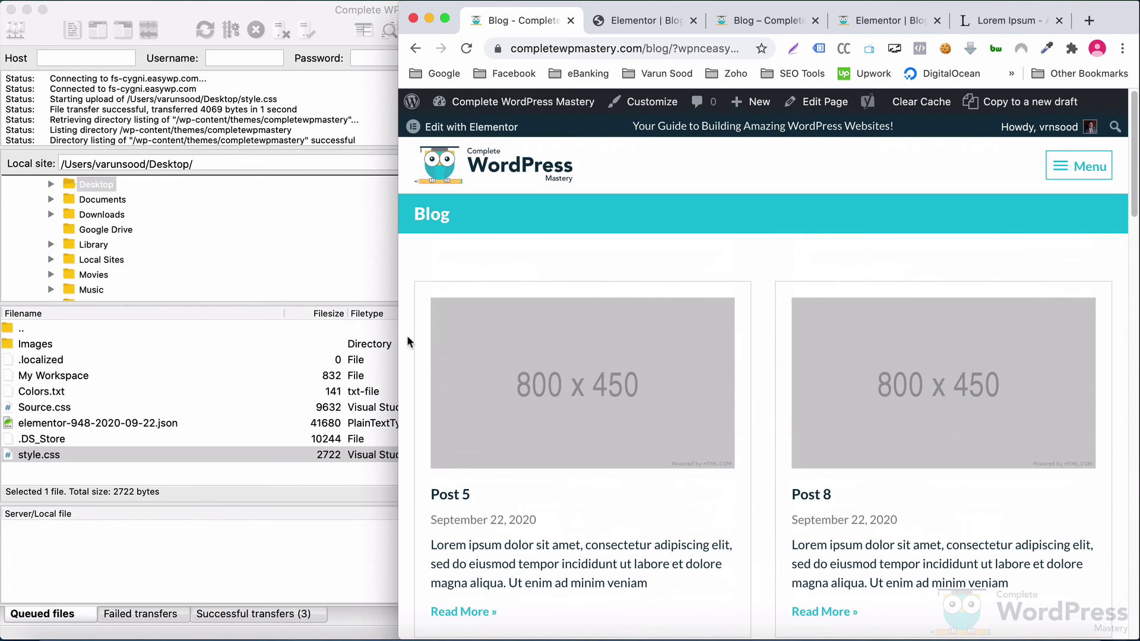
Step: Narrow the browser window to a mobile width of 500 px, examine the stacked post cards, and restore the full window width
left_click_drag(400, 334, 743, 334)
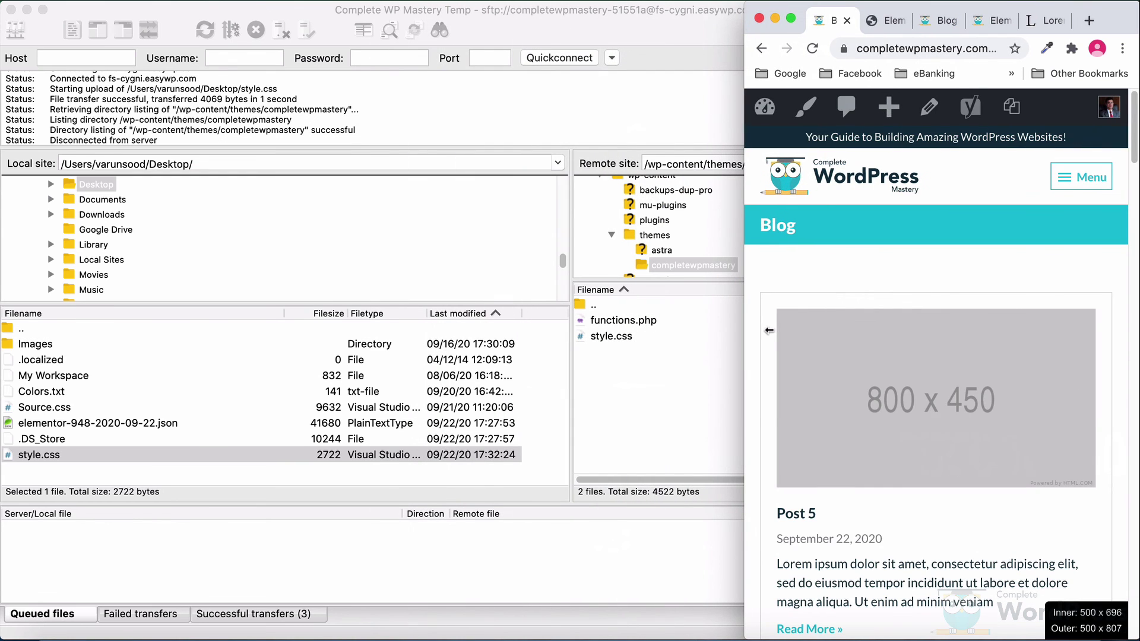
scroll(874, 360, "down", 1)
scroll(875, 360, "down", 20)
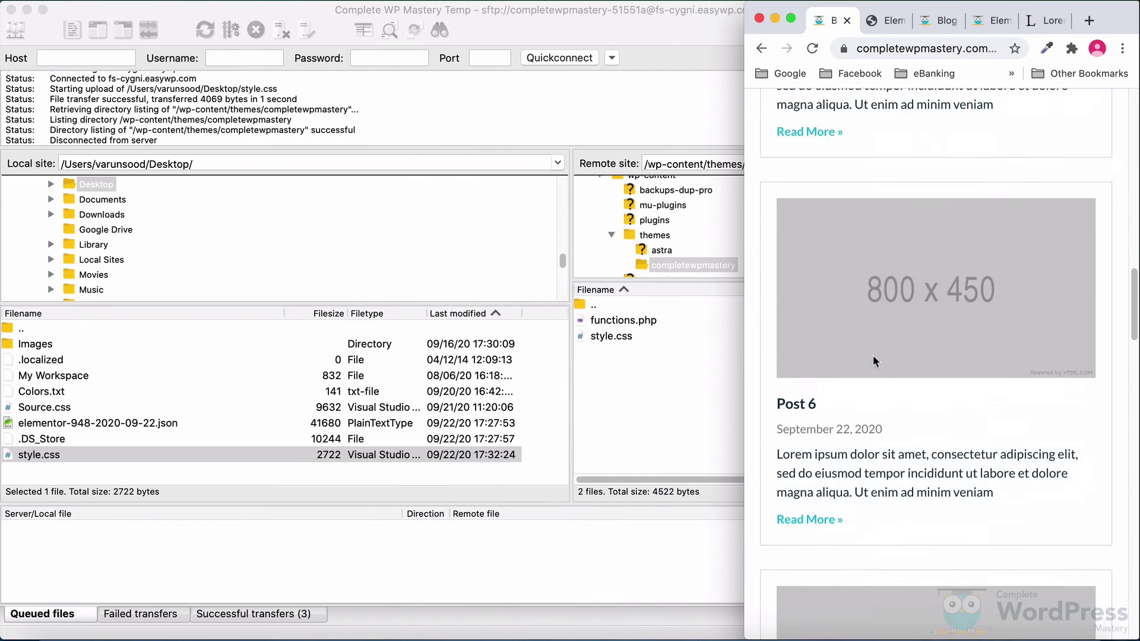
scroll(874, 363, "down", 6)
scroll(872, 363, "up", 20)
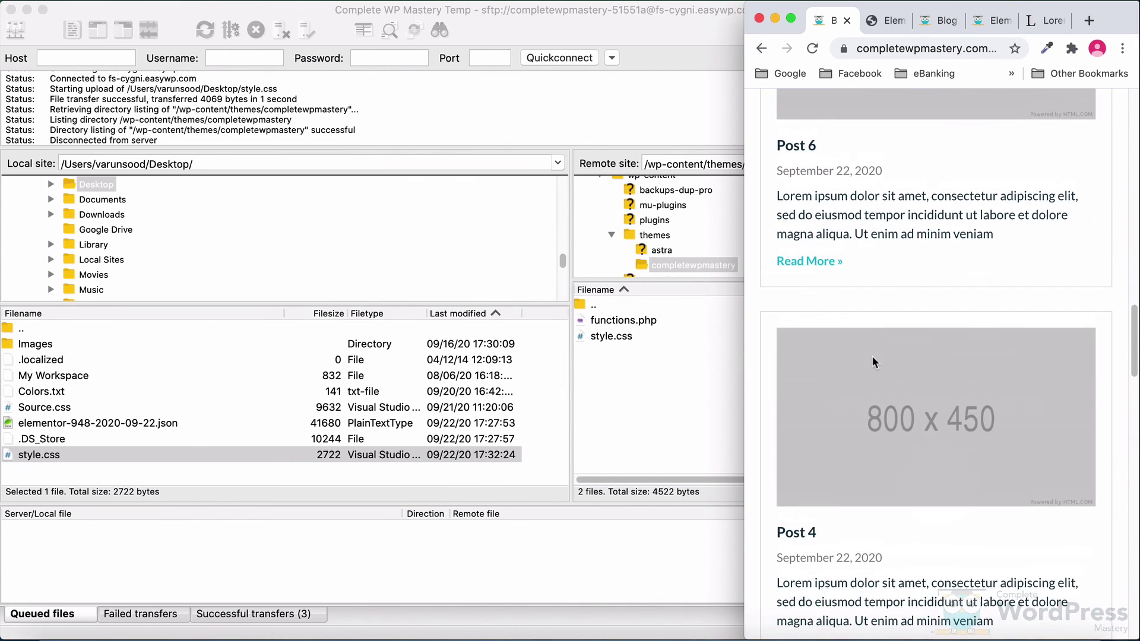
left_click_drag(743, 286, 3, 280)
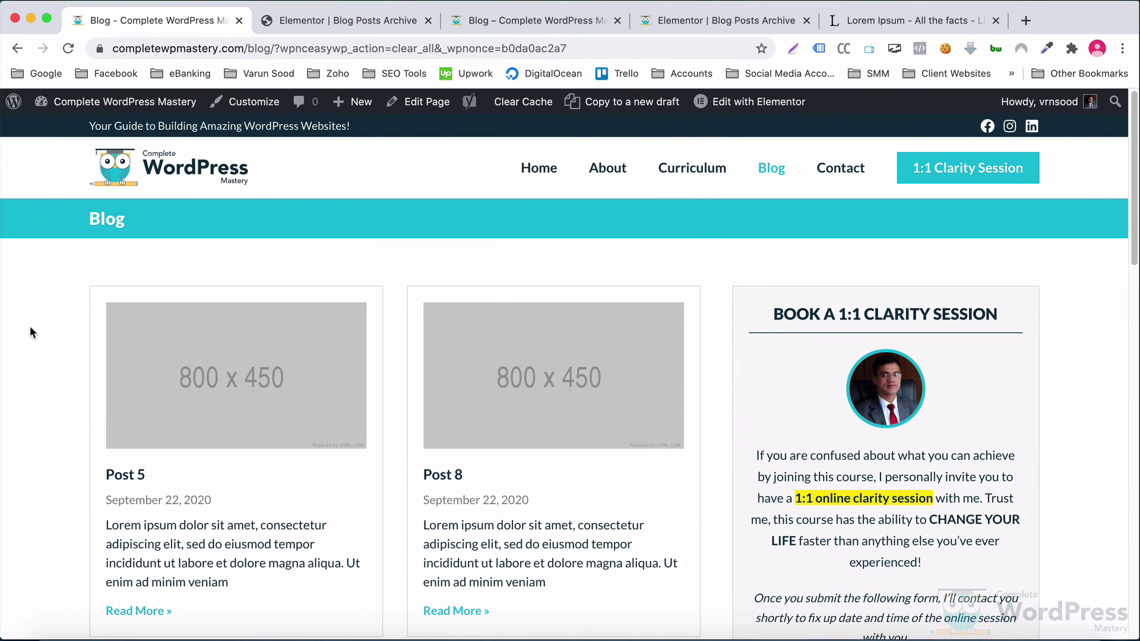